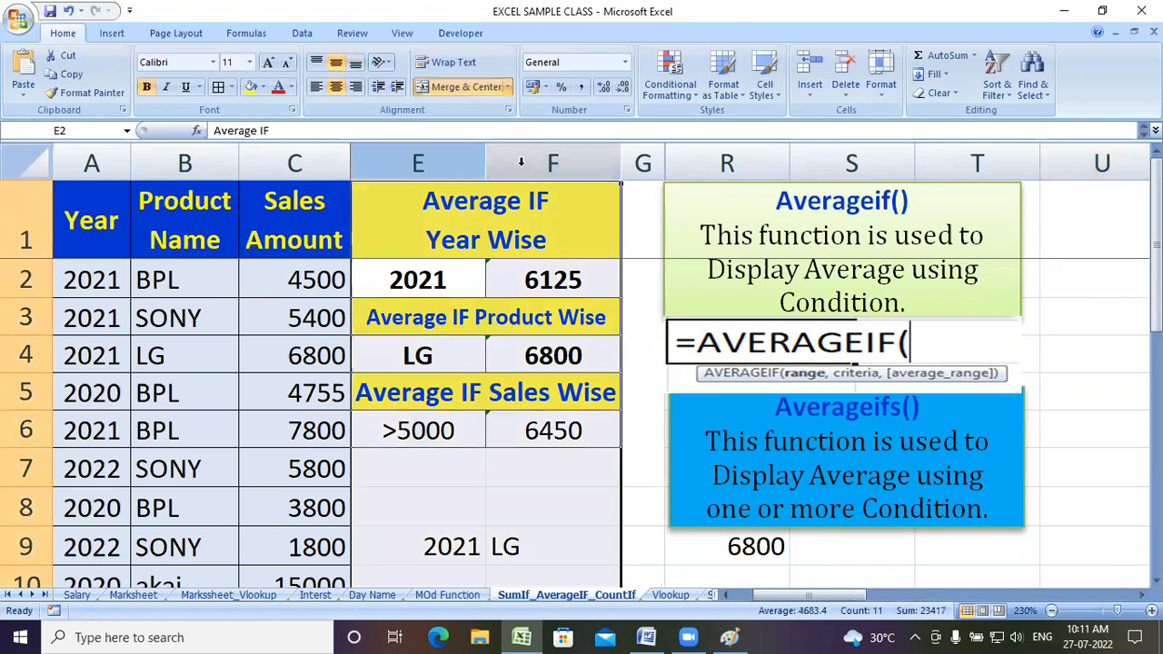
Step: Unhide the hidden columns in the range from E to AG
{"action": "left_click_drag", "start_coordinate": [397, 158], "coordinate": [1152, 164]}
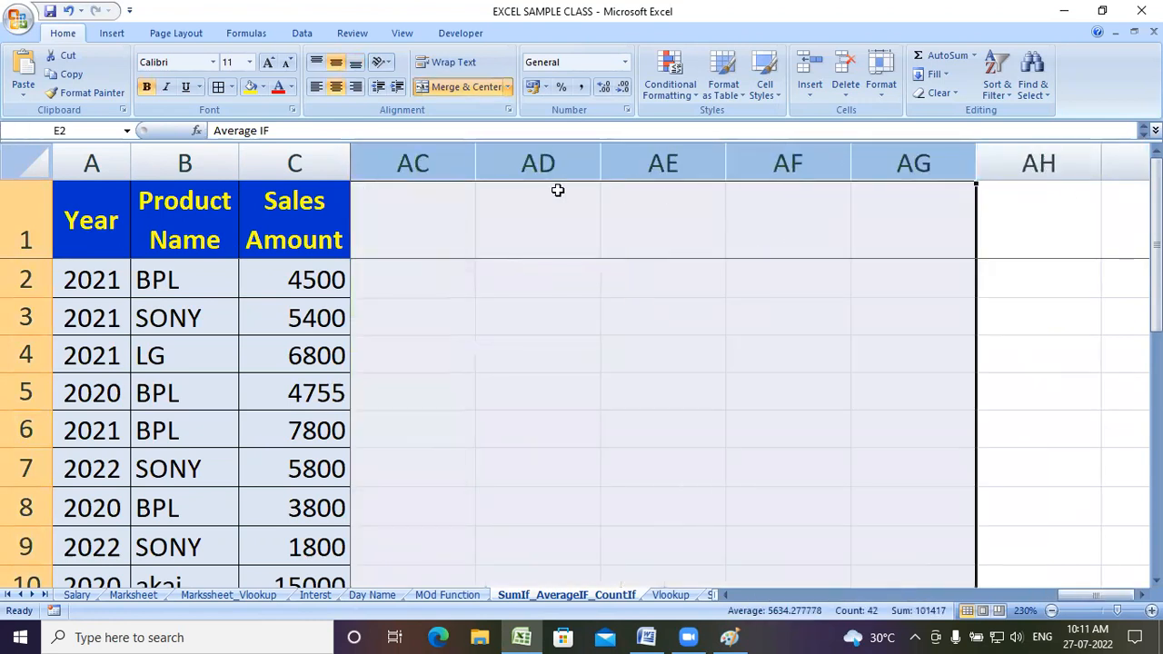
{"action": "right_click", "coordinate": [499, 162]}
{"action": "left_click", "coordinate": [543, 364]}
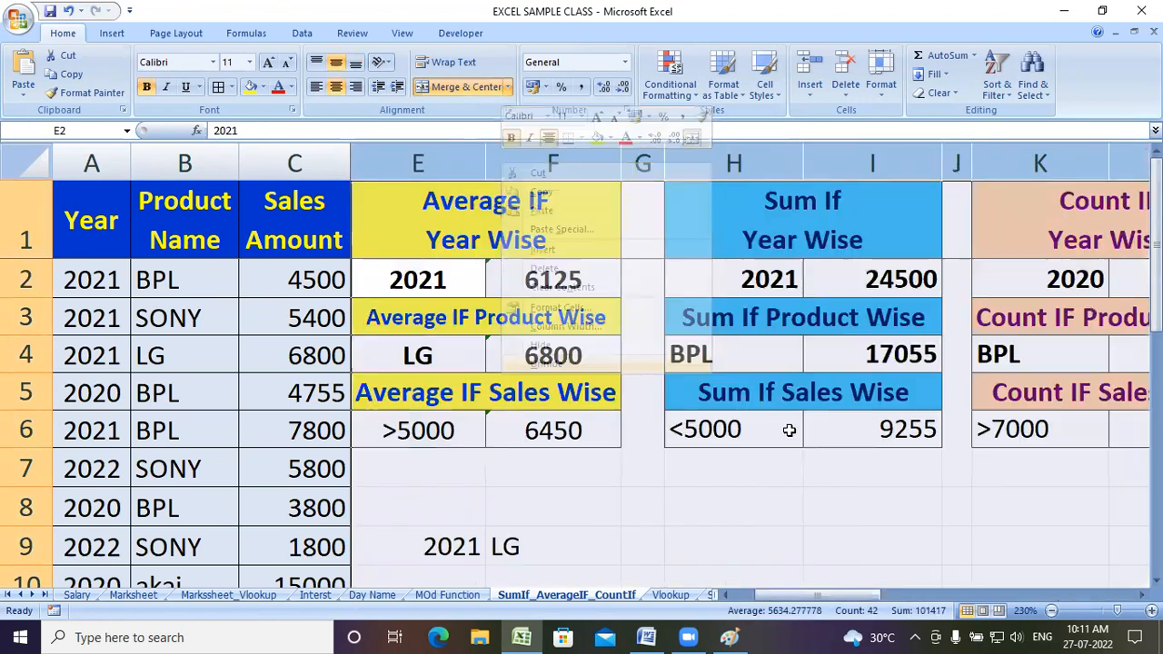
Step: Hide columns E and F containing the Average IF tables
{"action": "left_click_drag", "start_coordinate": [871, 597], "coordinate": [815, 588]}
{"action": "left_click_drag", "start_coordinate": [440, 148], "coordinate": [538, 156]}
{"action": "right_click", "coordinate": [538, 157]}
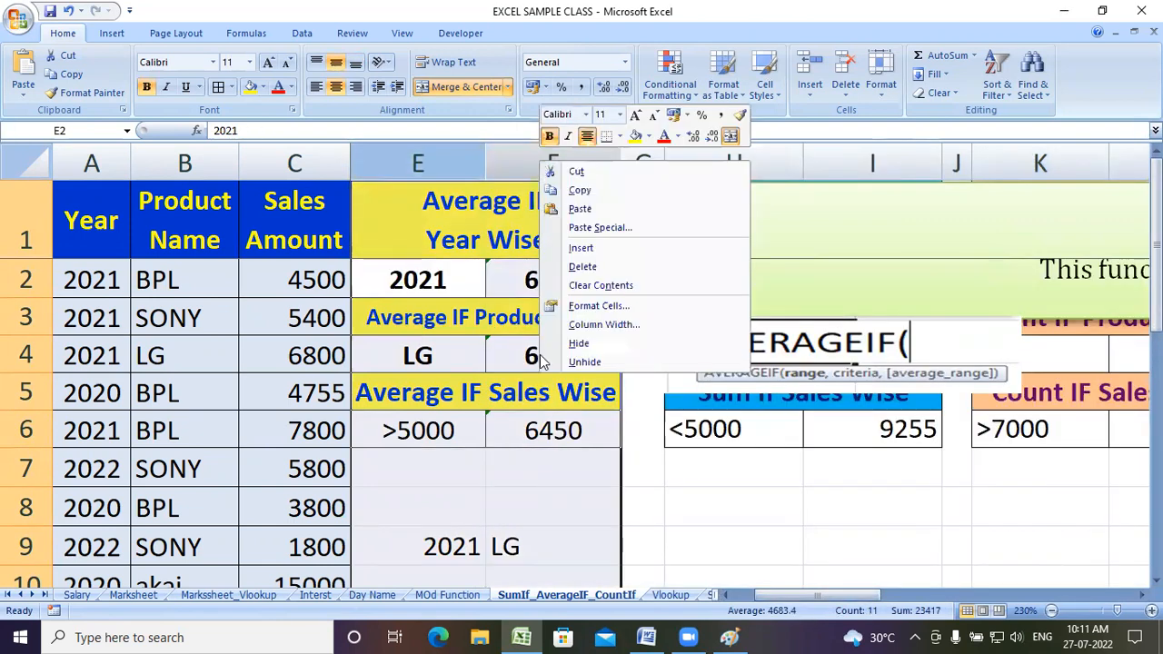
{"action": "left_click", "coordinate": [581, 343]}
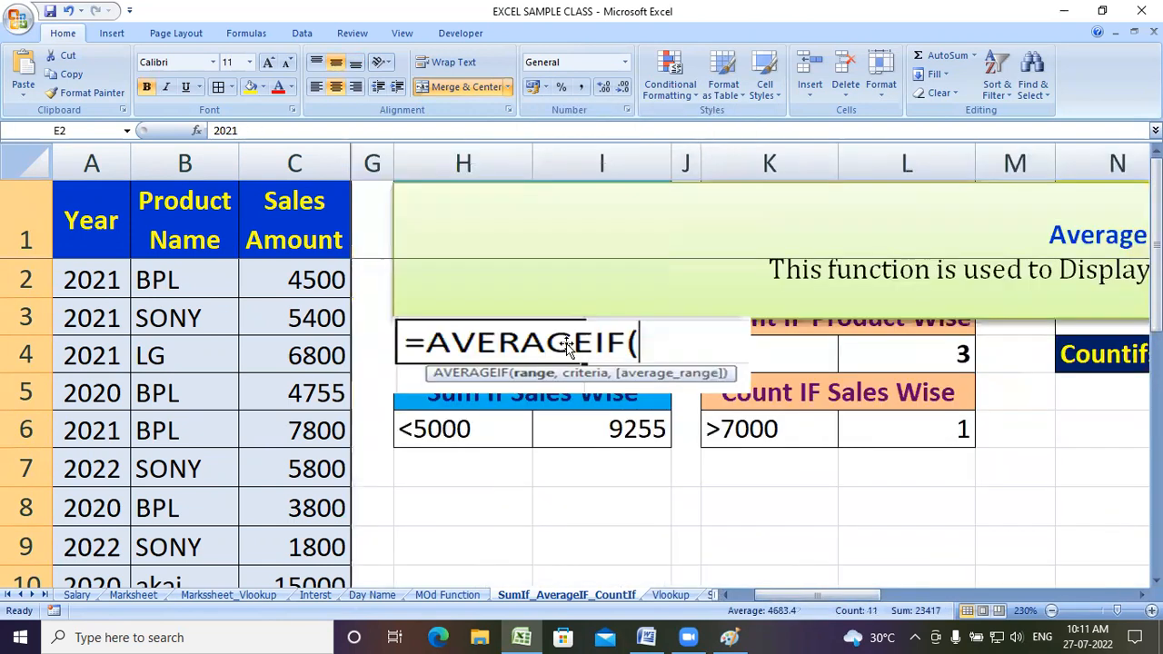
Step: Move the AVERAGEIF syntax picture below the Sum If tables and shrink the green Averageif box so its left edge sits in column M
{"action": "left_click", "coordinate": [576, 313]}
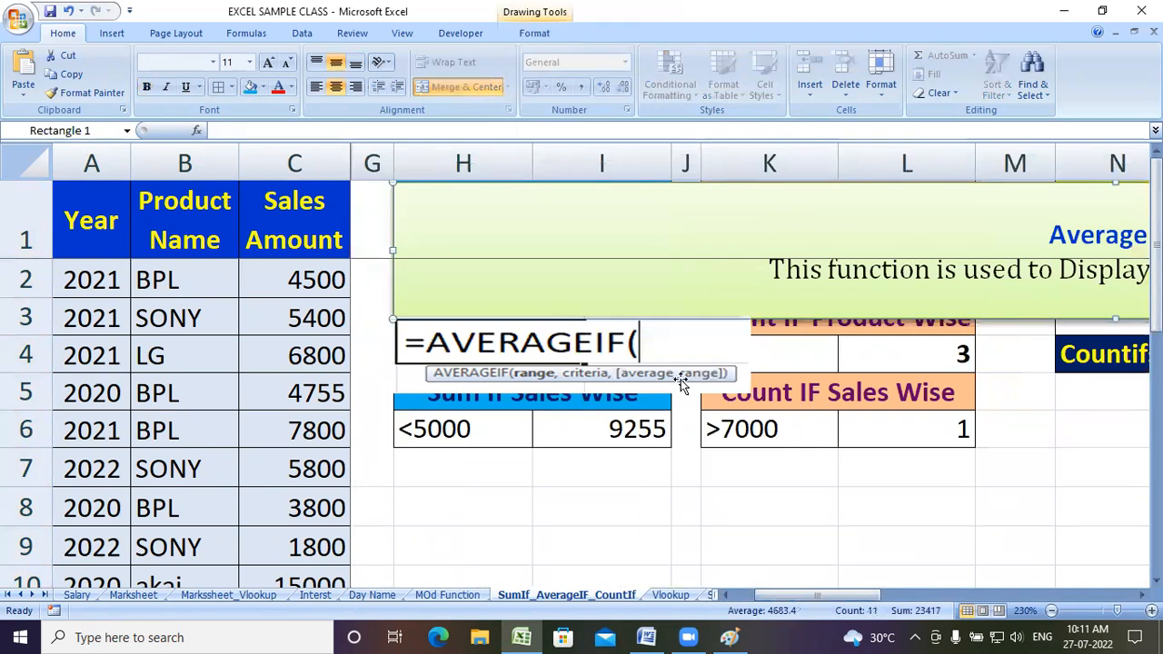
{"action": "mouse_move", "coordinate": [696, 342]}
{"action": "left_mouse_down"}
{"action": "mouse_move", "coordinate": [686, 511]}
{"action": "mouse_move", "coordinate": [768, 512]}
{"action": "left_mouse_up"}
{"action": "left_click", "coordinate": [673, 211]}
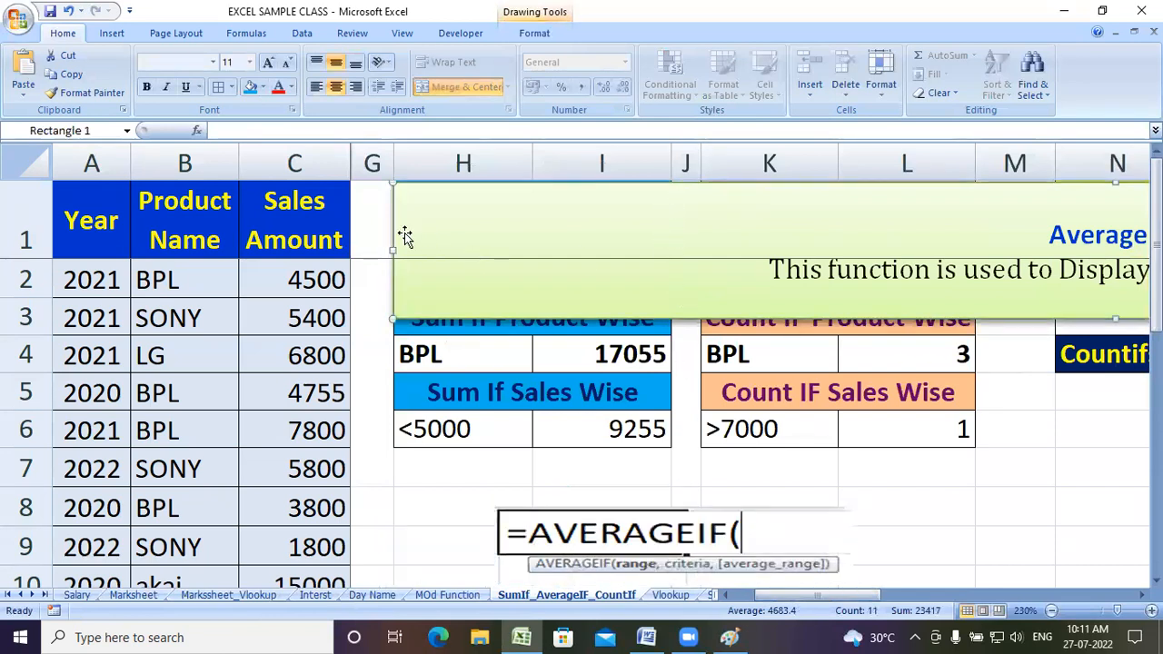
{"action": "left_click_drag", "start_coordinate": [392, 250], "coordinate": [1027, 251]}
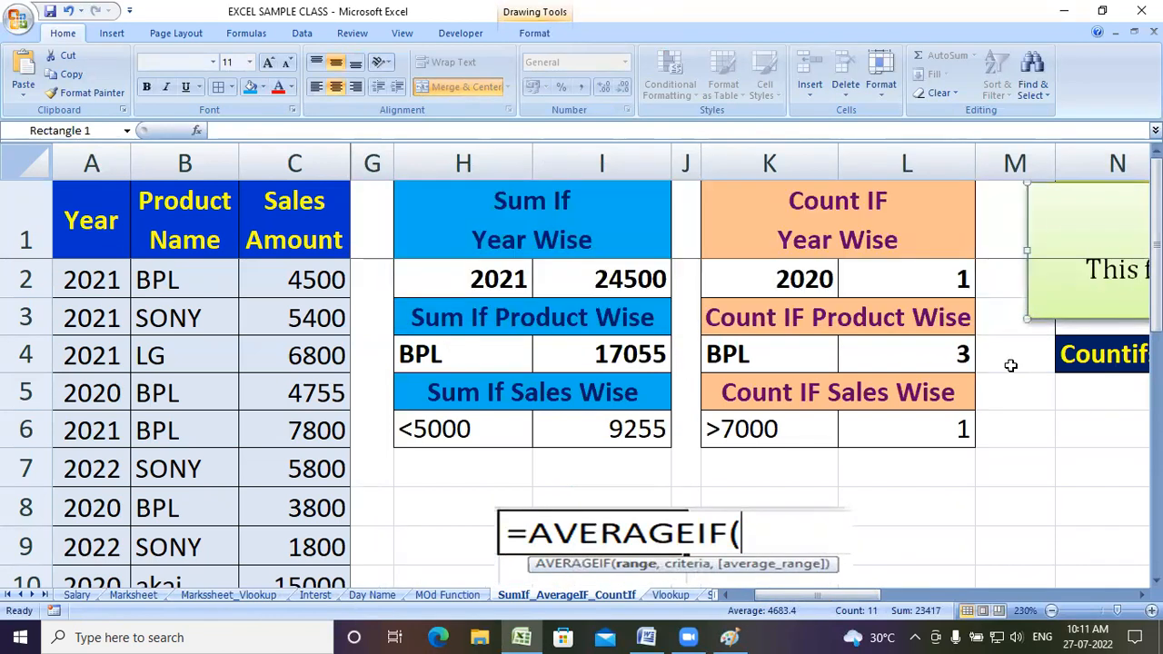
Step: Move the AVERAGEIF syntax picture to column N beside rows 7 to 9, and shift the green box clear of the Count IF tables
{"action": "left_click", "coordinate": [738, 534]}
{"action": "left_click_drag", "start_coordinate": [852, 535], "coordinate": [980, 543]}
{"action": "left_click_drag", "start_coordinate": [782, 549], "coordinate": [1062, 526]}
{"action": "left_click_drag", "start_coordinate": [971, 537], "coordinate": [1142, 498]}
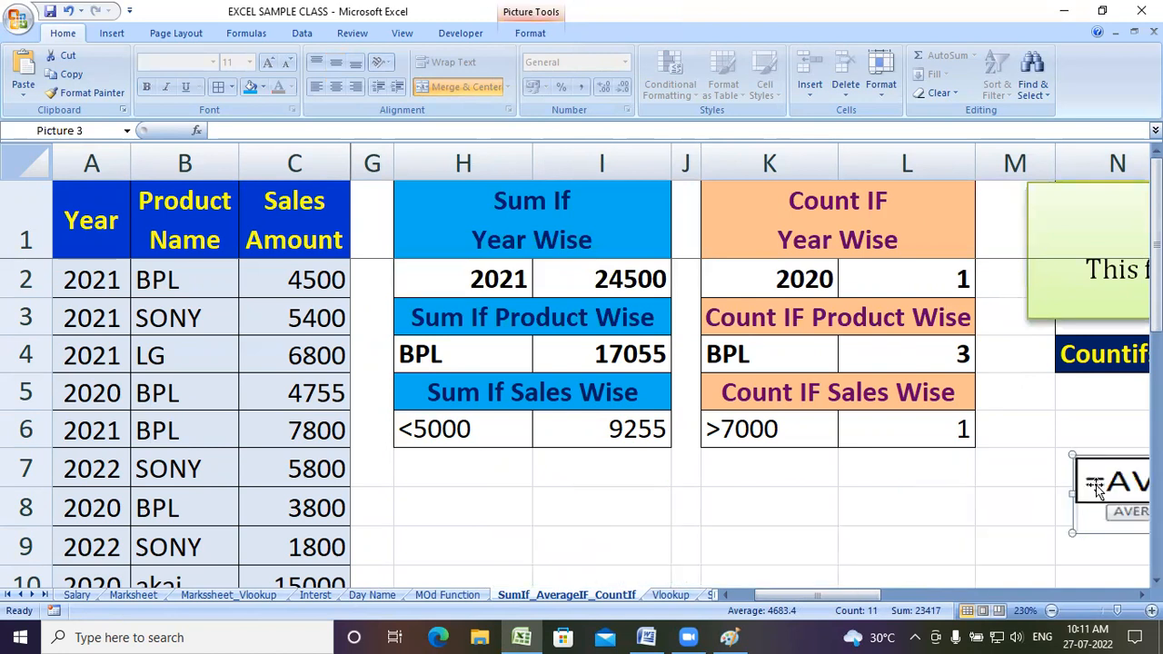
{"action": "left_click", "coordinate": [1062, 300]}
{"action": "left_click", "coordinate": [732, 148]}
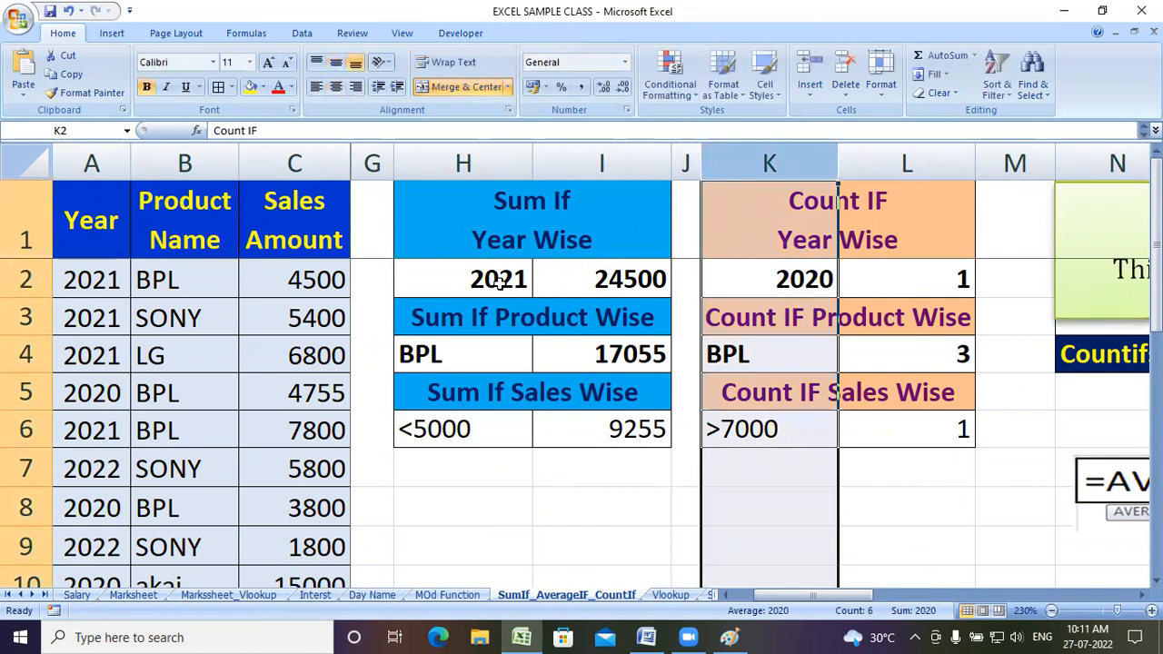
Step: Set the Sum If Year Wise criterion in H2 to 2022
{"action": "left_click", "coordinate": [499, 283]}
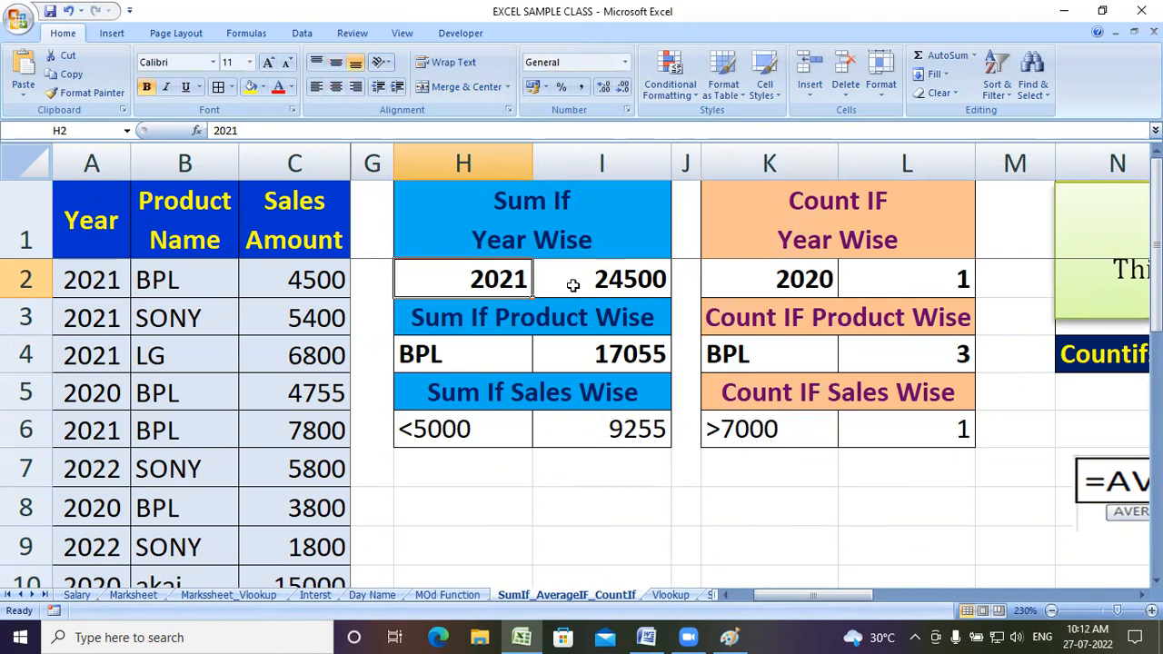
{"action": "type", "text": "20"}
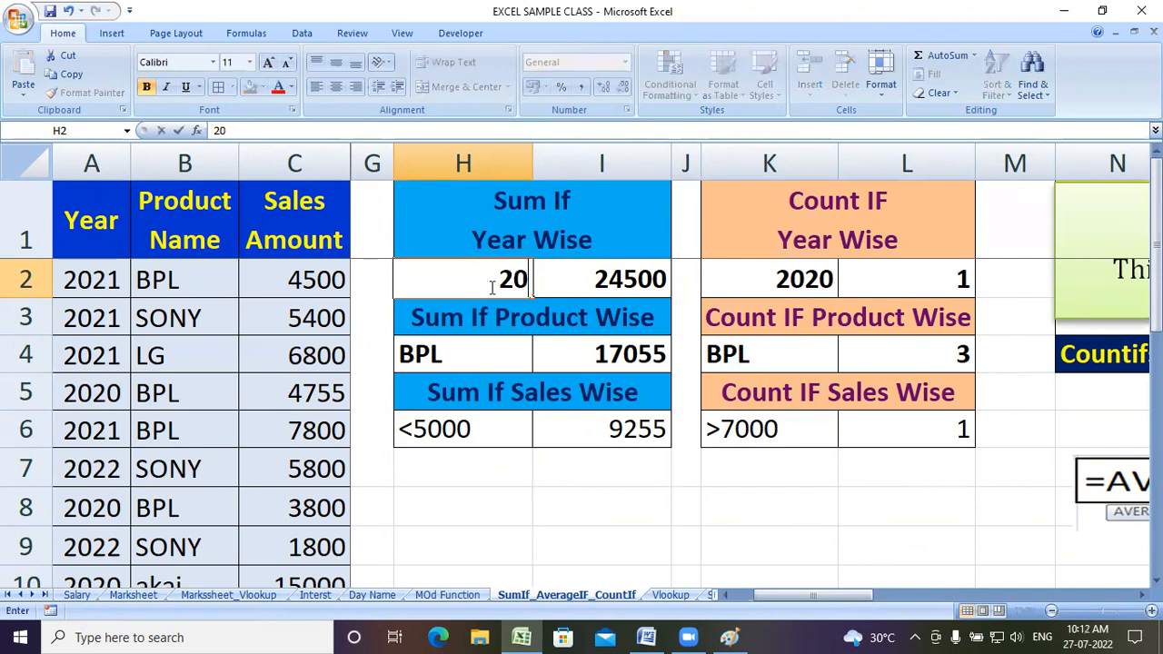
{"action": "type", "text": "22"}
{"action": "key", "text": "Return"}
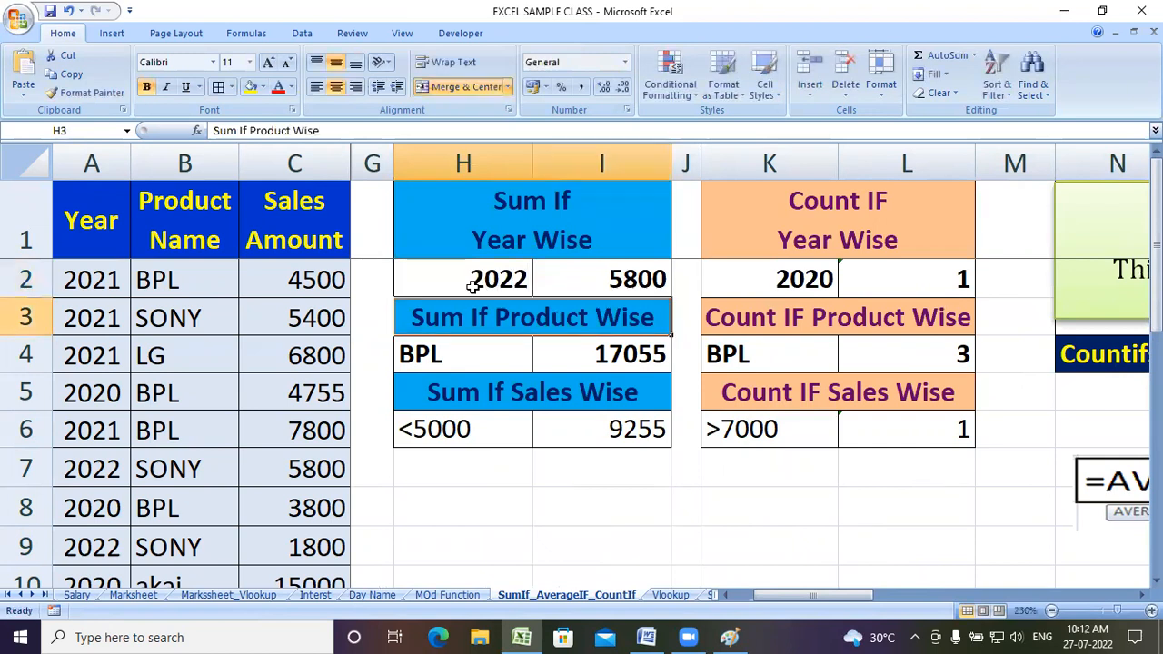
Step: Set the Sum If Year Wise criterion in H2 to 2020
{"action": "left_click", "coordinate": [473, 287]}
{"action": "type", "text": "20"}
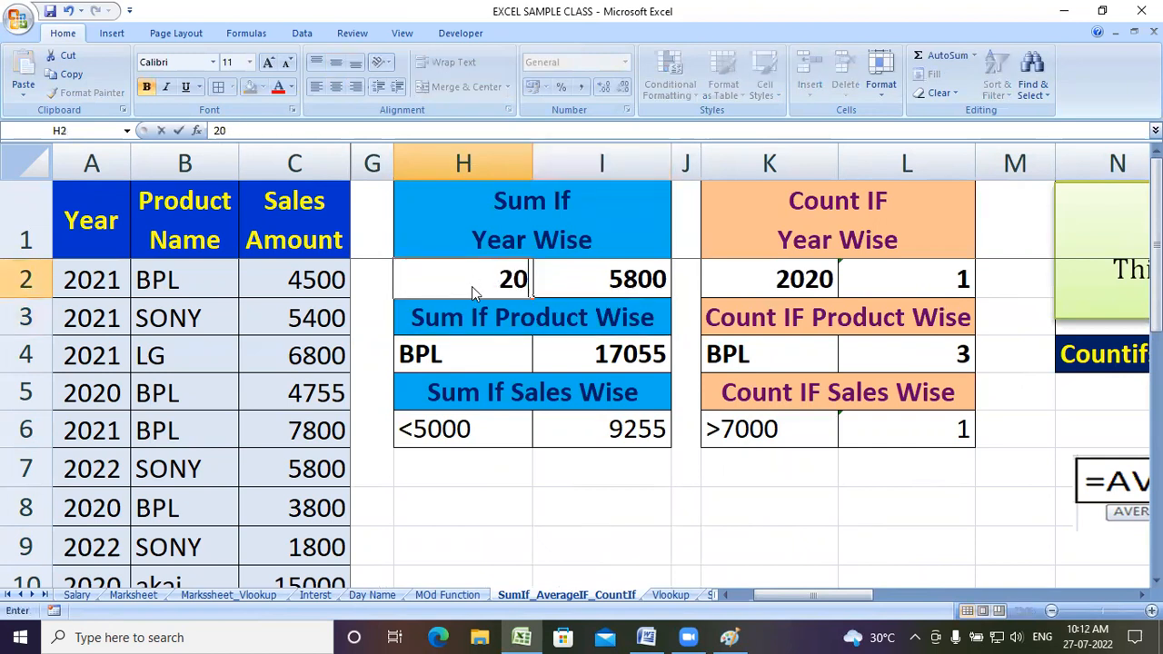
{"action": "type", "text": "20"}
{"action": "key", "text": "Return"}
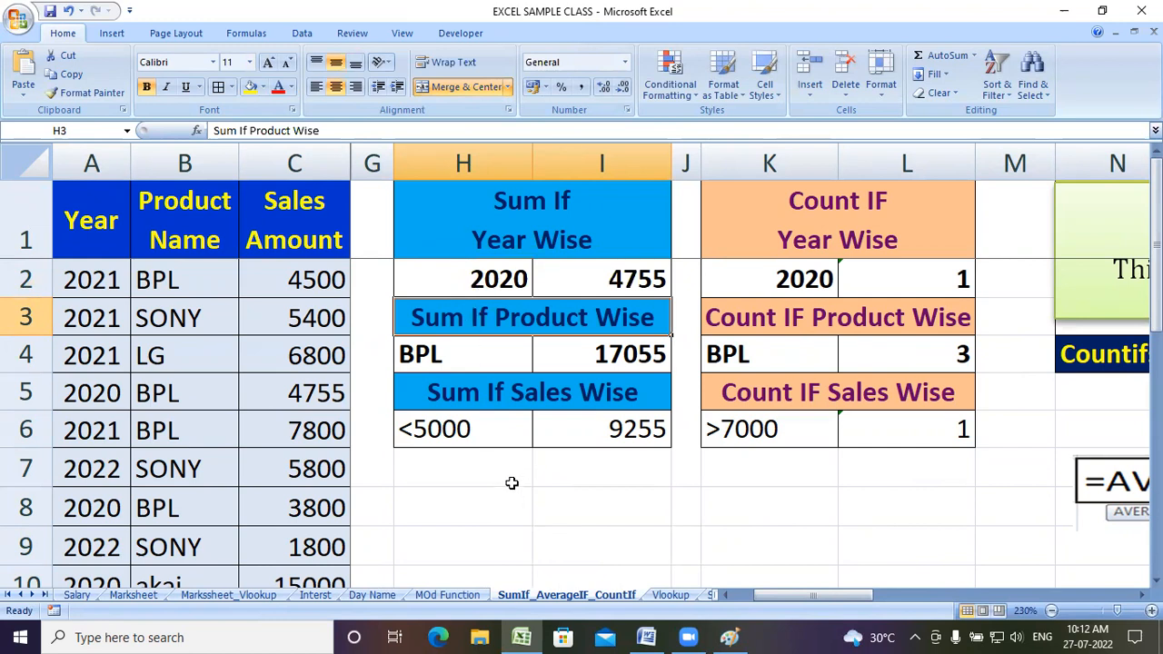
Step: Set the Sum If Product Wise criterion in H4 to LG
{"action": "left_click", "coordinate": [471, 362]}
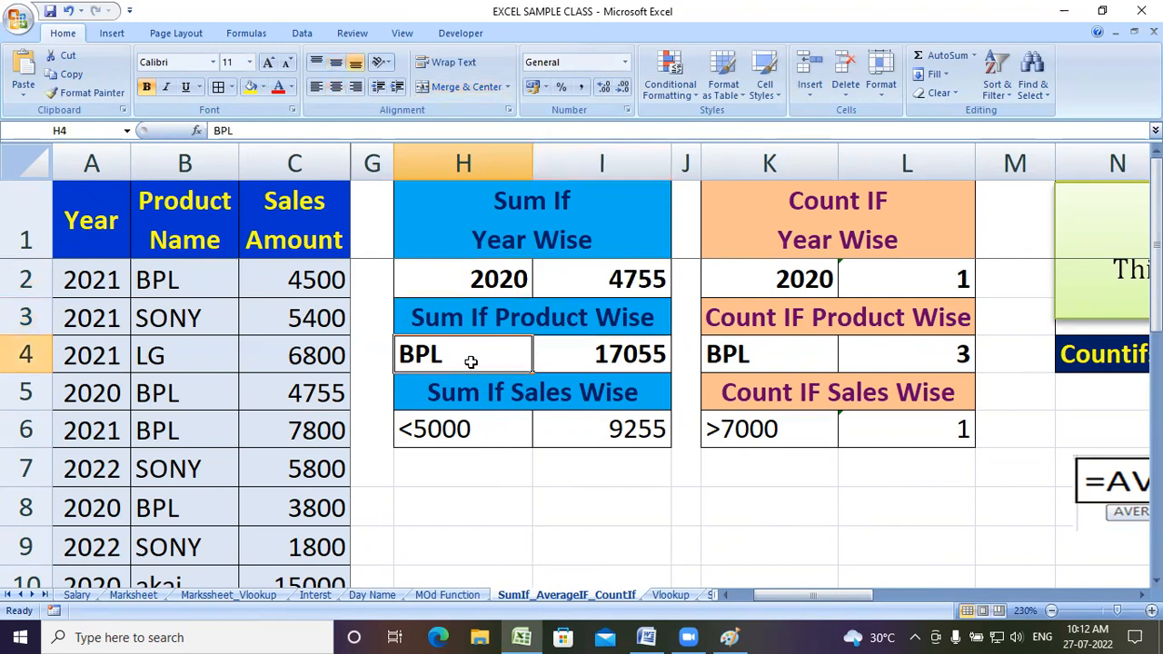
{"action": "type", "text": "lg"}
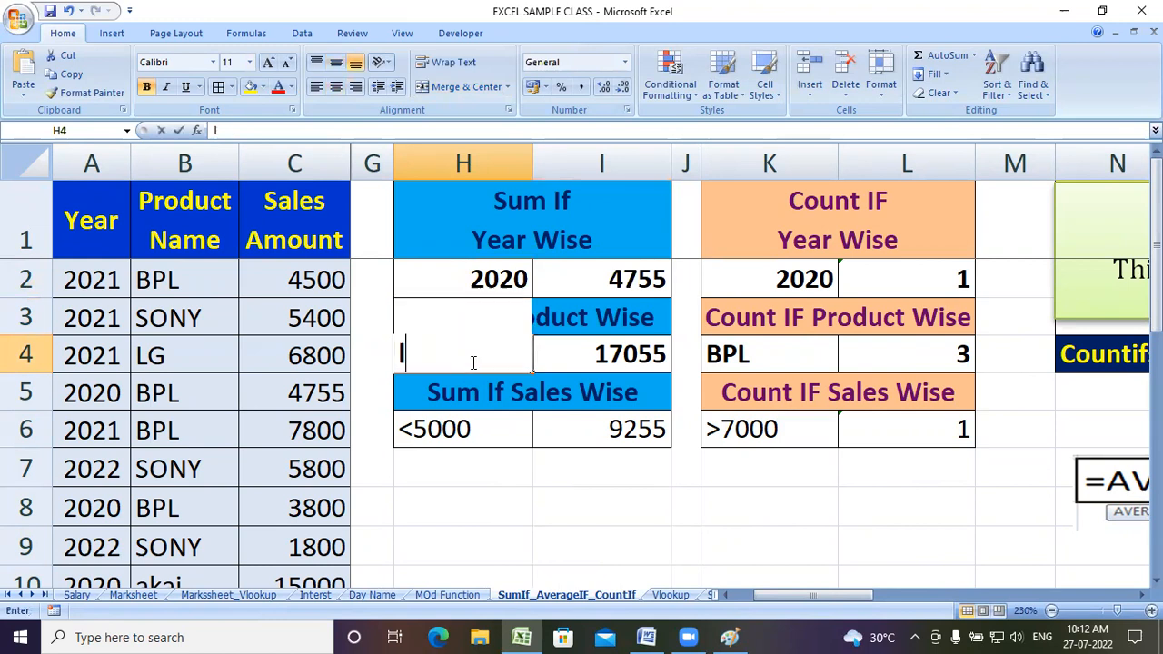
{"action": "key", "text": "BackSpace"}
{"action": "key", "text": "BackSpace"}
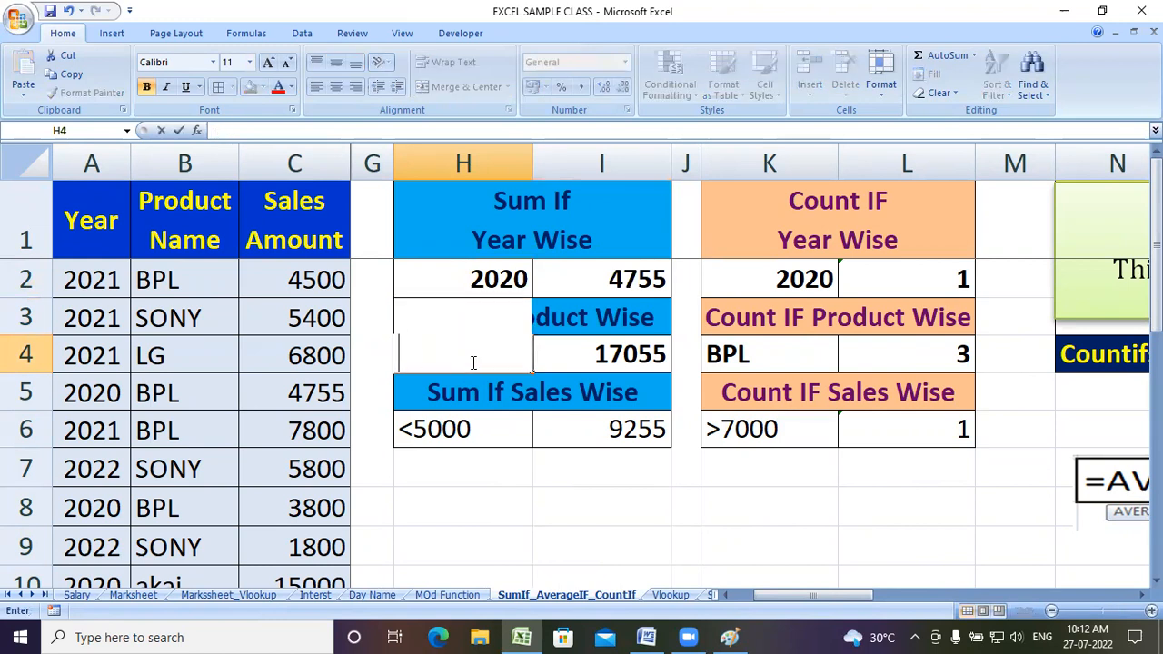
{"action": "type", "text": "LG"}
{"action": "key", "text": "Tab"}
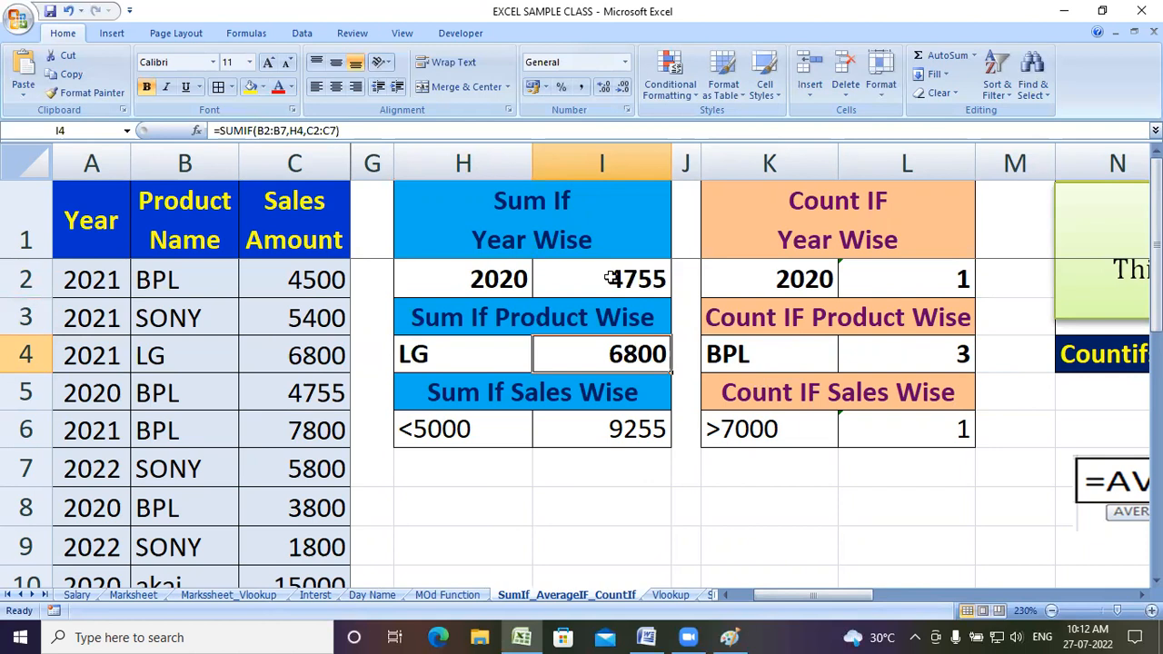
Step: Check the year-wise sum formula in I2 and enter 2020 as a new year criterion in H8
{"action": "left_click", "coordinate": [571, 271]}
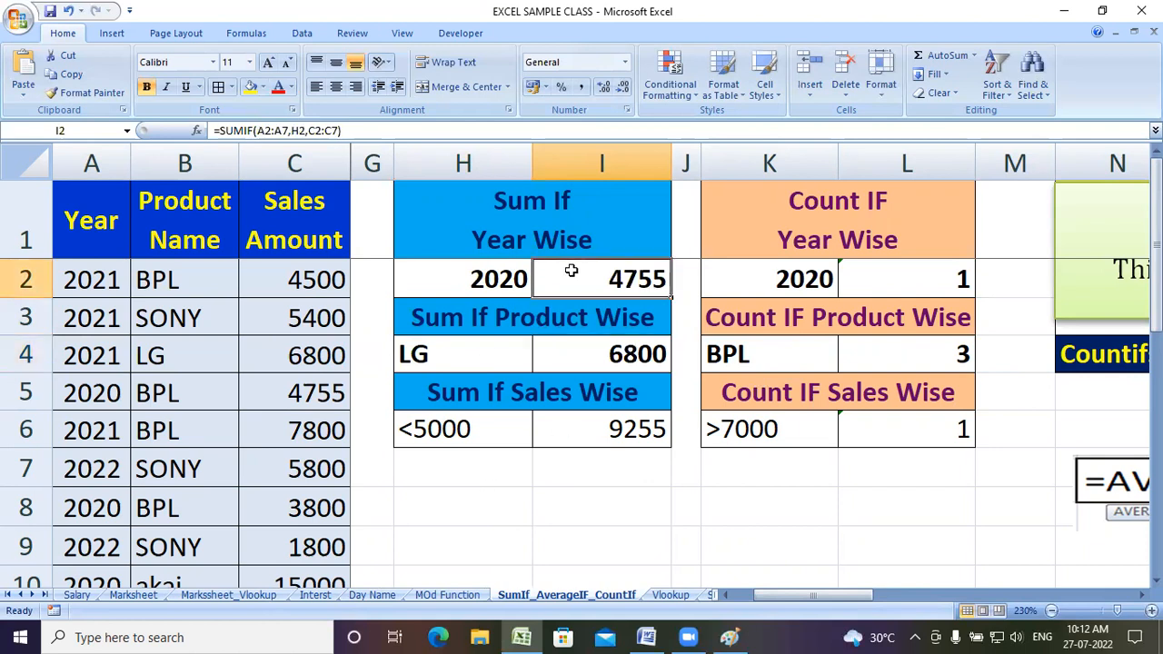
{"action": "left_click", "coordinate": [487, 506]}
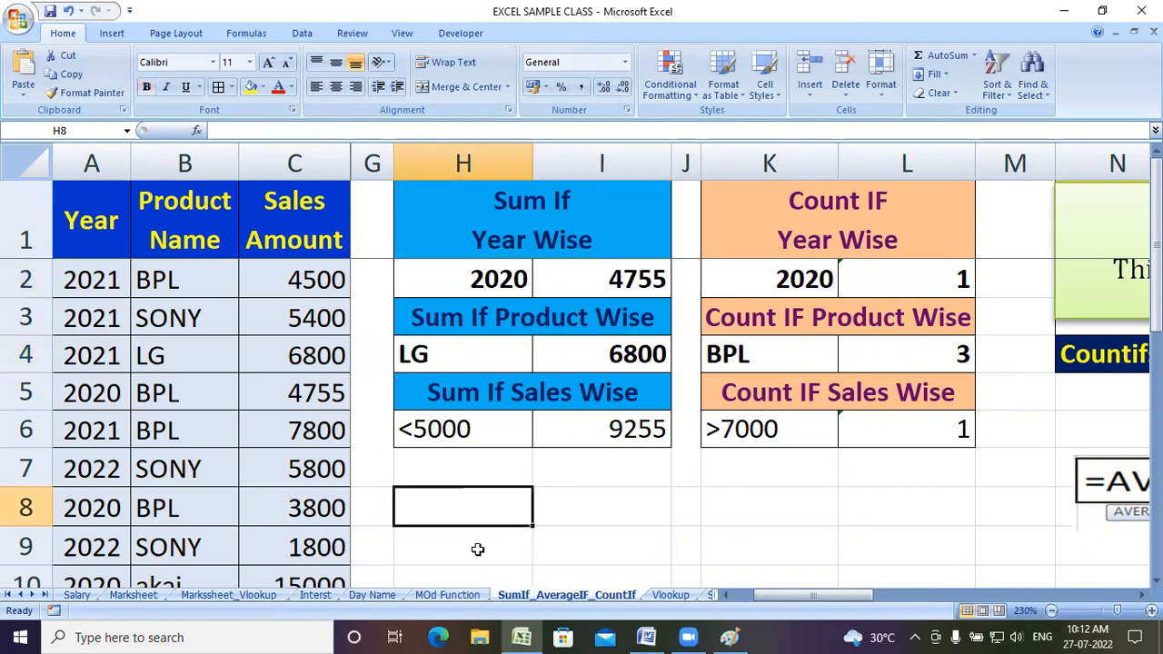
{"action": "type", "text": "2020"}
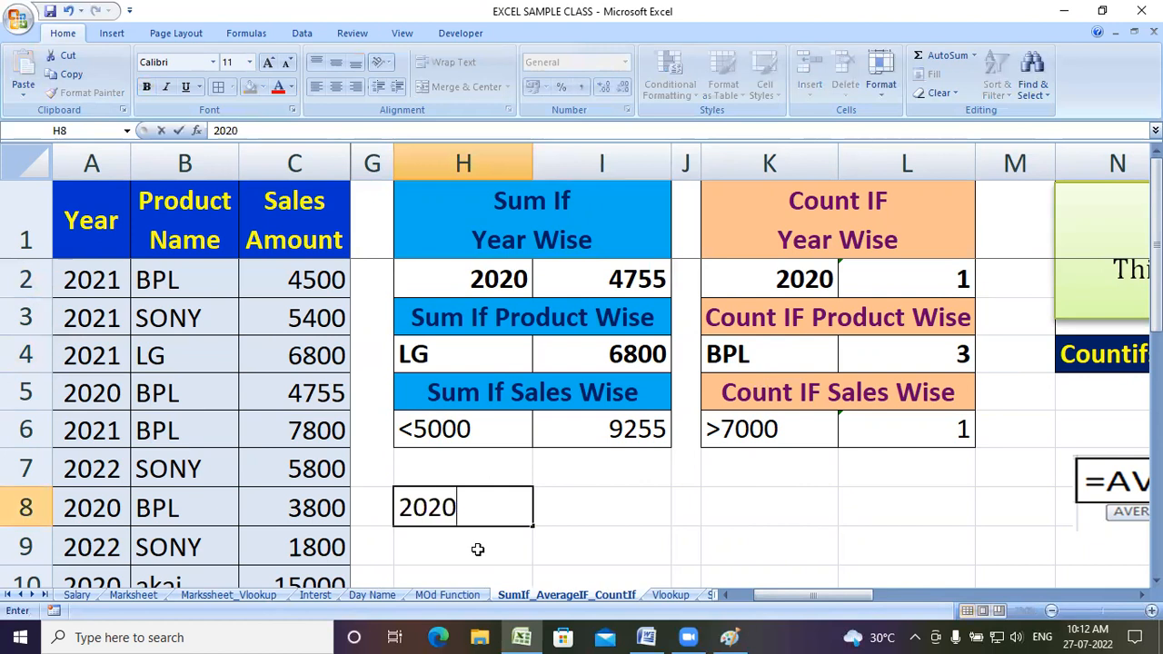
{"action": "key", "text": "Tab"}
Step: Enter =SUMIF(A2:A10,H8,C2:C10) in I8 to total the sales amounts for the year in H8
{"action": "type", "text": "="}
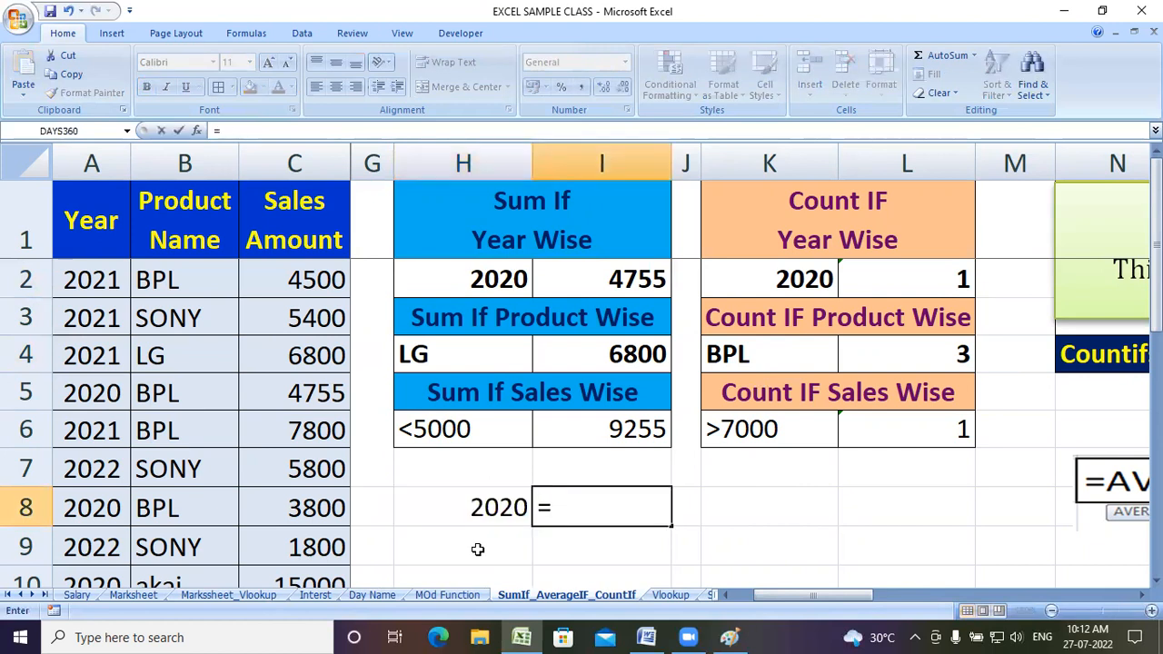
{"action": "type", "text": "SUM"}
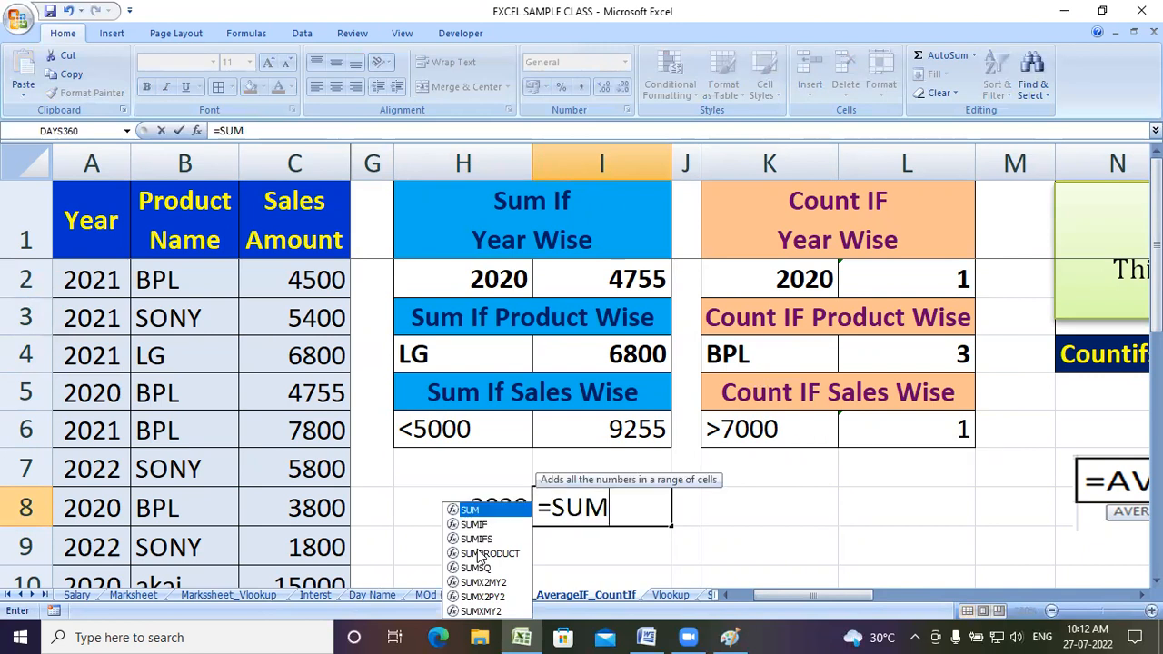
{"action": "key", "text": "Down"}
{"action": "key", "text": "Tab"}
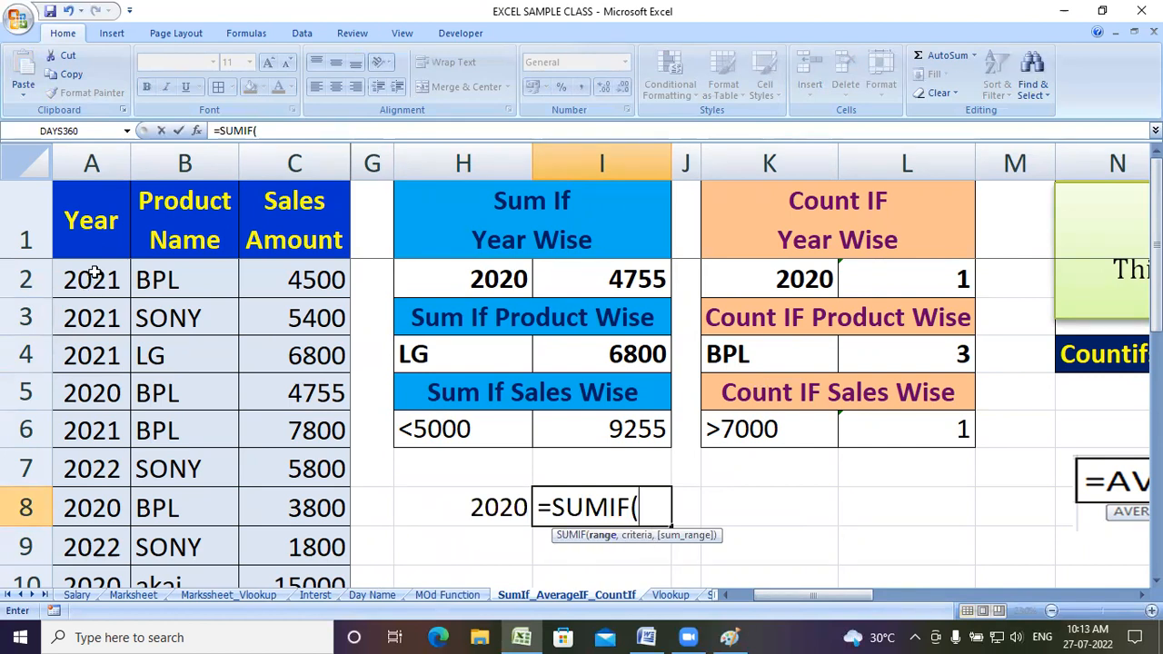
{"action": "left_click_drag", "start_coordinate": [95, 273], "coordinate": [110, 572]}
{"action": "type", "text": ","}
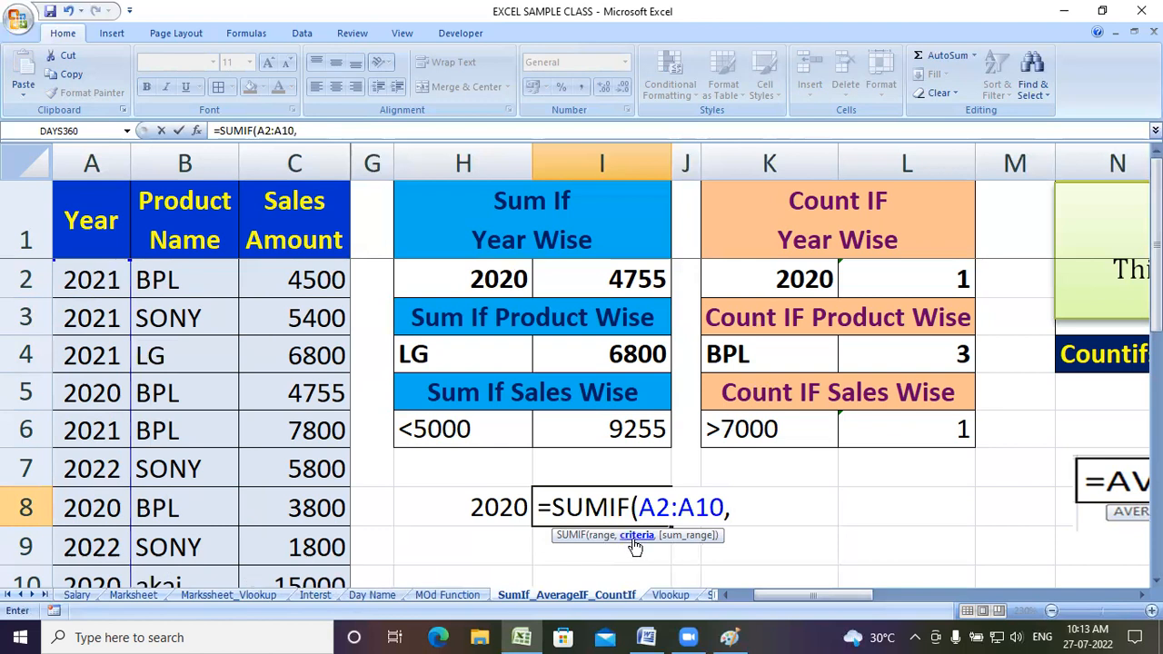
{"action": "left_click", "coordinate": [480, 508]}
{"action": "type", "text": ","}
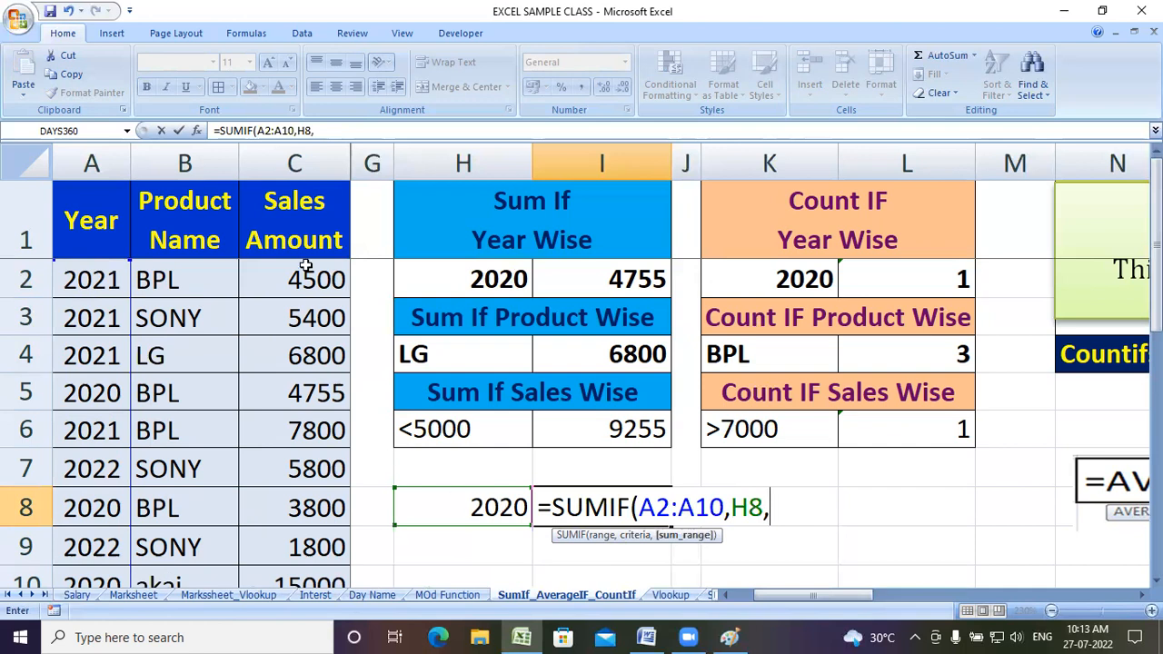
{"action": "left_click_drag", "start_coordinate": [300, 275], "coordinate": [306, 580]}
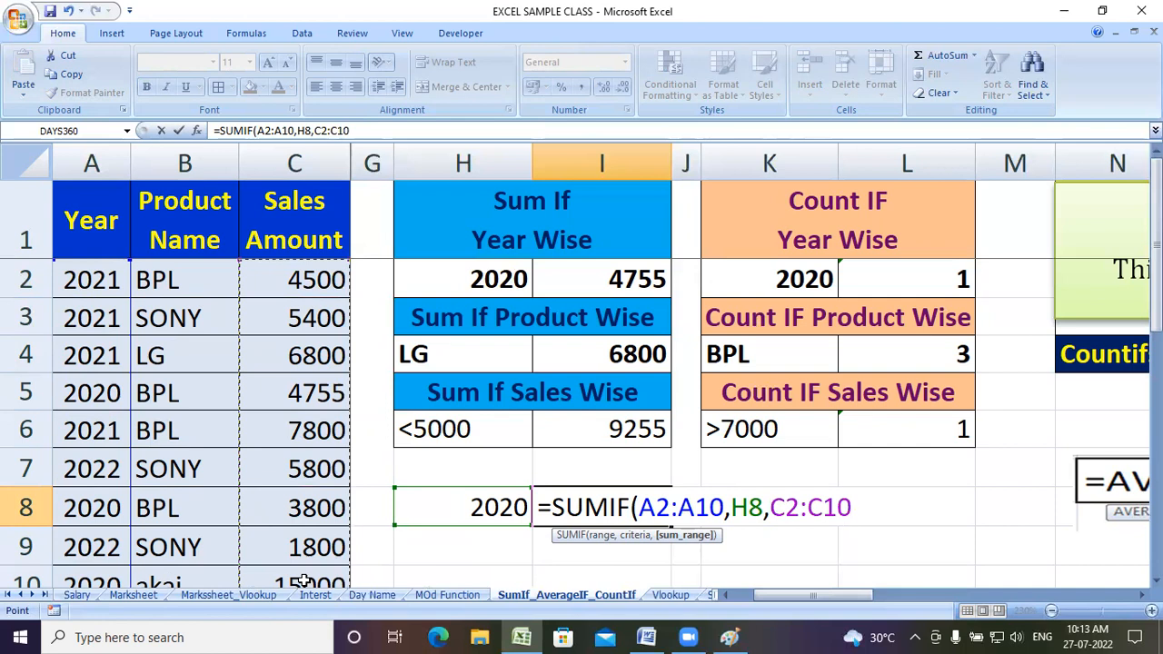
{"action": "type", "text": ")"}
{"action": "key", "text": "Return"}
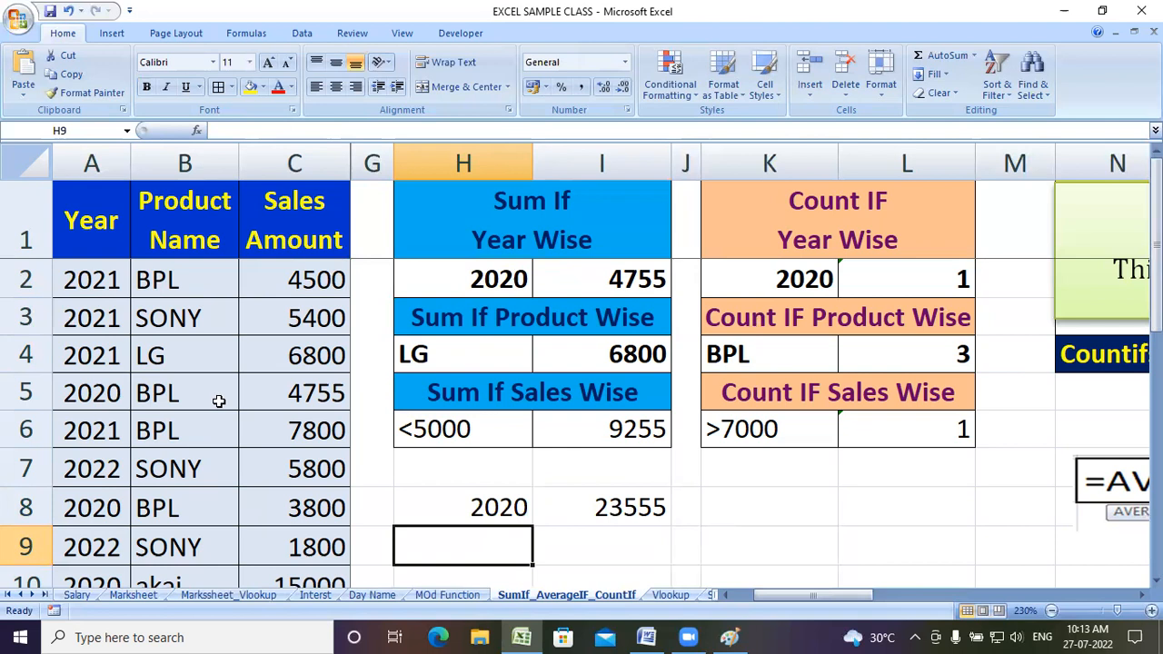
Step: Extend the year-wise SUMIF formula in I2 to use the ranges A2:A10 and C2:C10
{"action": "scroll", "coordinate": [238, 402], "scroll_direction": "down", "scroll_amount": 2}
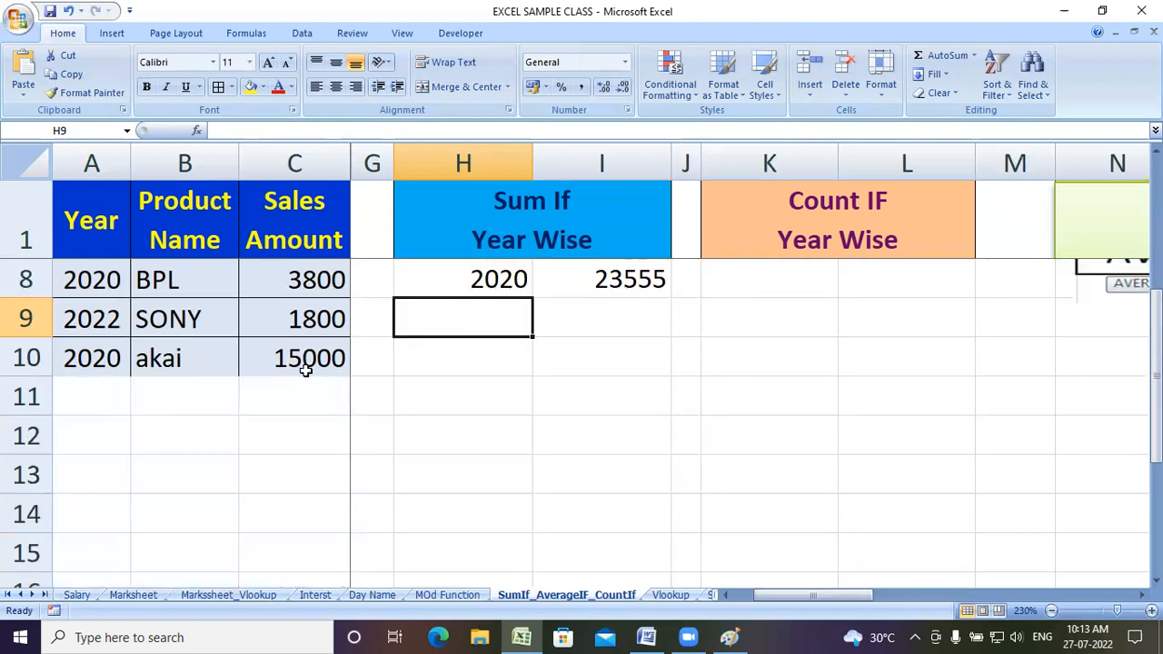
{"action": "scroll", "coordinate": [291, 373], "scroll_direction": "up", "scroll_amount": 2}
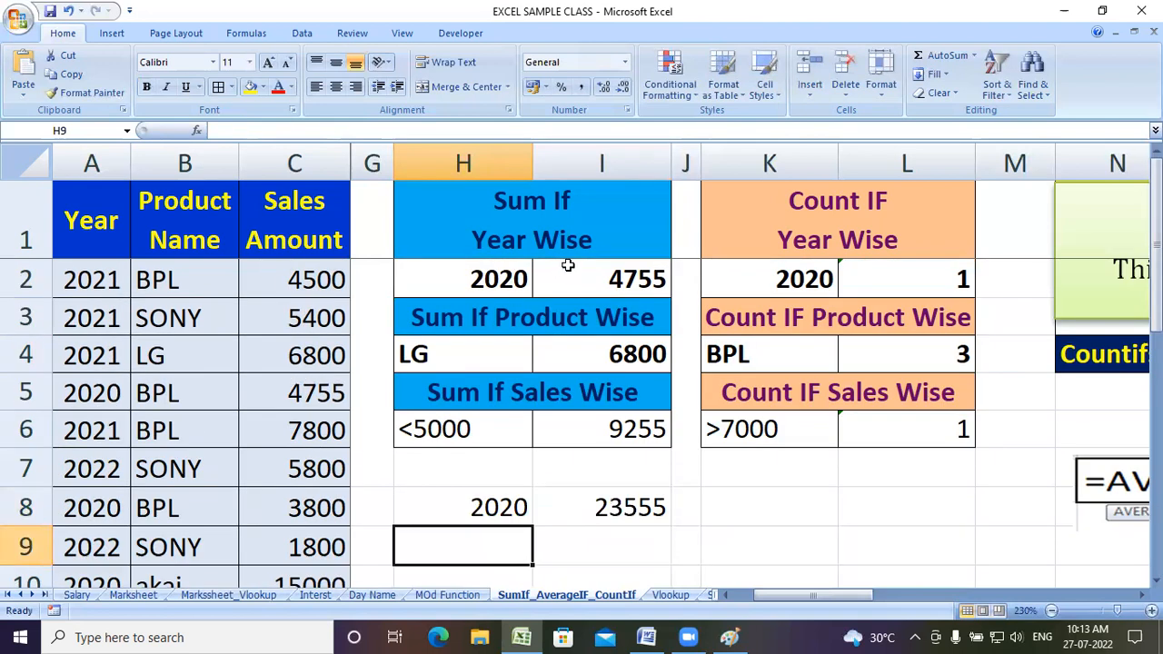
{"action": "double_click", "coordinate": [600, 276]}
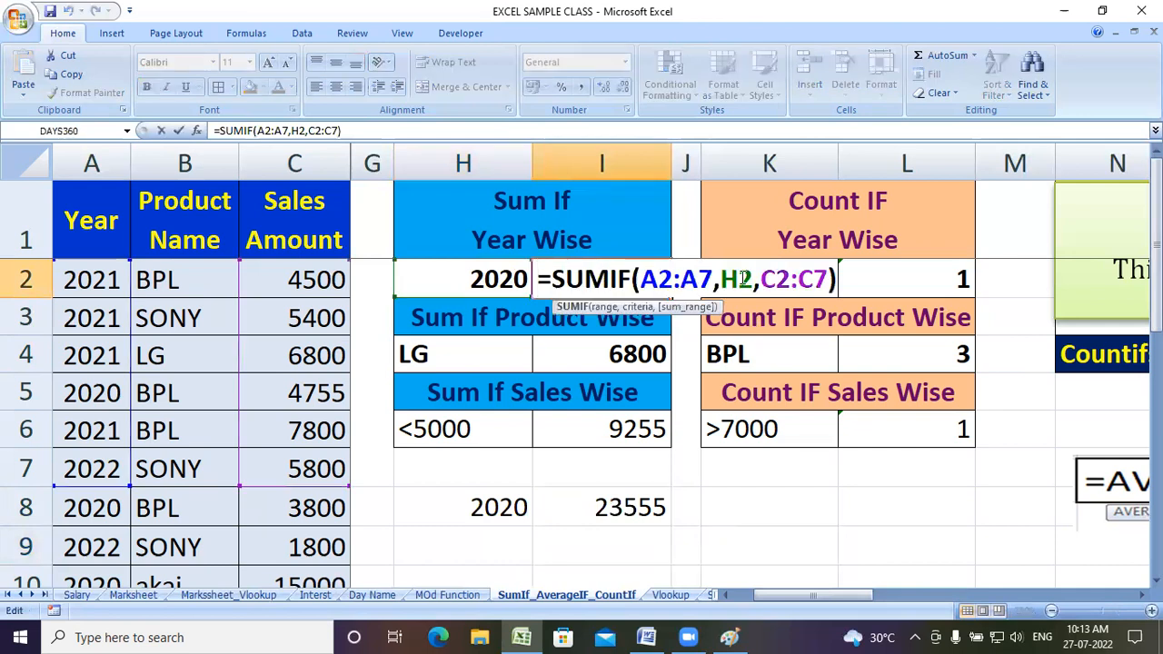
{"action": "left_click", "coordinate": [677, 279]}
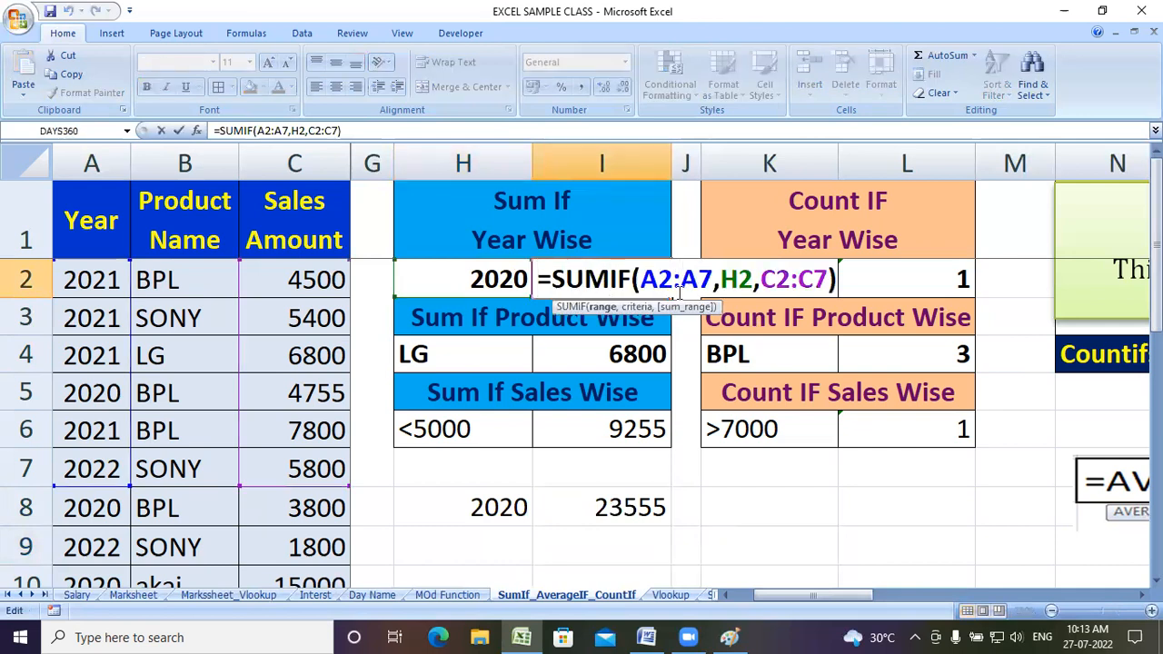
{"action": "scroll", "coordinate": [219, 346], "scroll_direction": "down", "scroll_amount": 2}
{"action": "scroll", "coordinate": [132, 315], "scroll_direction": "up", "scroll_amount": 2}
{"action": "left_click_drag", "start_coordinate": [130, 513], "coordinate": [136, 491]}
{"action": "scroll", "coordinate": [545, 404], "scroll_direction": "up", "scroll_amount": 1}
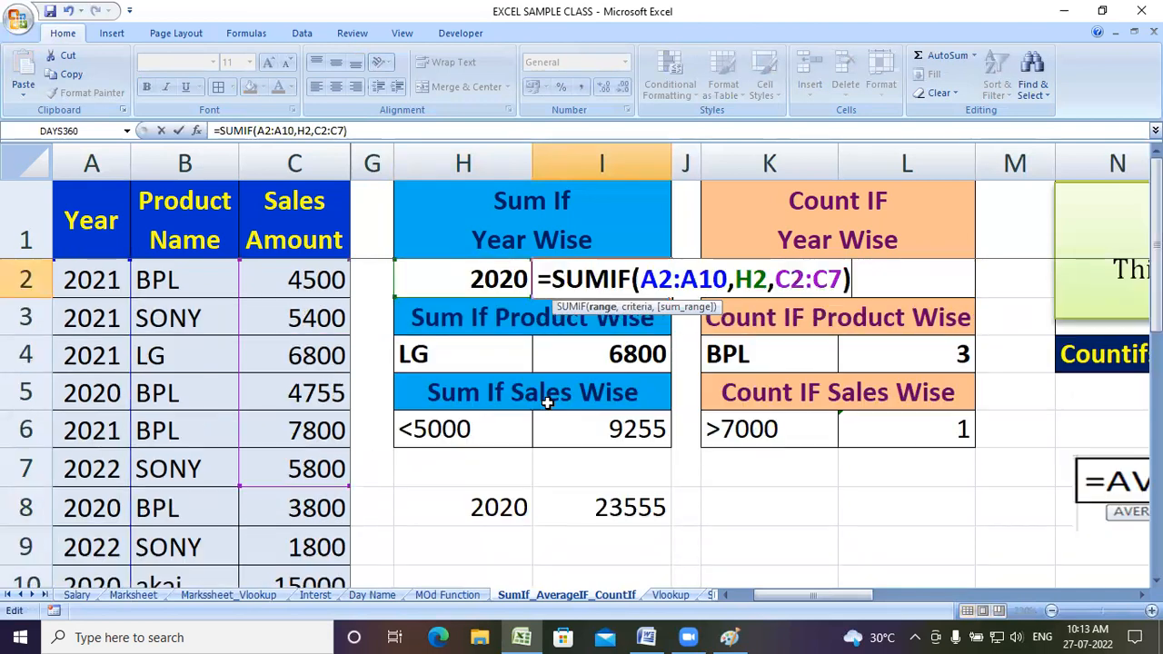
{"action": "scroll", "coordinate": [409, 413], "scroll_direction": "down", "scroll_amount": 1}
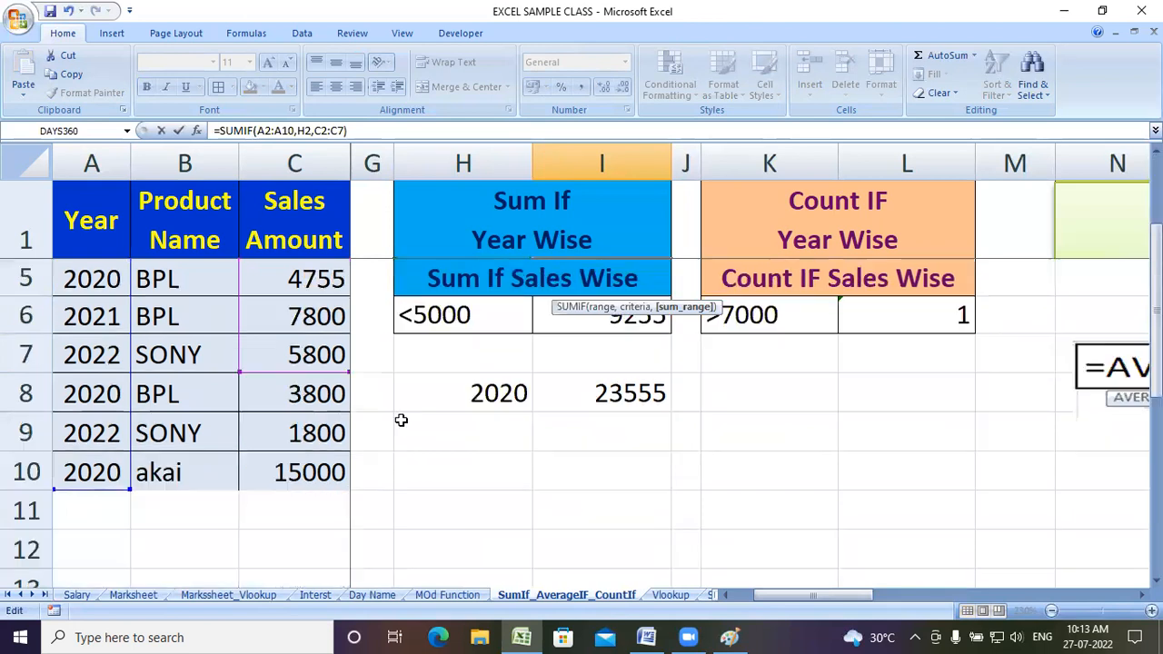
{"action": "left_click_drag", "start_coordinate": [346, 370], "coordinate": [352, 475]}
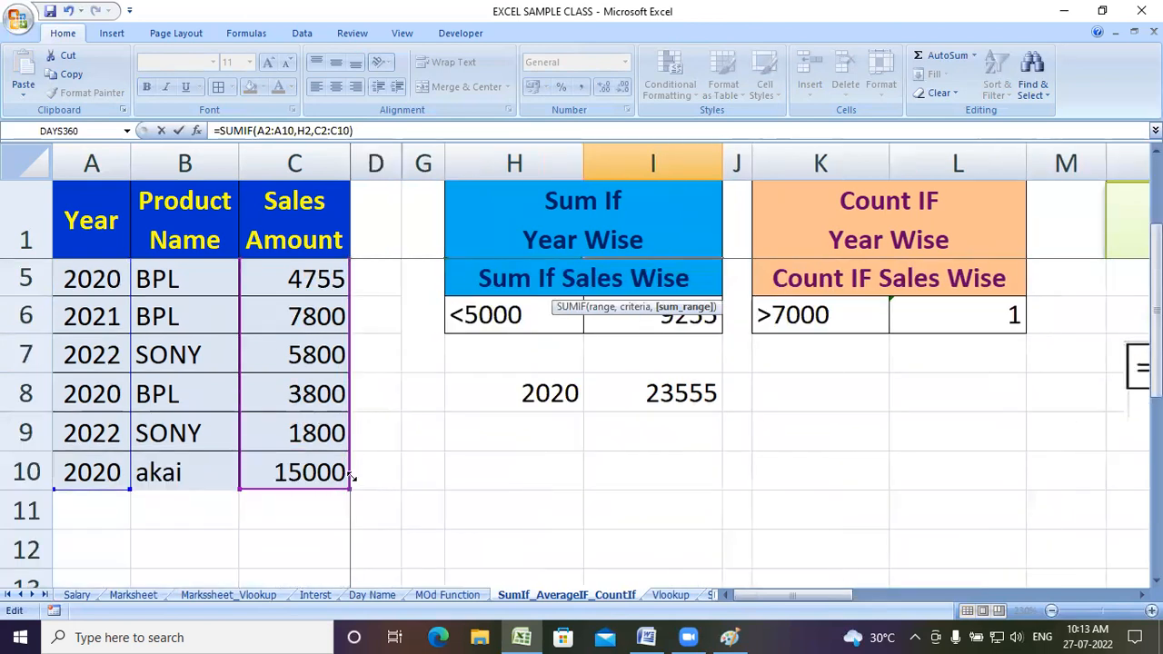
{"action": "key", "text": "Return"}
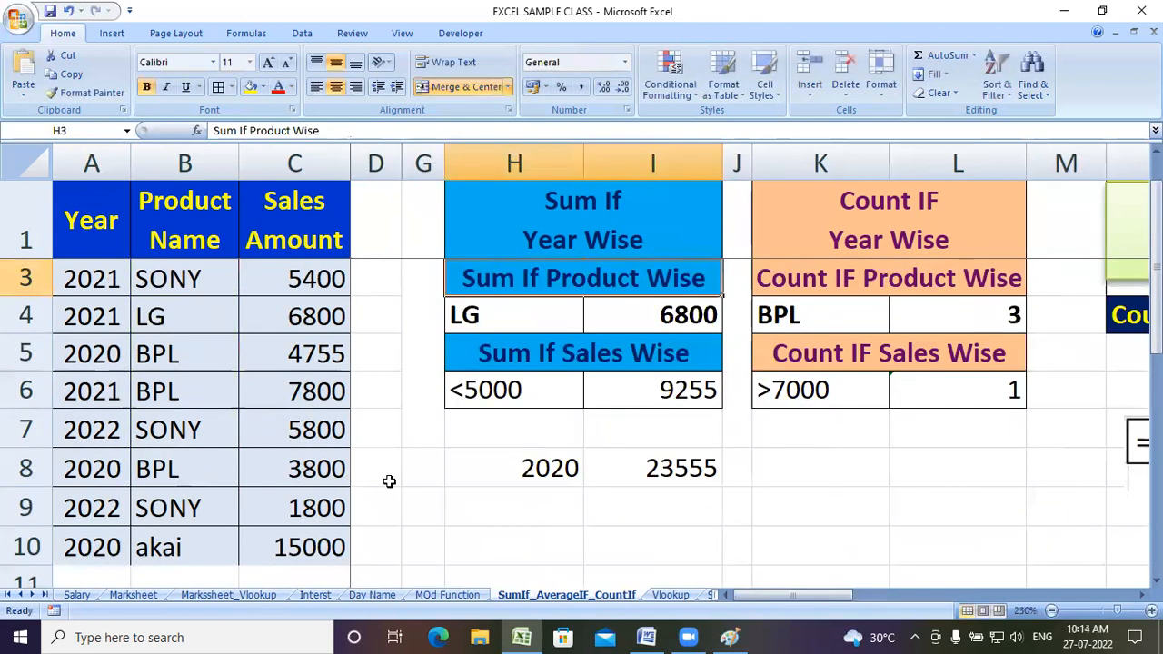
{"action": "scroll", "coordinate": [445, 504], "scroll_direction": "up", "scroll_amount": 1}
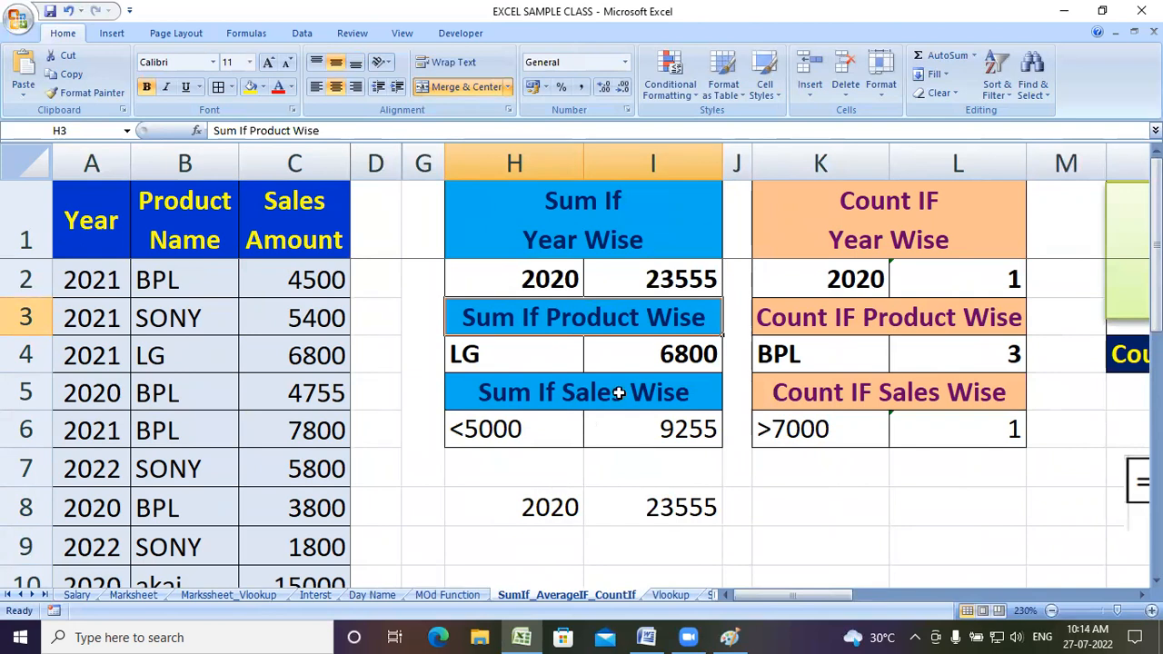
Step: Extend the product-wise SUMIF formula in I4 to use the ranges B2:B10 and C2:C10
{"action": "left_click", "coordinate": [682, 355]}
{"action": "double_click", "coordinate": [682, 354]}
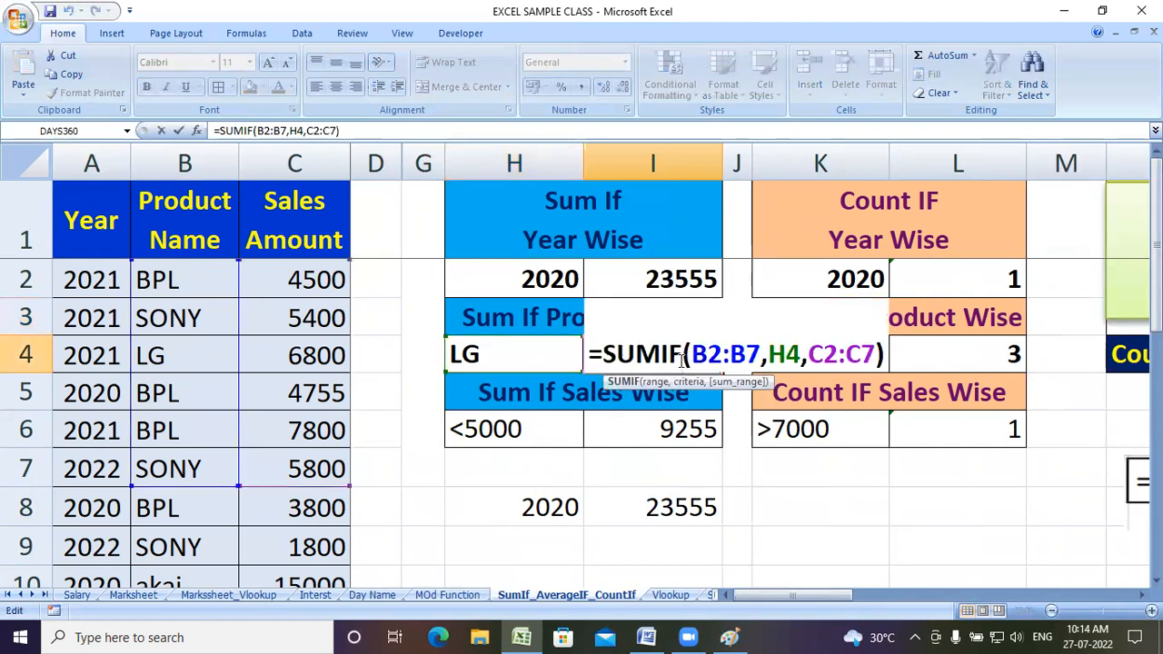
{"action": "left_click", "coordinate": [710, 355]}
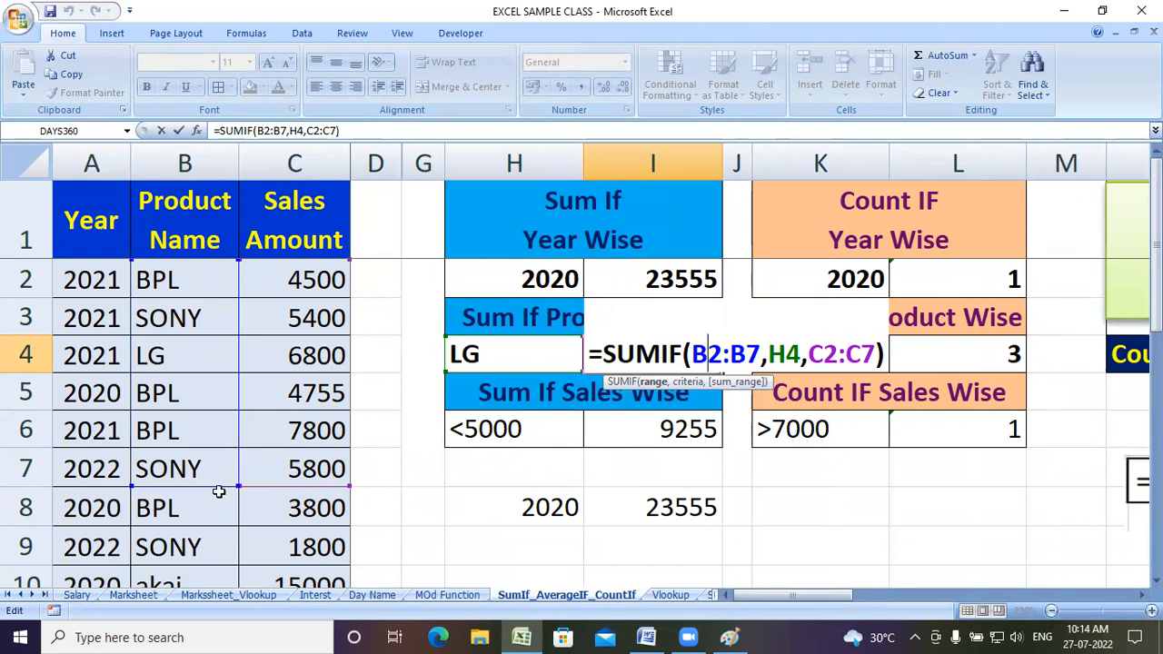
{"action": "mouse_move", "coordinate": [241, 484]}
{"action": "left_mouse_down"}
{"action": "mouse_move", "coordinate": [237, 564]}
{"action": "mouse_move", "coordinate": [233, 496]}
{"action": "left_mouse_up"}
{"action": "scroll", "coordinate": [242, 495], "scroll_direction": "up", "scroll_amount": 1}
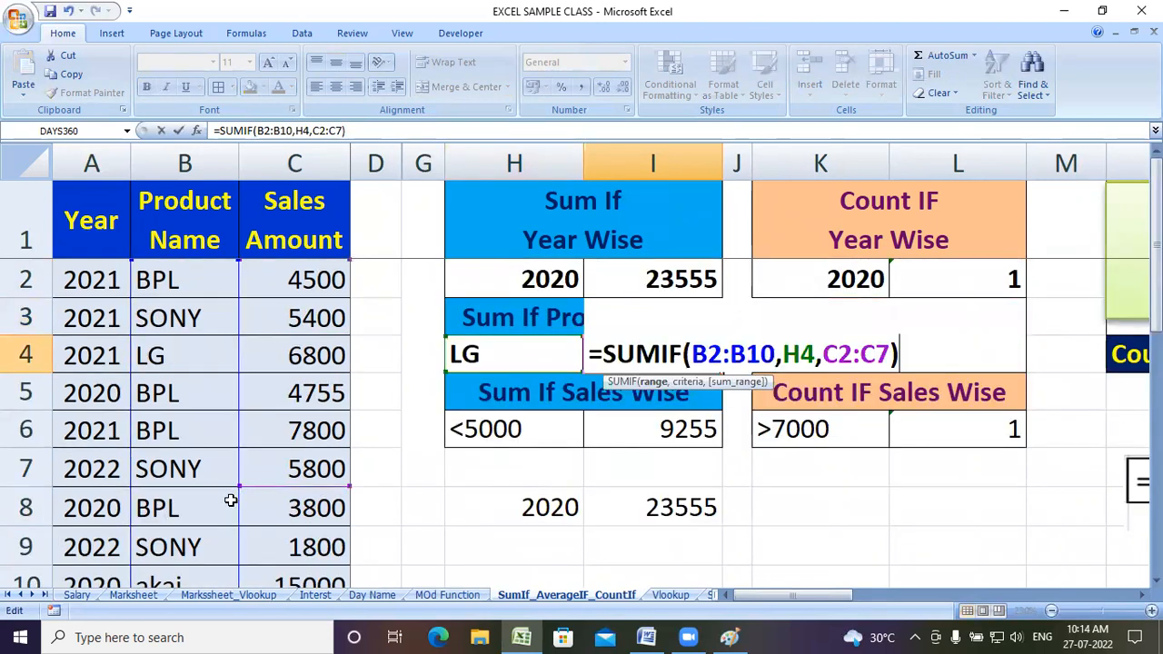
{"action": "left_click", "coordinate": [800, 355]}
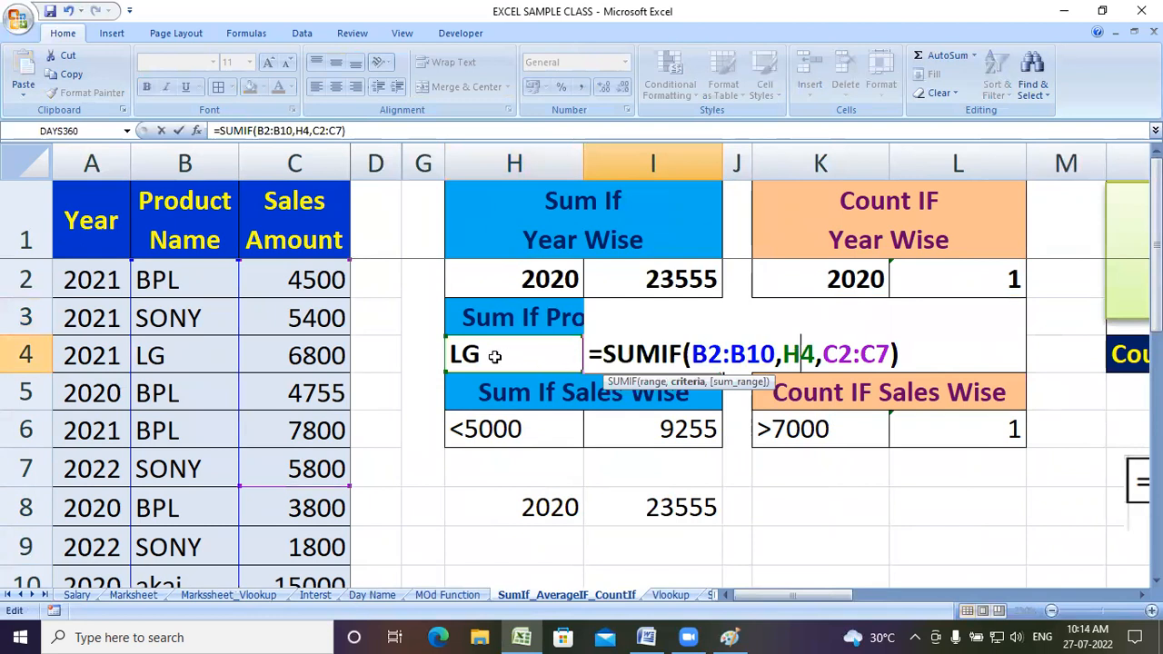
{"action": "left_click", "coordinate": [852, 355]}
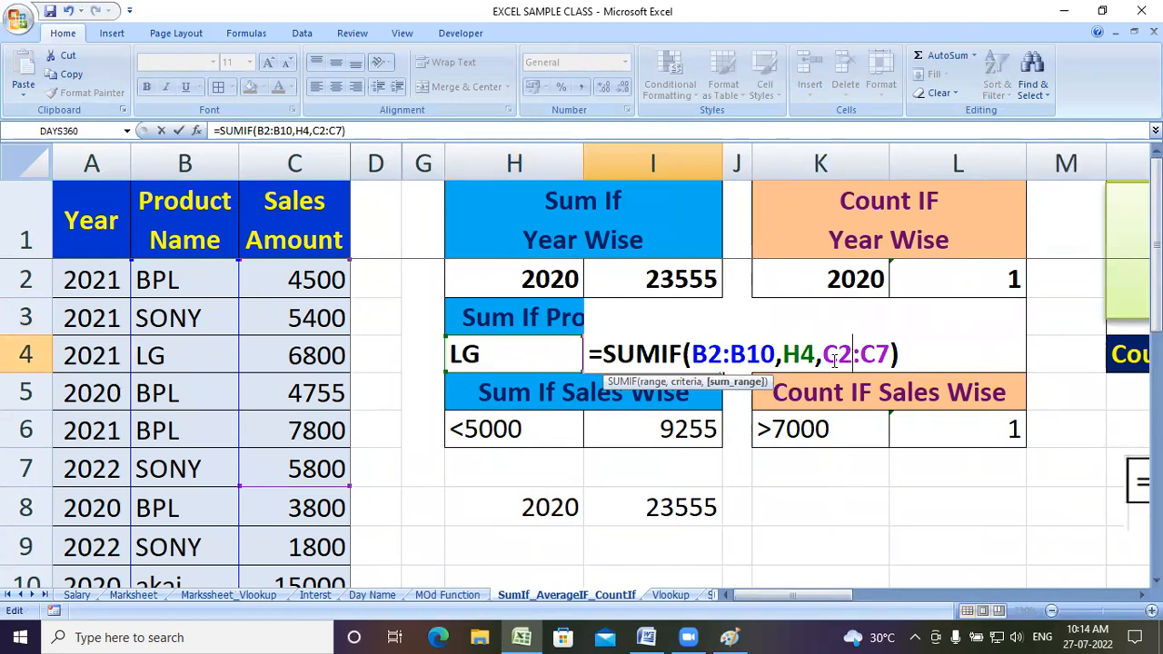
{"action": "mouse_move", "coordinate": [348, 484]}
{"action": "left_mouse_down"}
{"action": "mouse_move", "coordinate": [349, 550]}
{"action": "mouse_move", "coordinate": [350, 483]}
{"action": "left_mouse_up"}
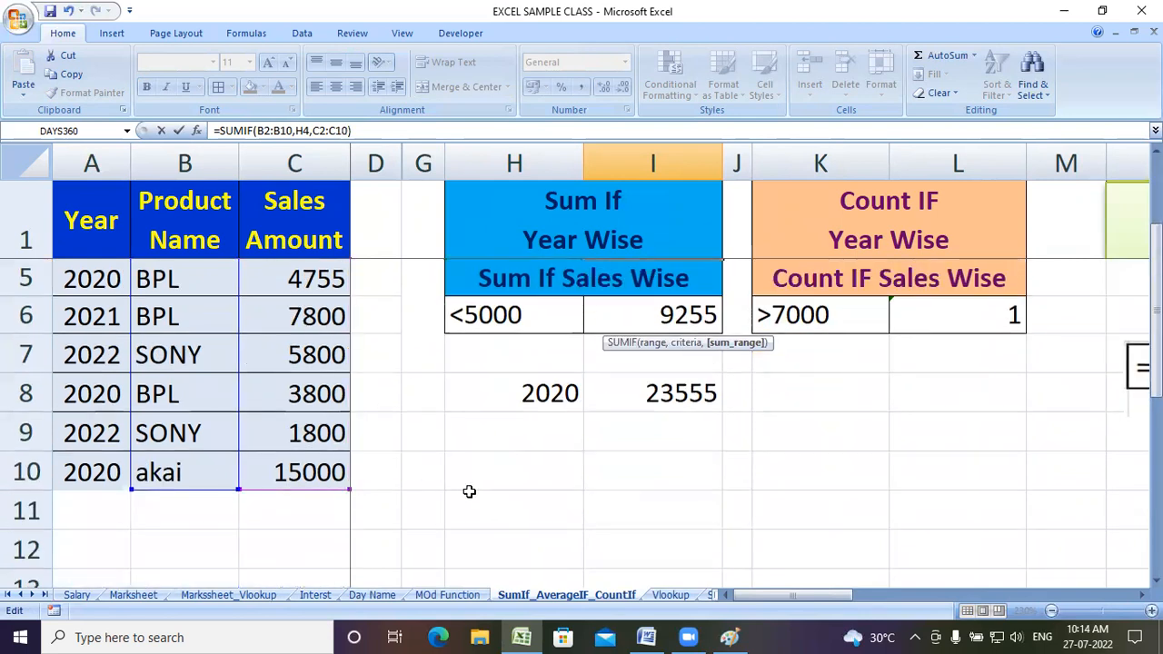
{"action": "scroll", "coordinate": [469, 491], "scroll_direction": "up", "scroll_amount": 1}
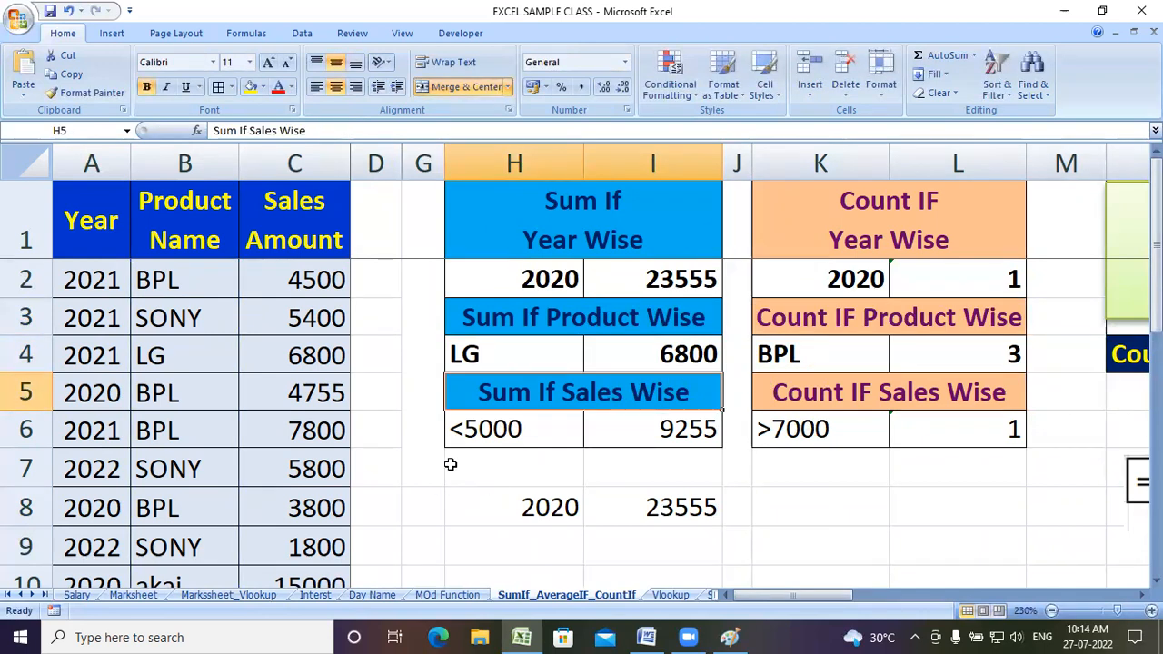
Step: Set the Sum If Product Wise criterion in H4 to SONY
{"action": "left_click", "coordinate": [652, 358]}
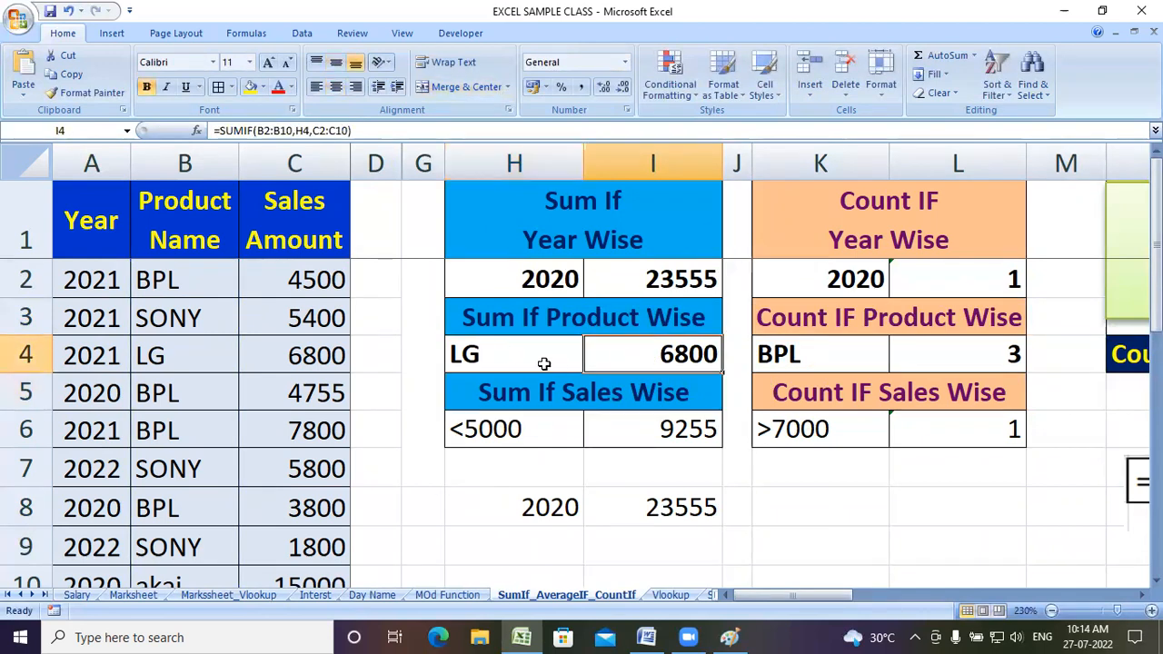
{"action": "left_click", "coordinate": [510, 359]}
{"action": "type", "text": "SONY"}
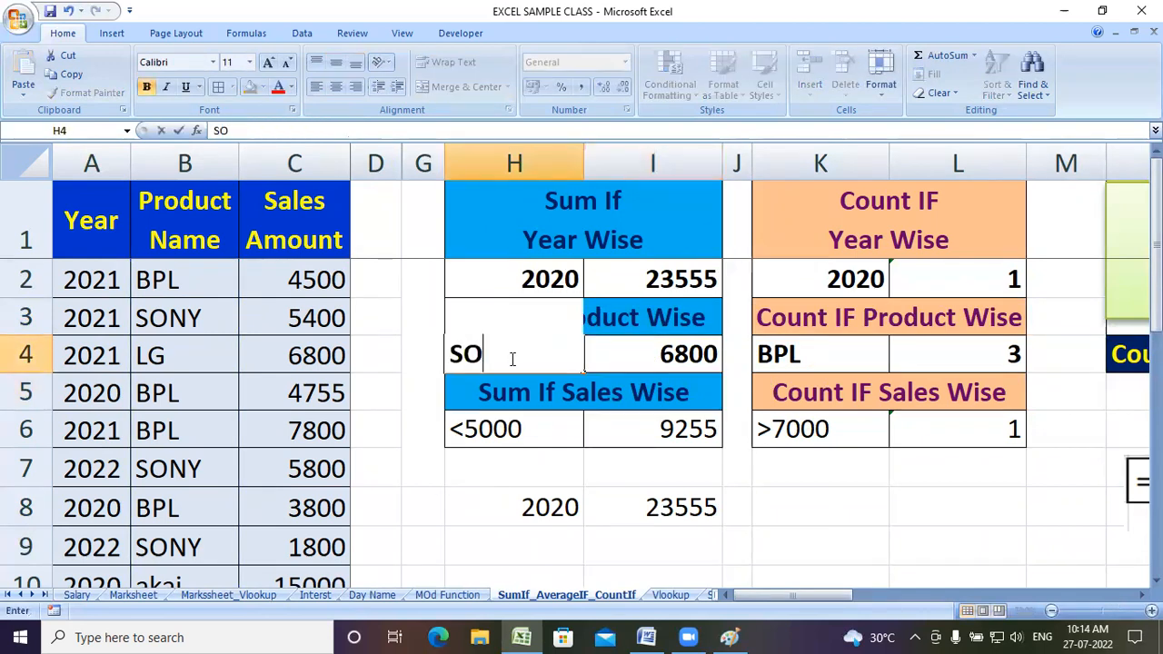
{"action": "key", "text": "Return"}
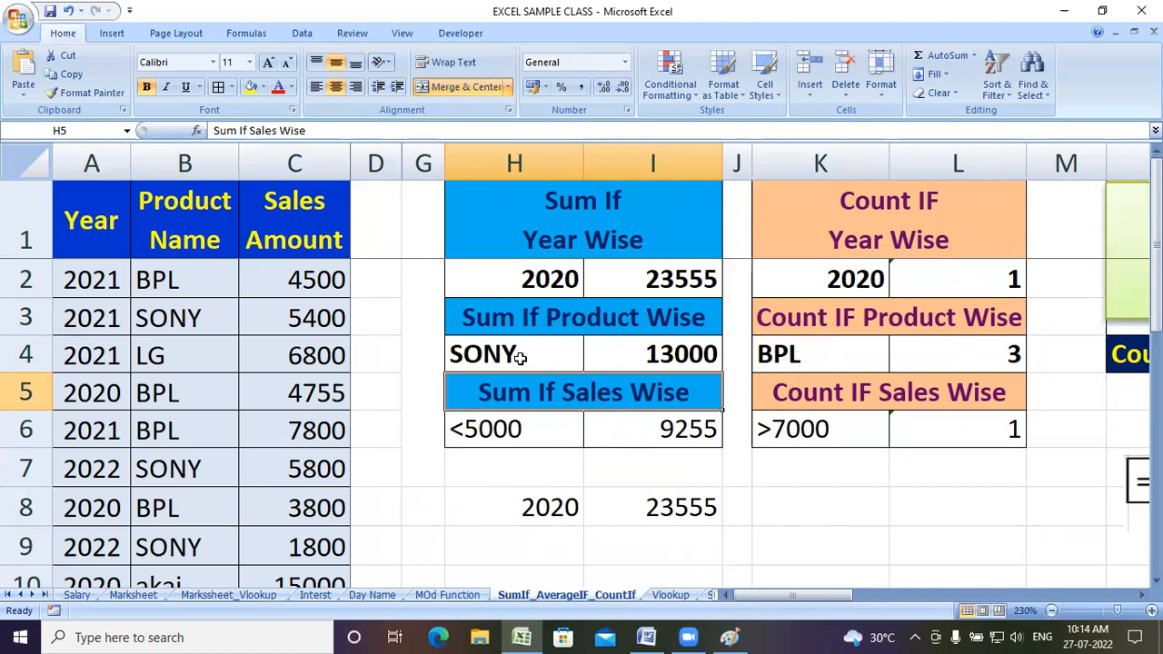
Step: Set the Sum If Product Wise criterion in H4 to AKAI
{"action": "left_click", "coordinate": [520, 358]}
{"action": "type", "text": "AKAI"}
{"action": "key", "text": "Return"}
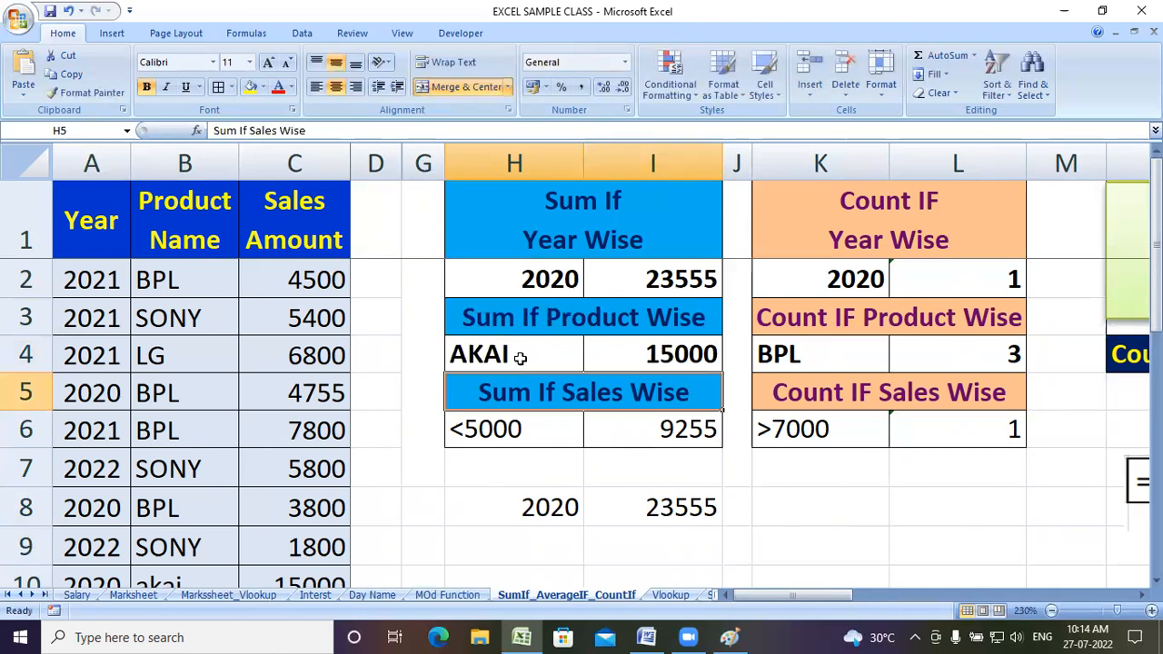
Step: Enter >5000 in H9 as a new sales amount criterion
{"action": "left_click", "coordinate": [502, 434]}
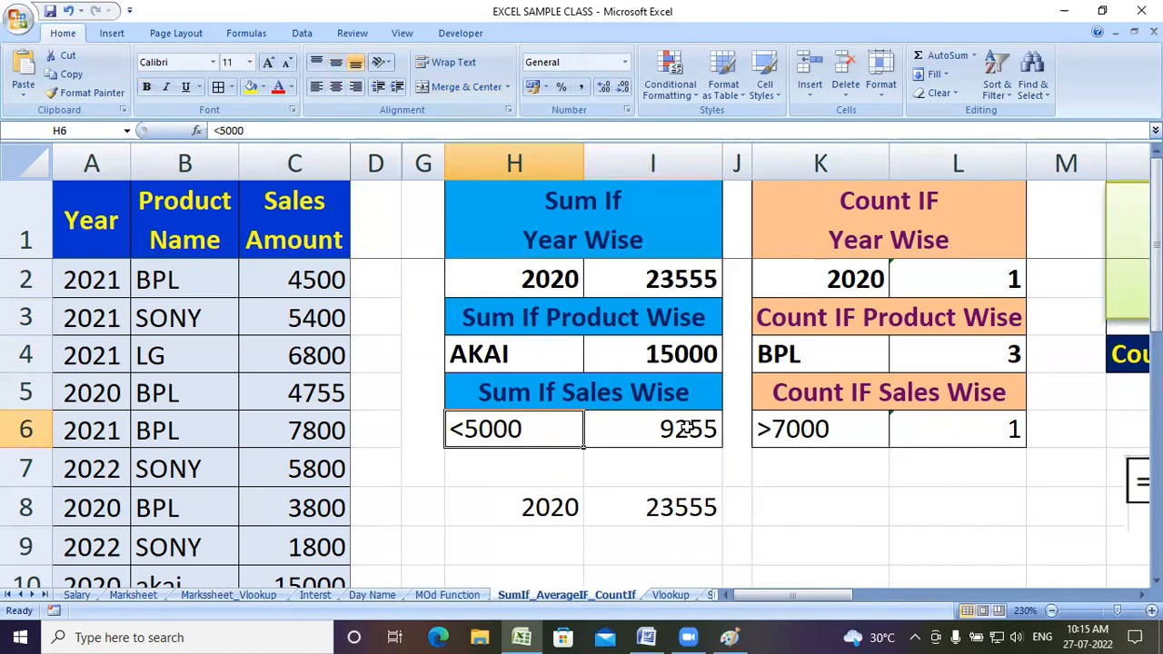
{"action": "left_click", "coordinate": [561, 542]}
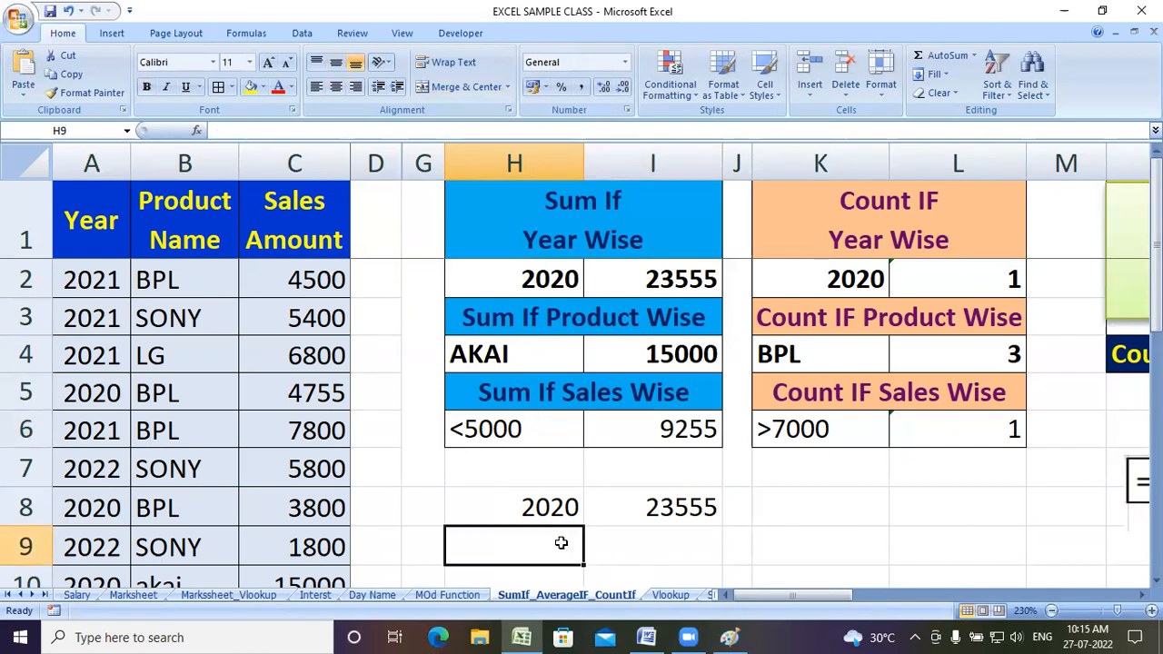
{"action": "type", "text": ">="}
{"action": "key", "text": "BackSpace"}
{"action": "type", "text": "5000"}
{"action": "key", "text": "Tab"}
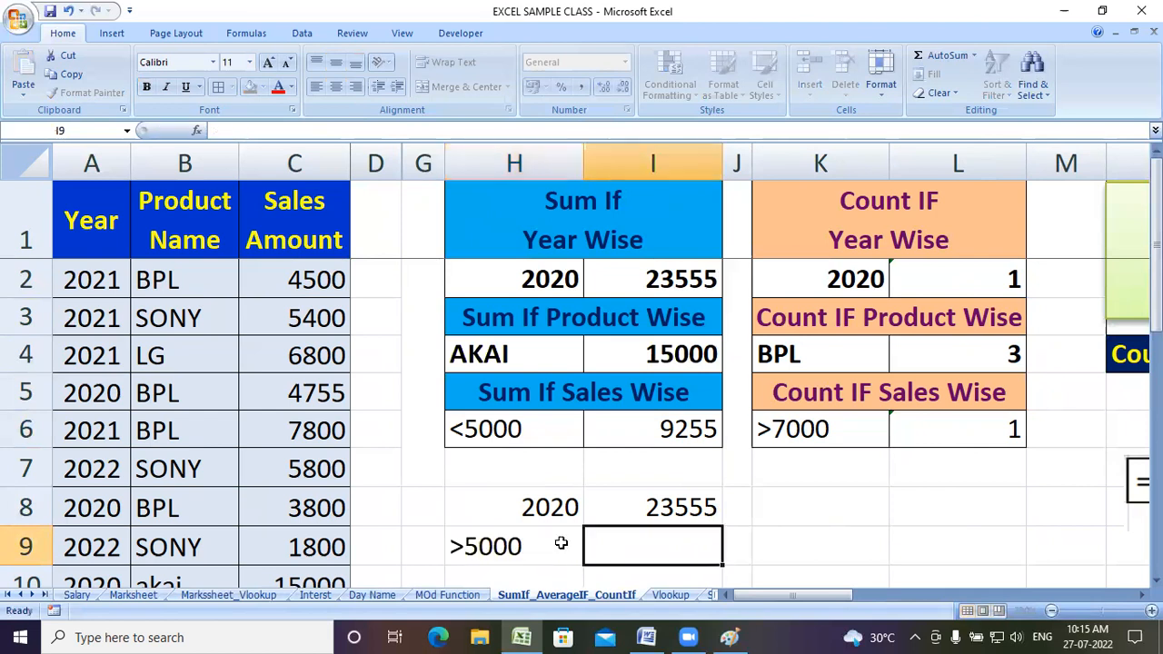
Step: Enter =SUMIF(C2:C10,H9,C2:C10) in I9 to total the sales amounts that meet the criterion in H9
{"action": "type", "text": "=SUMIF("}
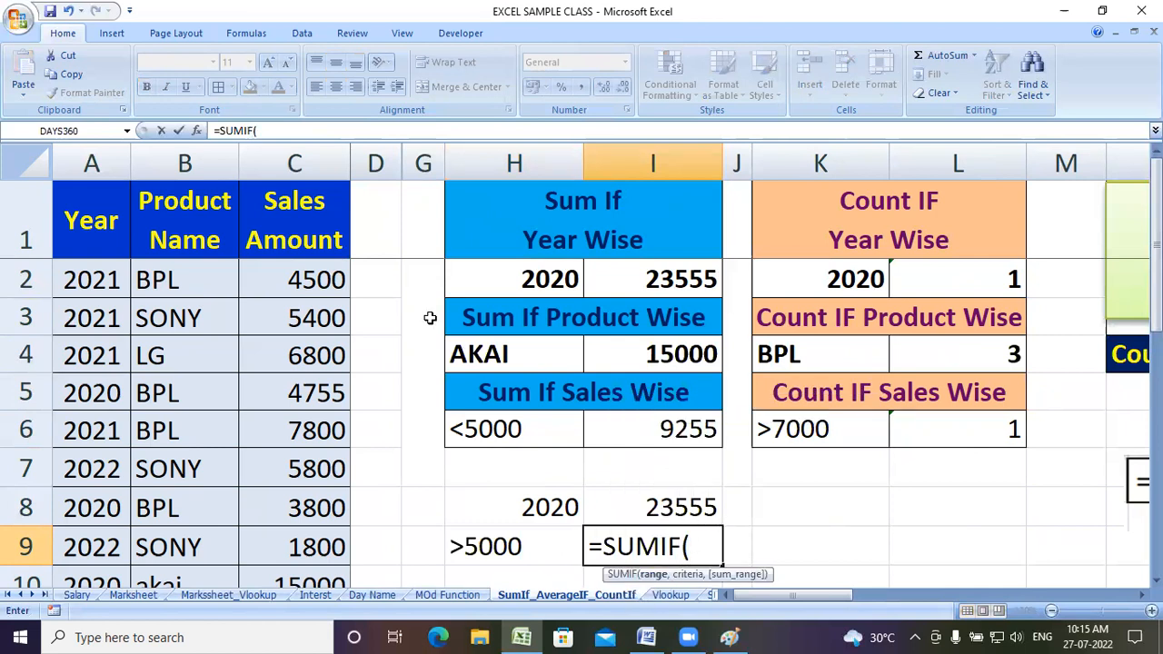
{"action": "left_click_drag", "start_coordinate": [309, 272], "coordinate": [318, 511]}
{"action": "type", "text": ","}
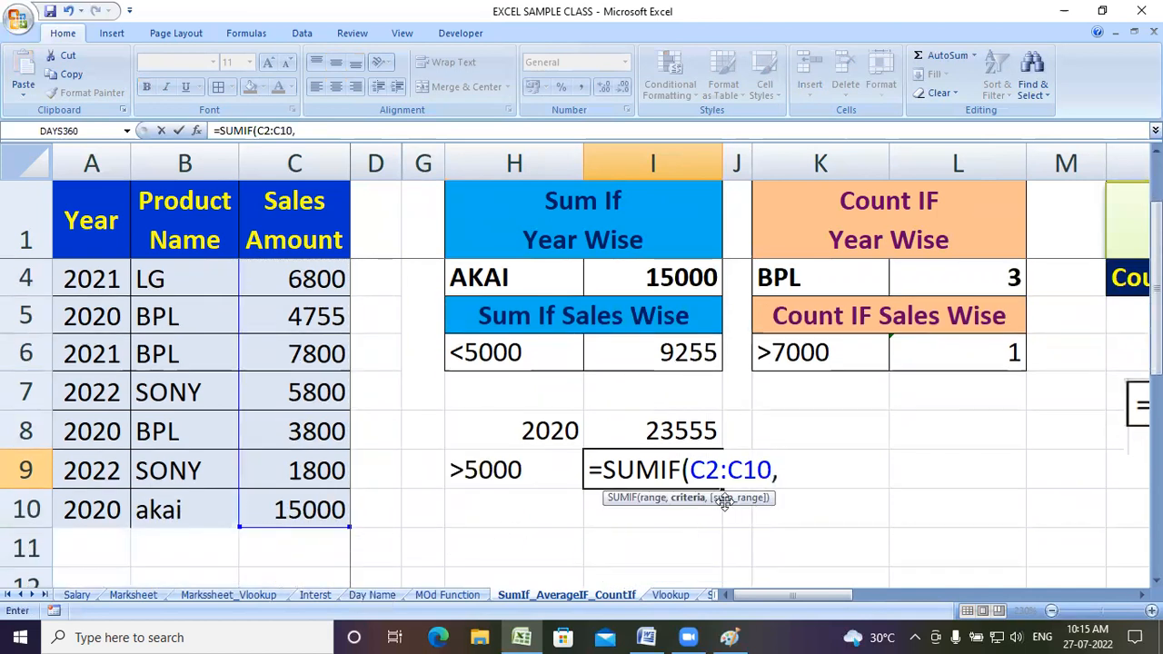
{"action": "left_click", "coordinate": [497, 474]}
{"action": "type", "text": ","}
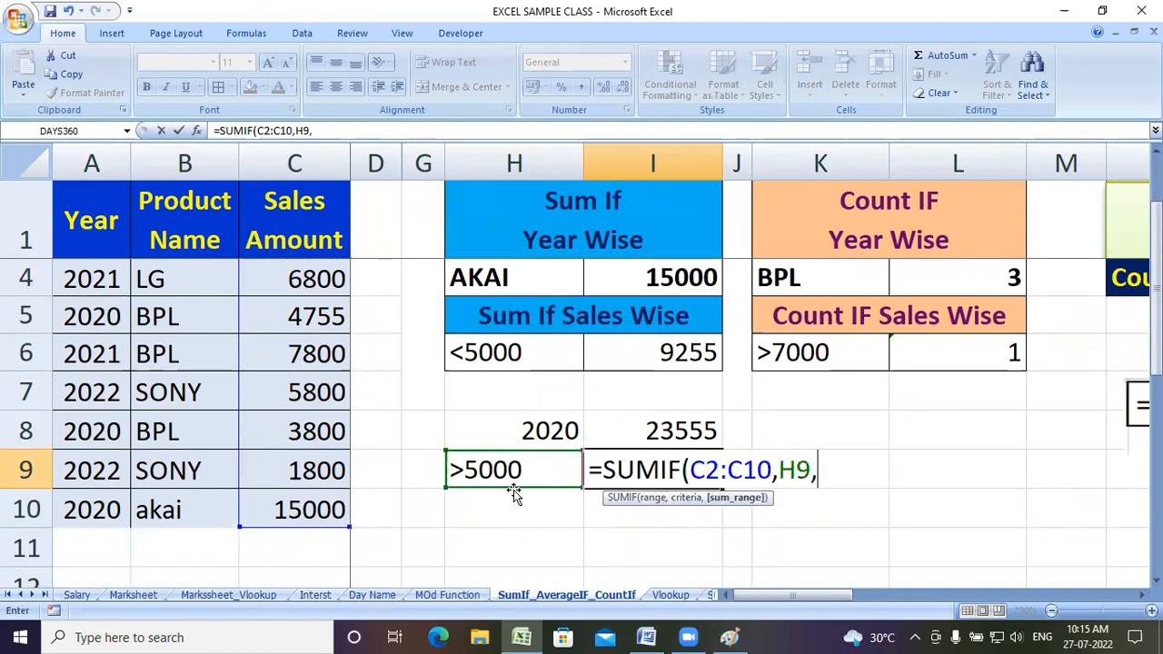
{"action": "scroll", "coordinate": [360, 447], "scroll_direction": "up", "scroll_amount": 1}
{"action": "left_click_drag", "start_coordinate": [314, 273], "coordinate": [324, 511]}
{"action": "type", "text": ")"}
{"action": "key", "text": "Return"}
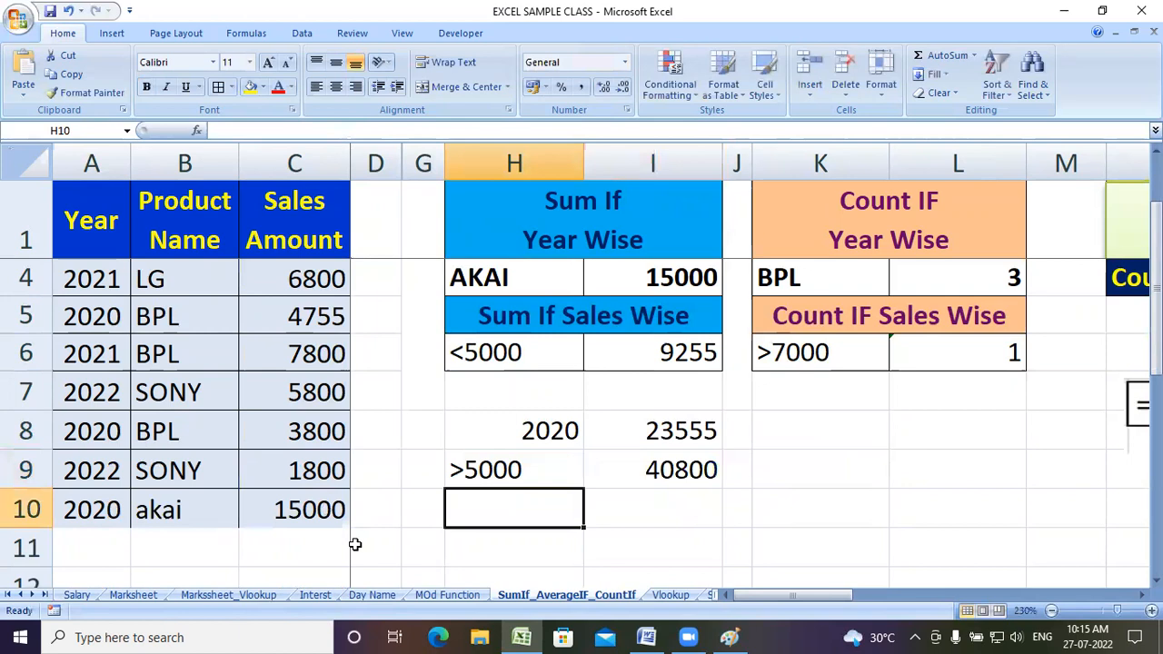
Step: Set the Sum If Sales Wise criterion in H6 to >5000
{"action": "left_click", "coordinate": [498, 350]}
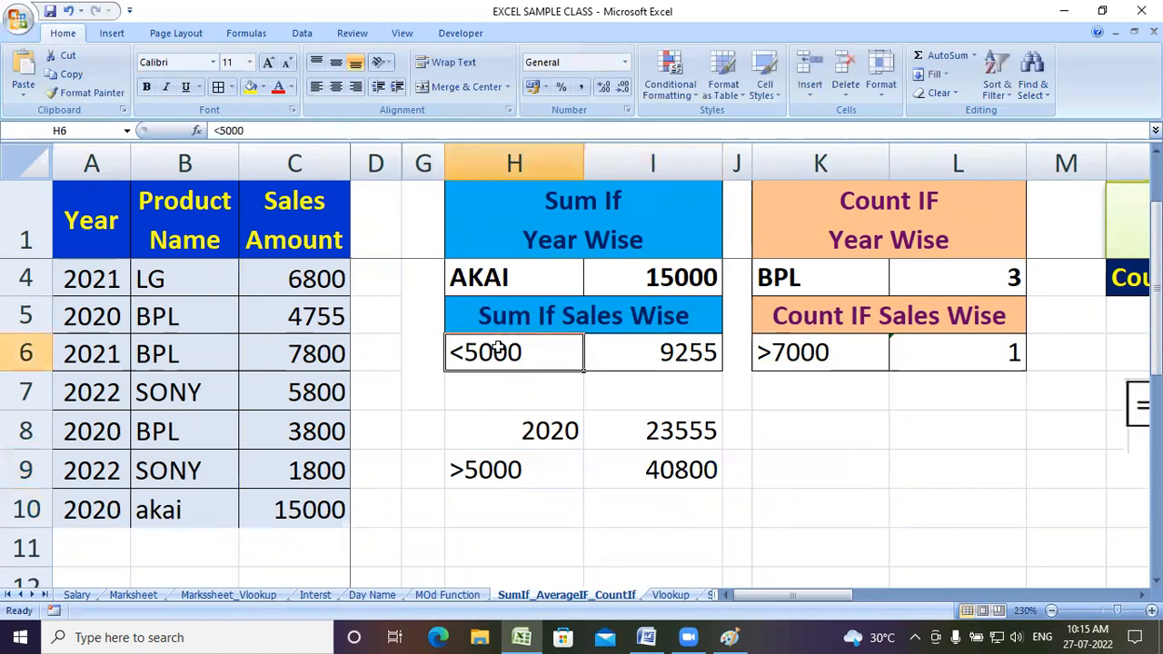
{"action": "type", "text": ">5000"}
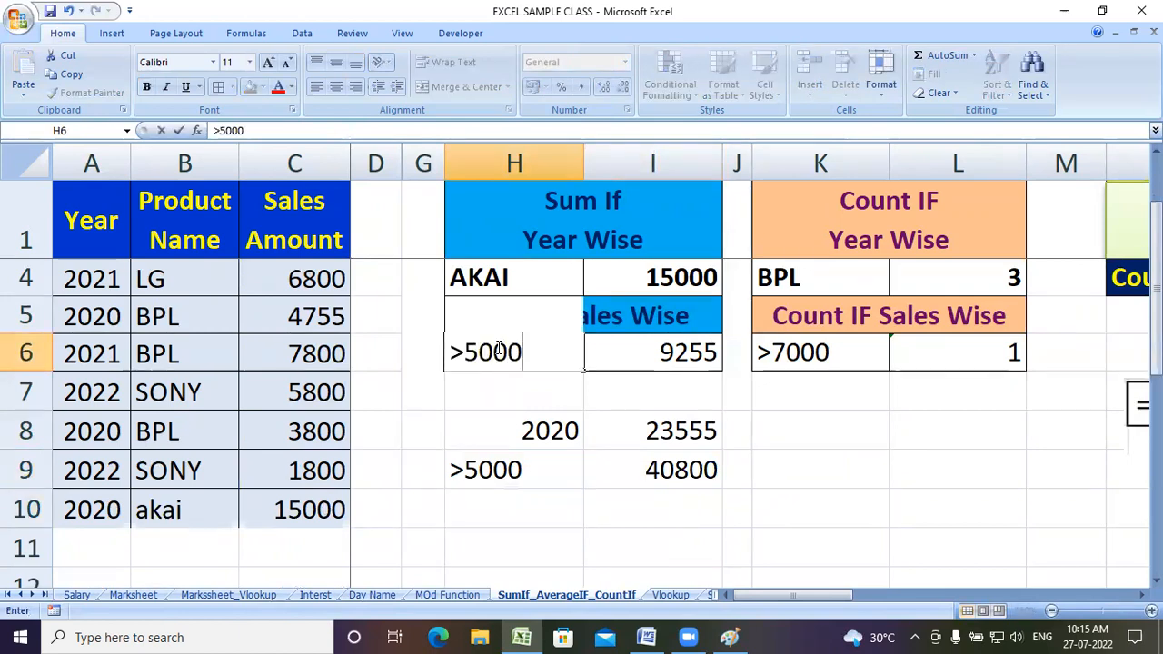
{"action": "key", "text": "Return"}
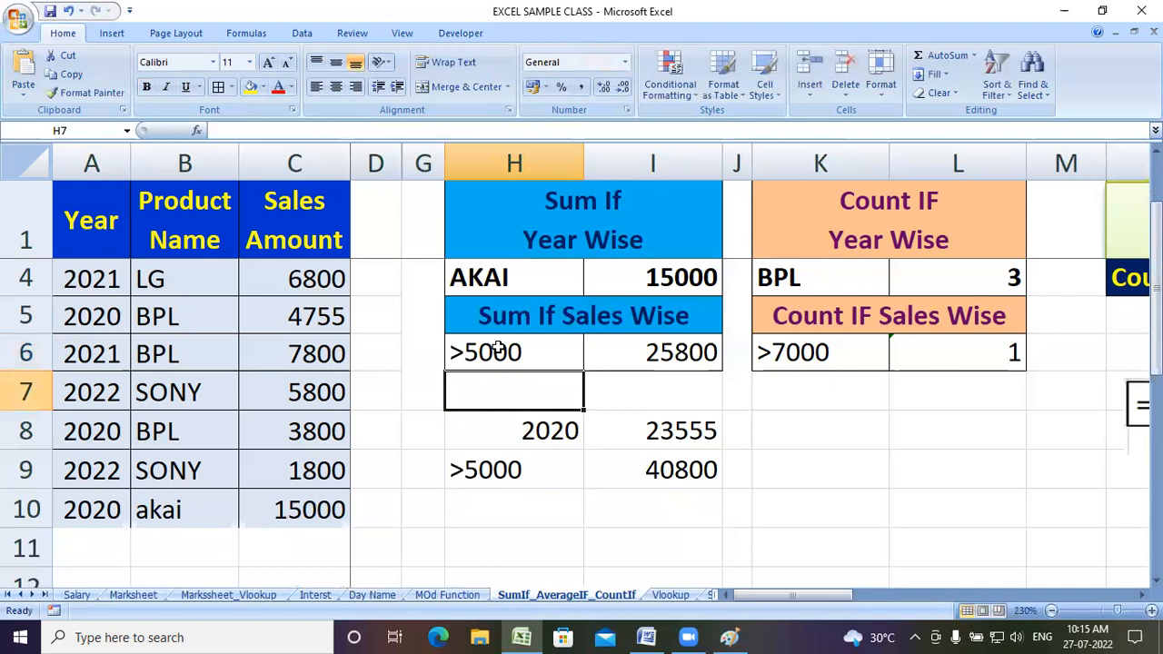
Step: Extend both ranges of the sales-wise SUMIF formula in I6 to C2:C10
{"action": "left_click", "coordinate": [668, 355]}
{"action": "double_click", "coordinate": [723, 353]}
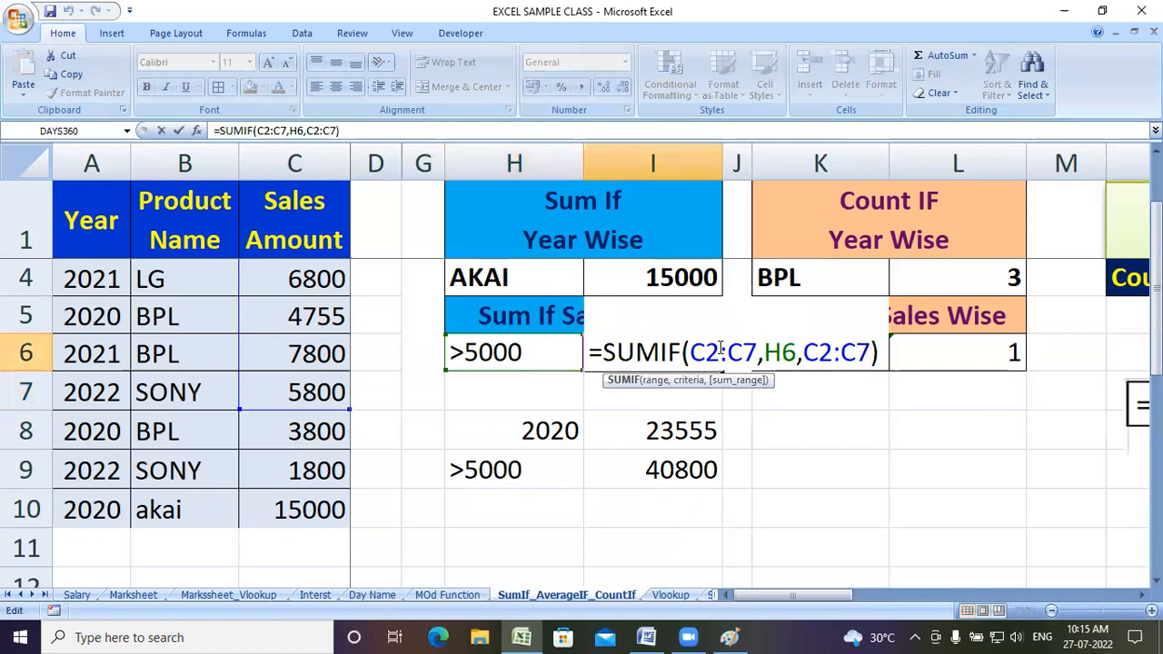
{"action": "left_click_drag", "start_coordinate": [351, 411], "coordinate": [351, 527]}
{"action": "left_click", "coordinate": [856, 352]}
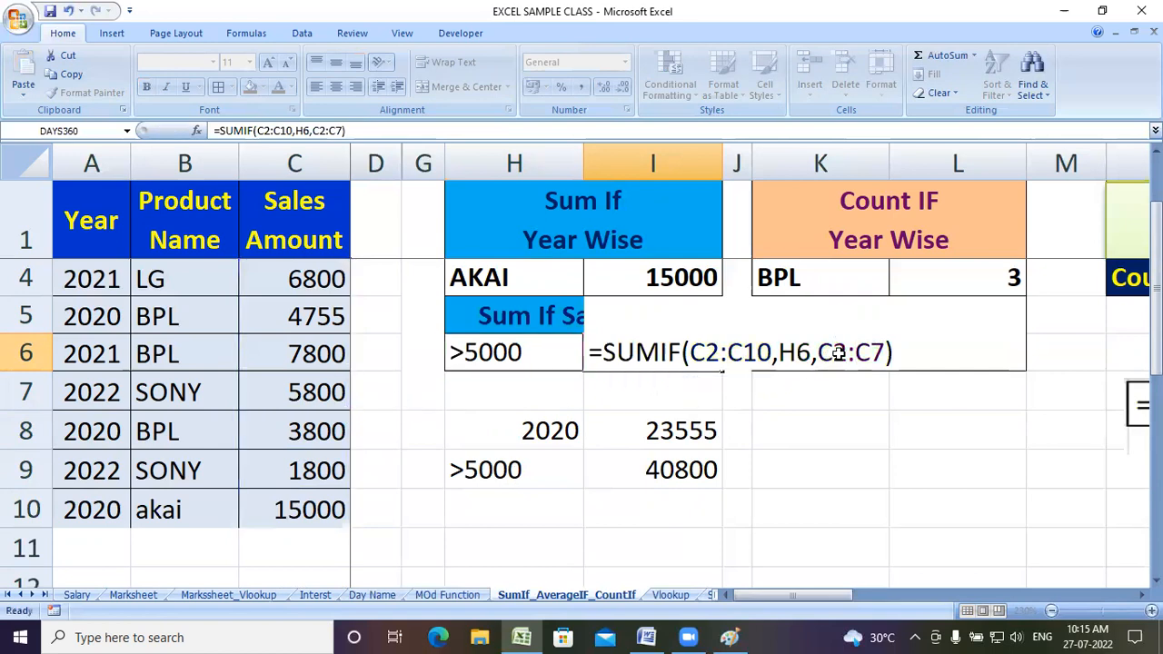
{"action": "key", "text": "Return"}
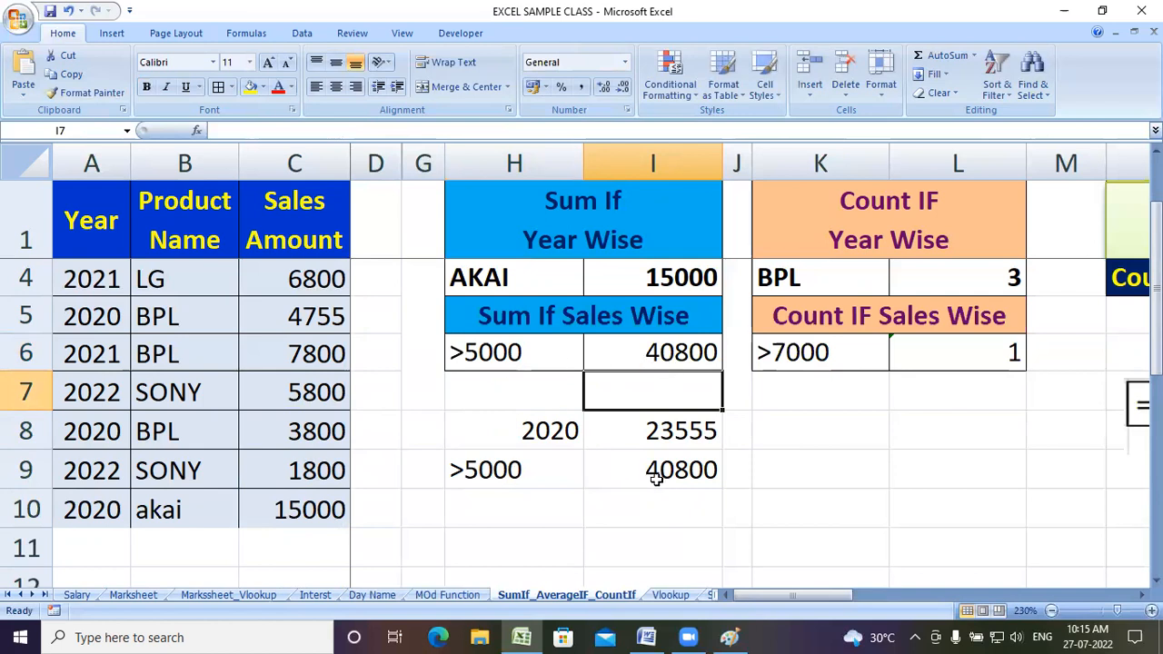
{"action": "scroll", "coordinate": [627, 442], "scroll_direction": "up", "scroll_amount": 1}
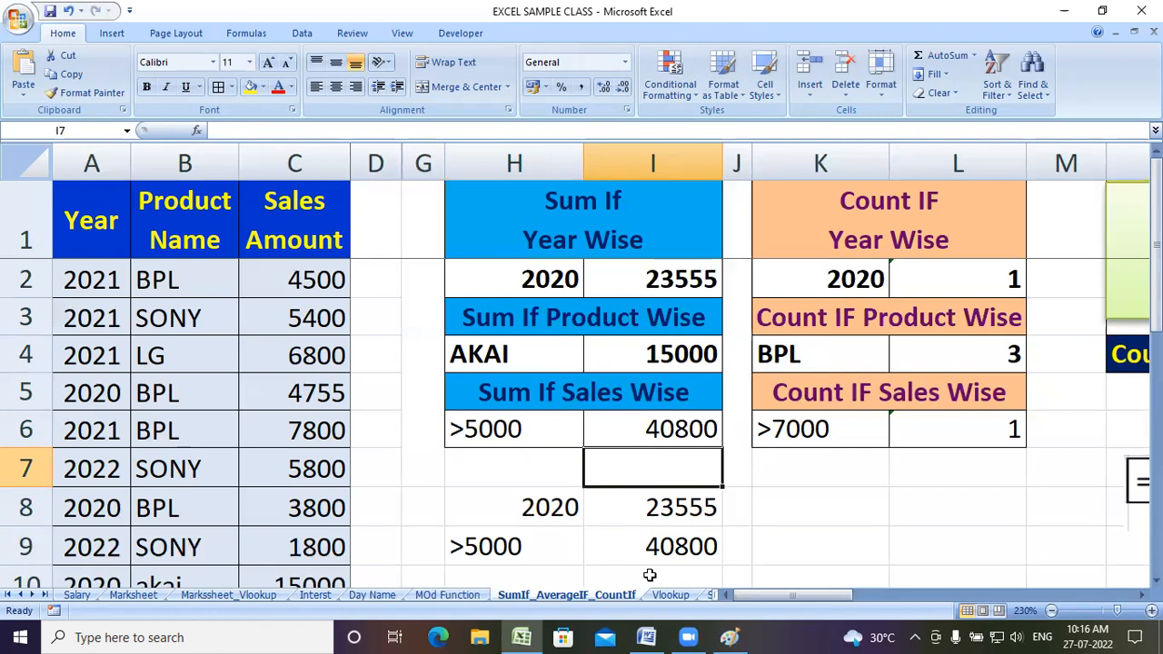
{"action": "left_click", "coordinate": [892, 407]}
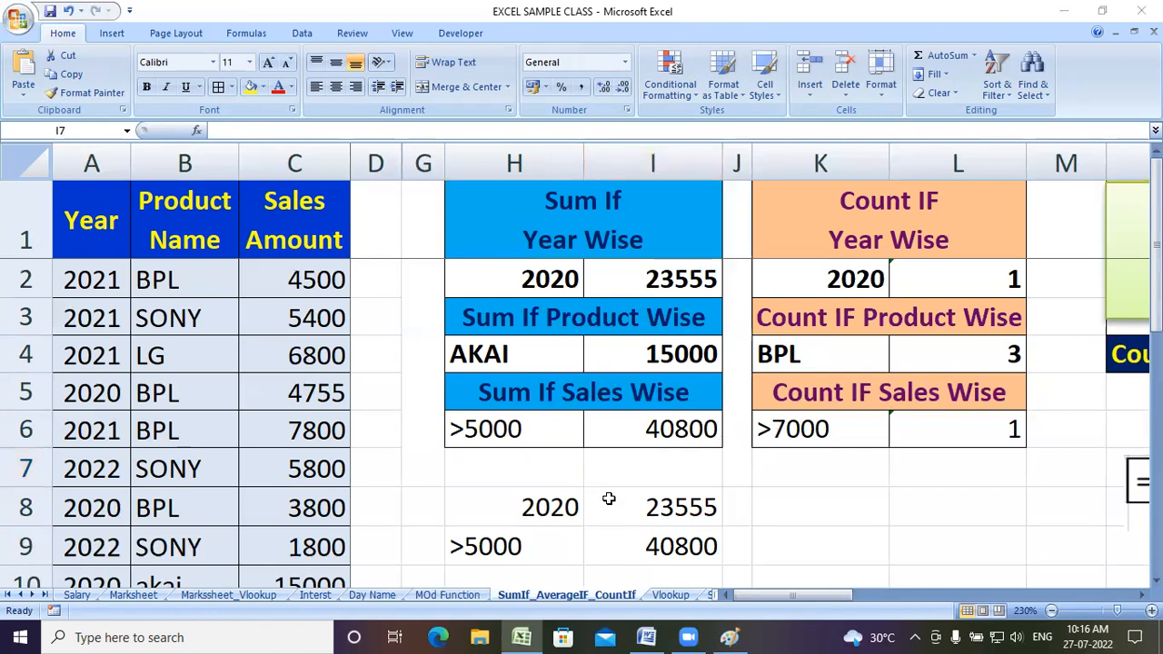
Step: Delete the Averageif() description box that covers the Sumifs and Countifs table
{"action": "left_click", "coordinate": [613, 570]}
{"action": "left_click_drag", "start_coordinate": [770, 590], "coordinate": [929, 600]}
{"action": "left_click", "coordinate": [912, 307]}
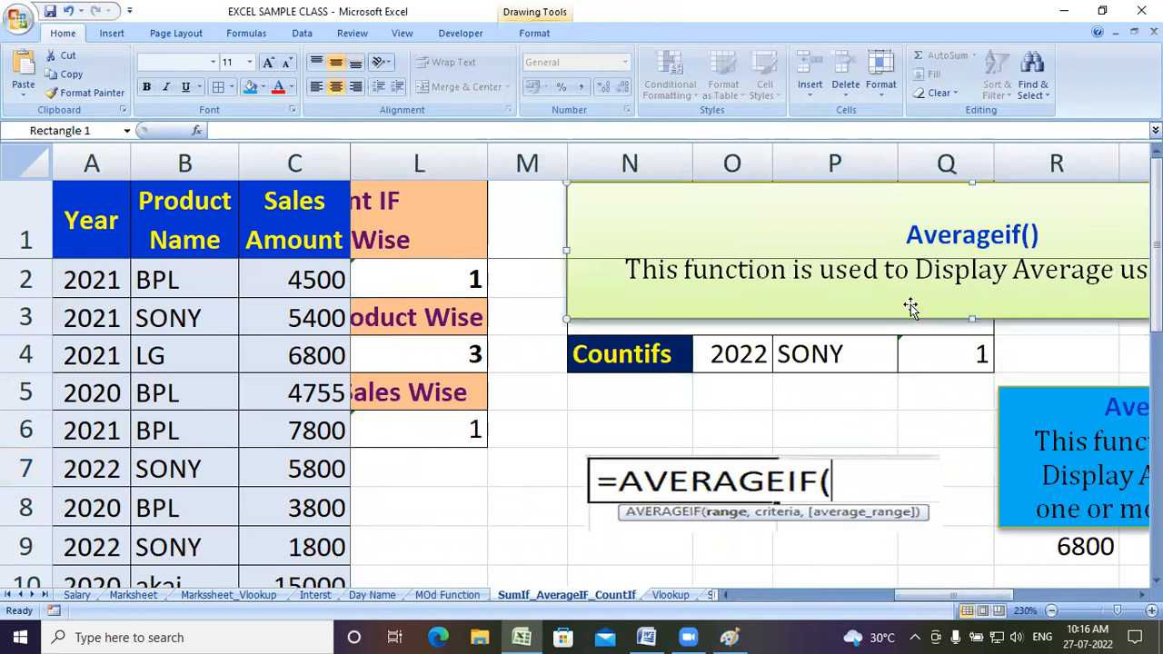
{"action": "key", "text": "Delete"}
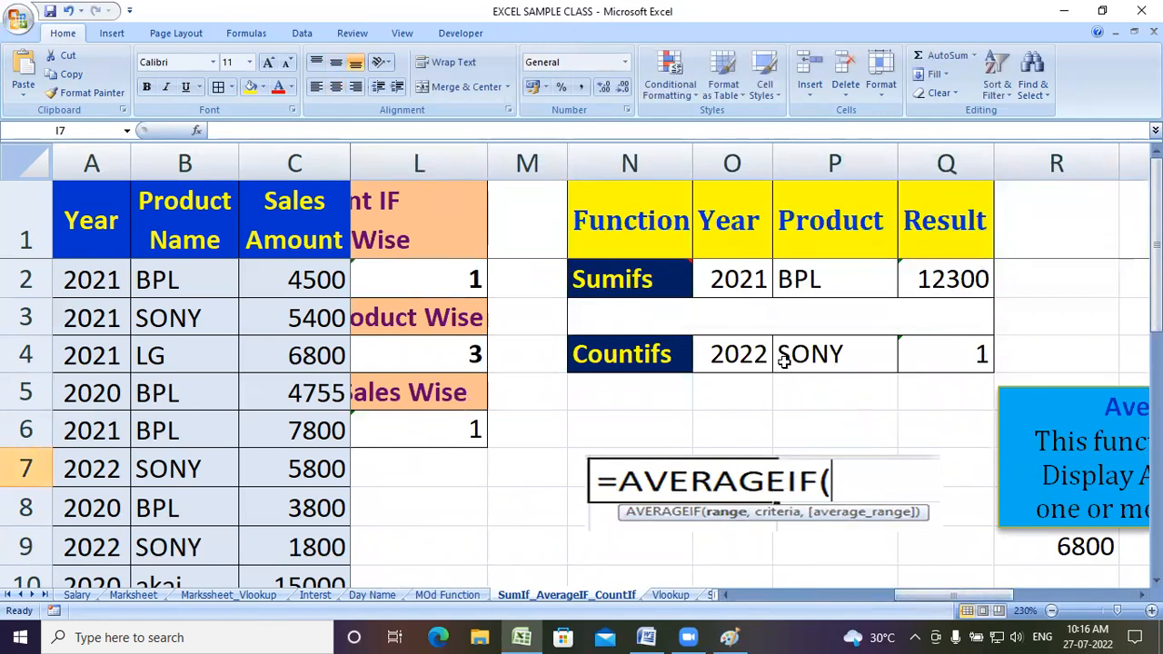
Step: Extend the ranges of the SUMIFS formula in Q2 to C2:C10, A2:A10 and B2:B10
{"action": "left_click", "coordinate": [752, 284]}
{"action": "left_click", "coordinate": [841, 282]}
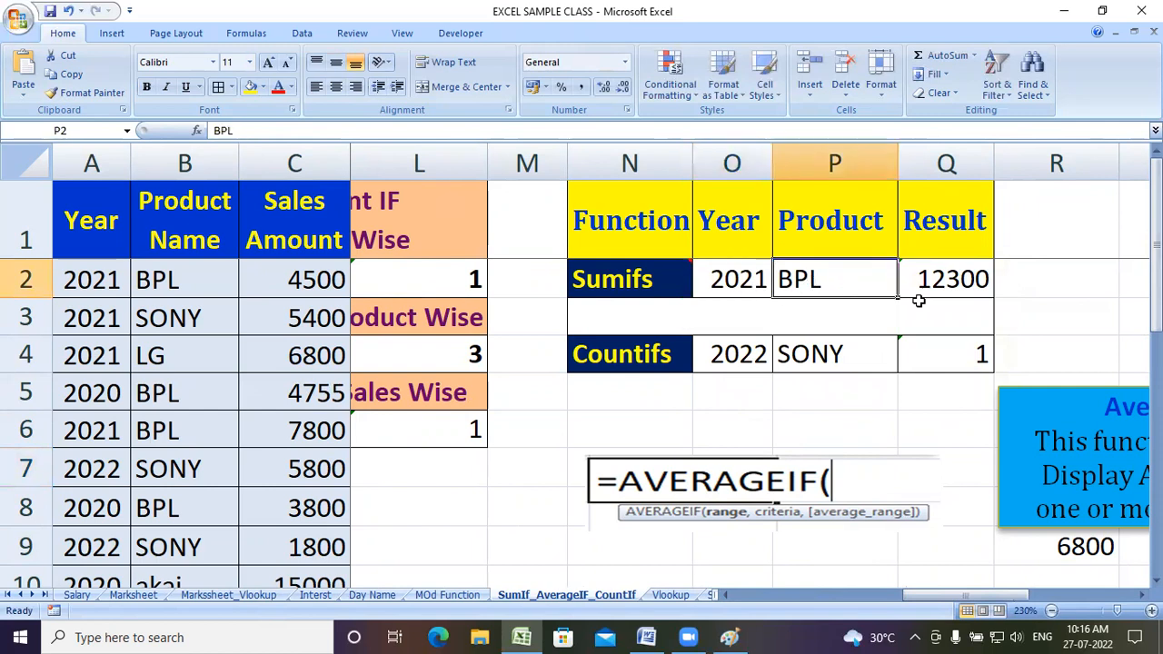
{"action": "left_click", "coordinate": [949, 284]}
{"action": "double_click", "coordinate": [953, 281]}
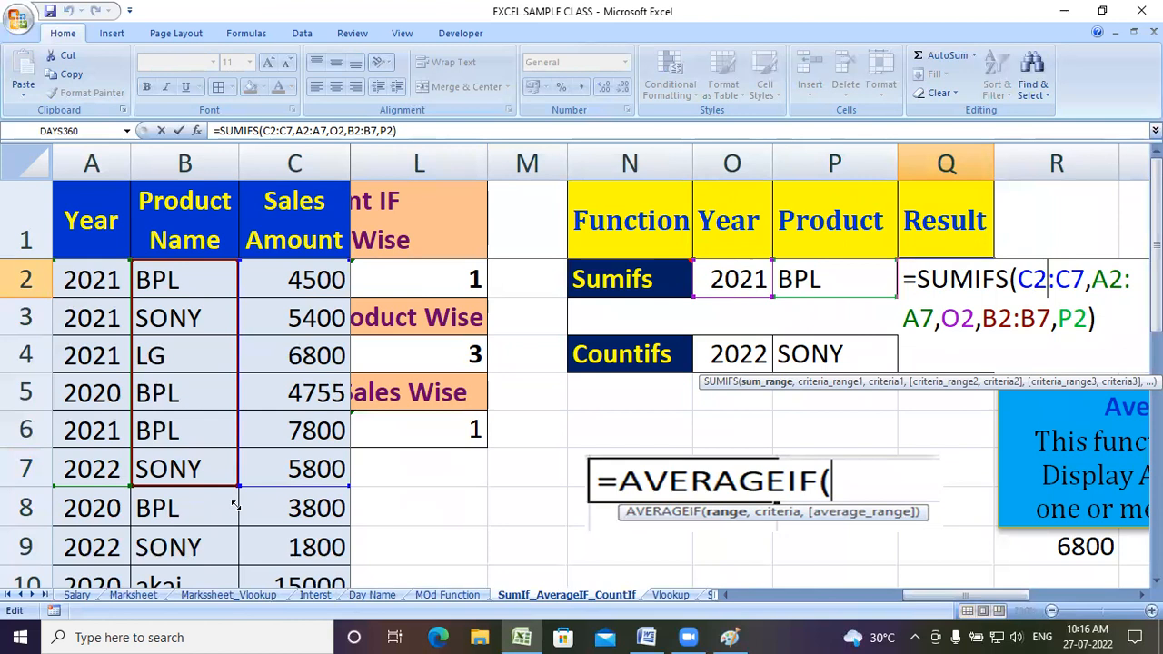
{"action": "left_click_drag", "start_coordinate": [234, 505], "coordinate": [236, 459]}
{"action": "left_click_drag", "start_coordinate": [347, 337], "coordinate": [341, 449]}
{"action": "scroll", "coordinate": [136, 441], "scroll_direction": "up", "scroll_amount": 2}
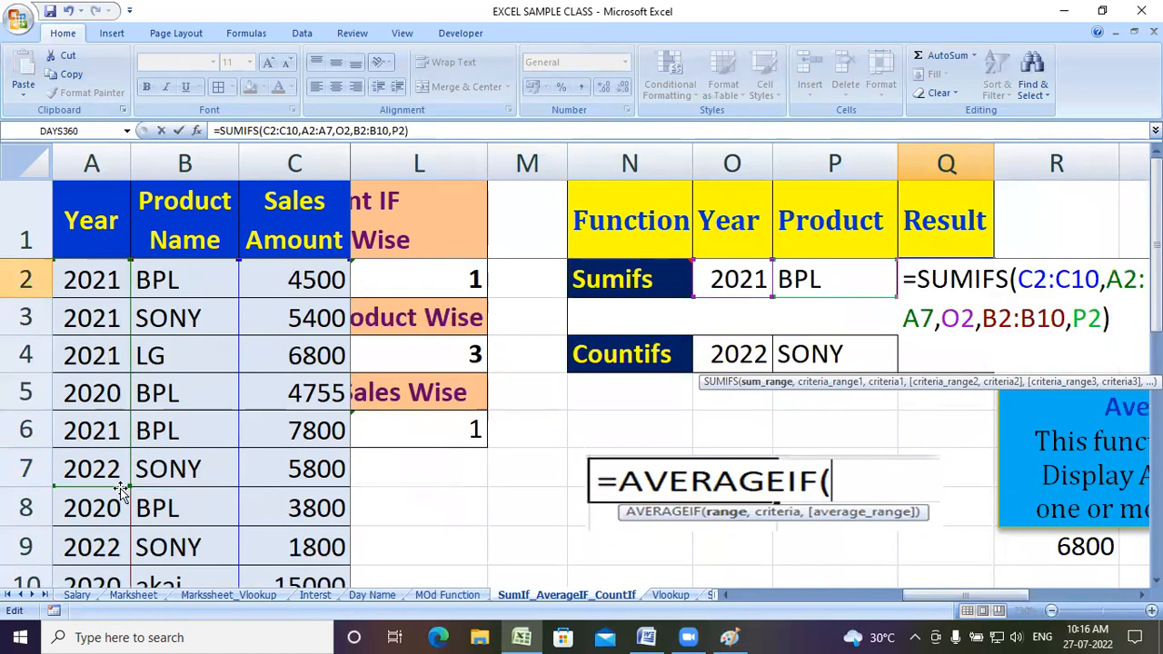
{"action": "mouse_move", "coordinate": [130, 486]}
{"action": "left_mouse_down"}
{"action": "mouse_move", "coordinate": [130, 550]}
{"action": "mouse_move", "coordinate": [134, 495]}
{"action": "left_mouse_up"}
{"action": "scroll", "coordinate": [516, 497], "scroll_direction": "up", "scroll_amount": 1}
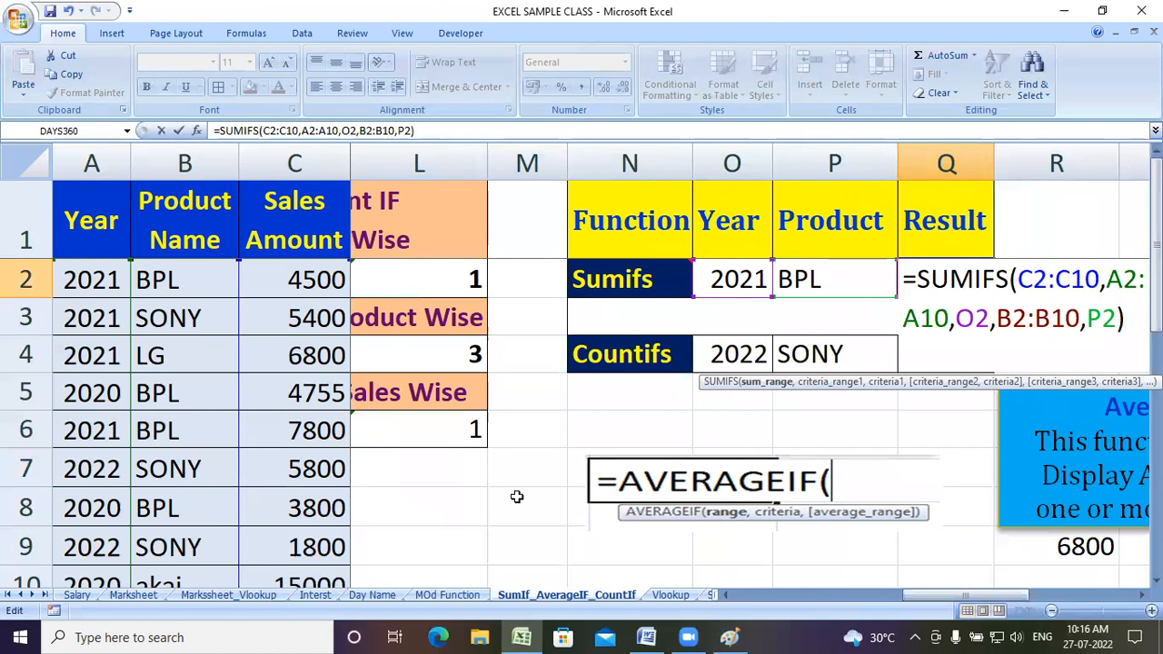
{"action": "key", "text": "Return"}
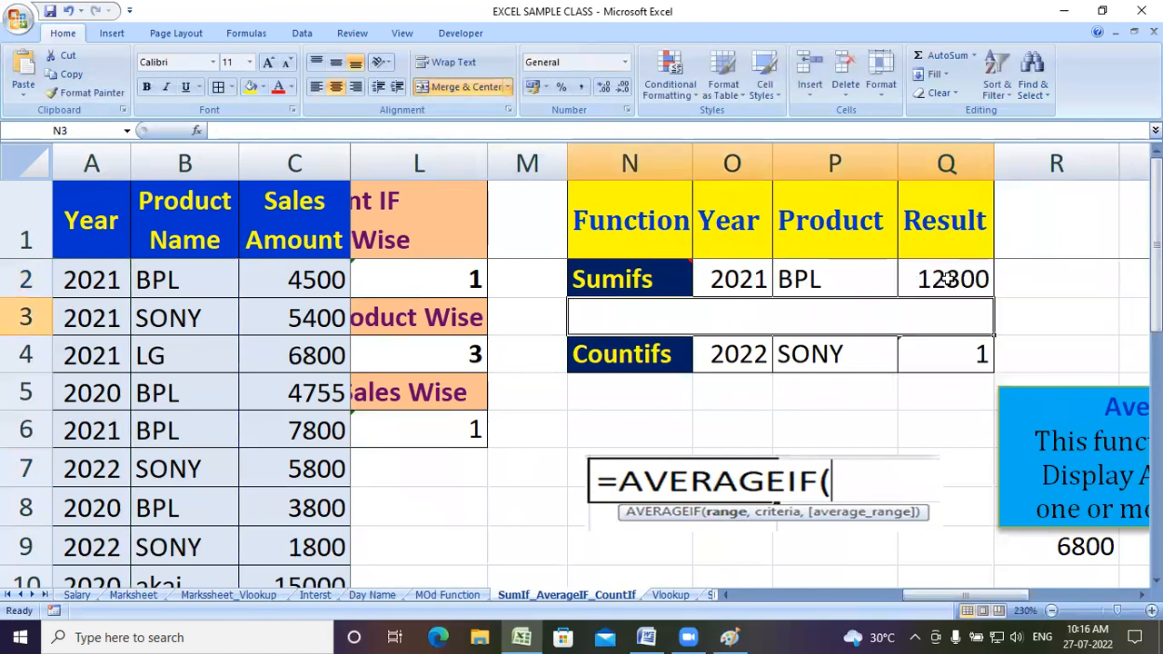
Step: Examine the Sumifs criteria cells O2 and P2, and each sum range, criteria range and criterion argument of the formula in Q2
{"action": "scroll", "coordinate": [966, 577], "scroll_direction": "right", "scroll_amount": 2}
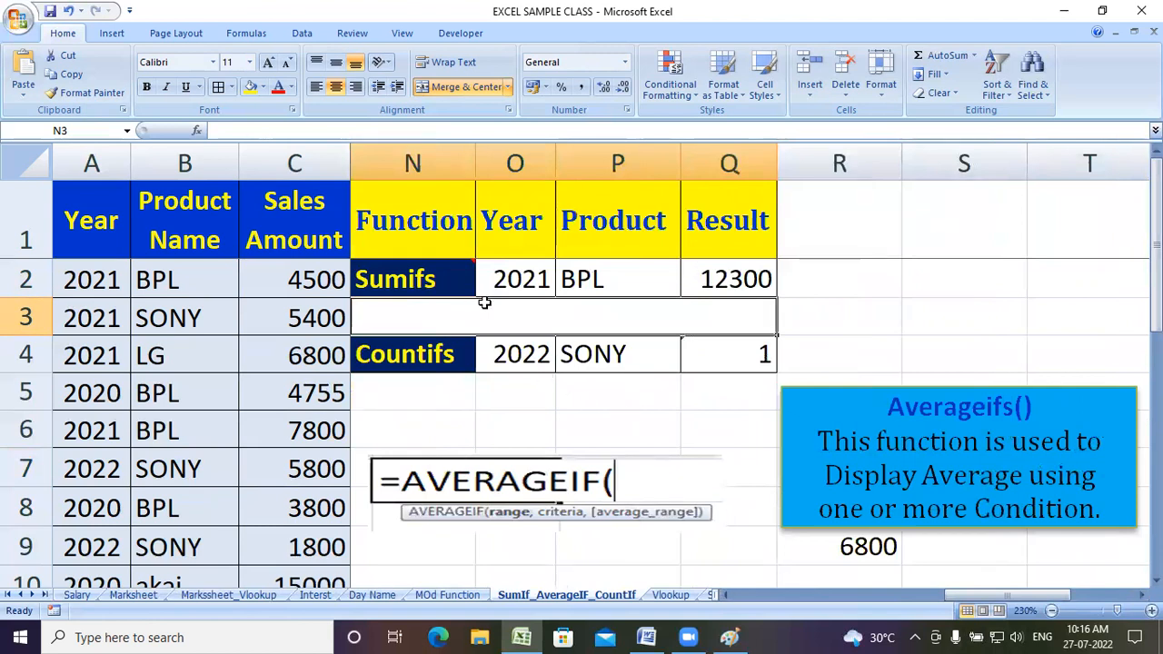
{"action": "left_click", "coordinate": [541, 283]}
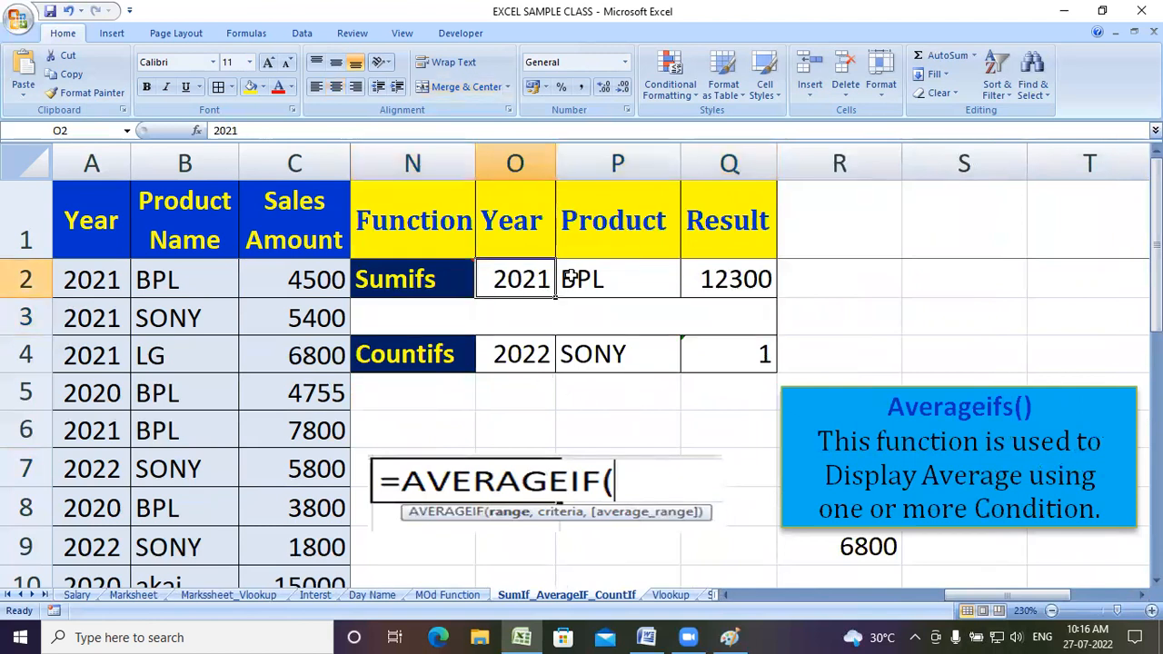
{"action": "left_click", "coordinate": [586, 280]}
{"action": "left_click", "coordinate": [724, 282]}
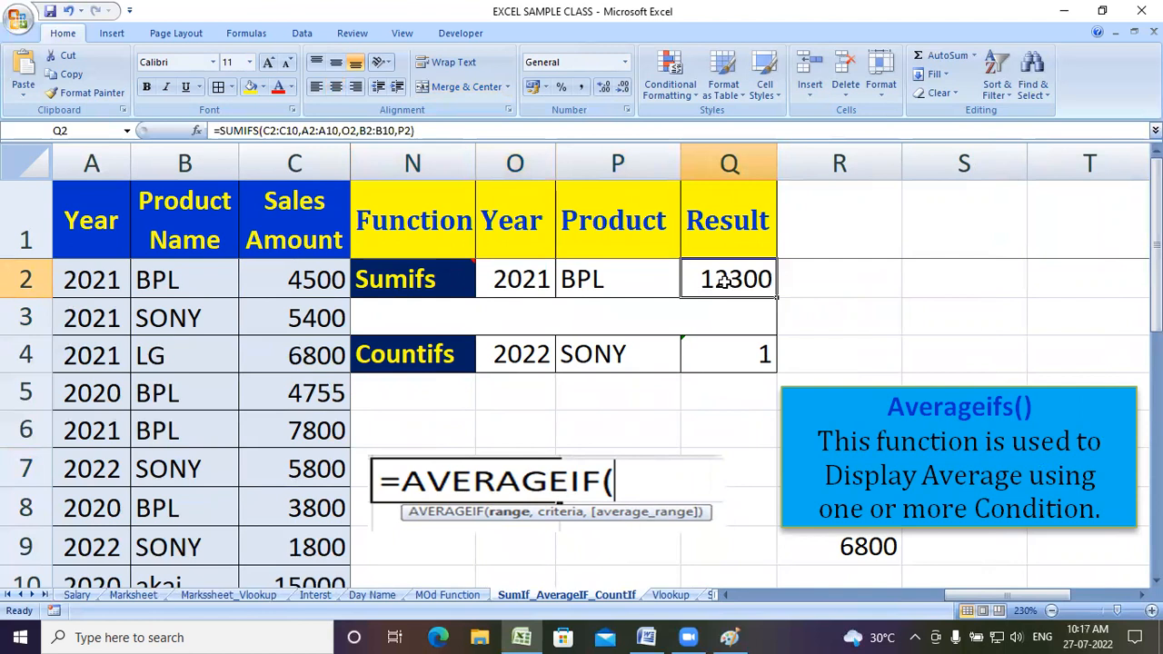
{"action": "left_click", "coordinate": [445, 238]}
{"action": "mouse_move", "coordinate": [406, 278]}
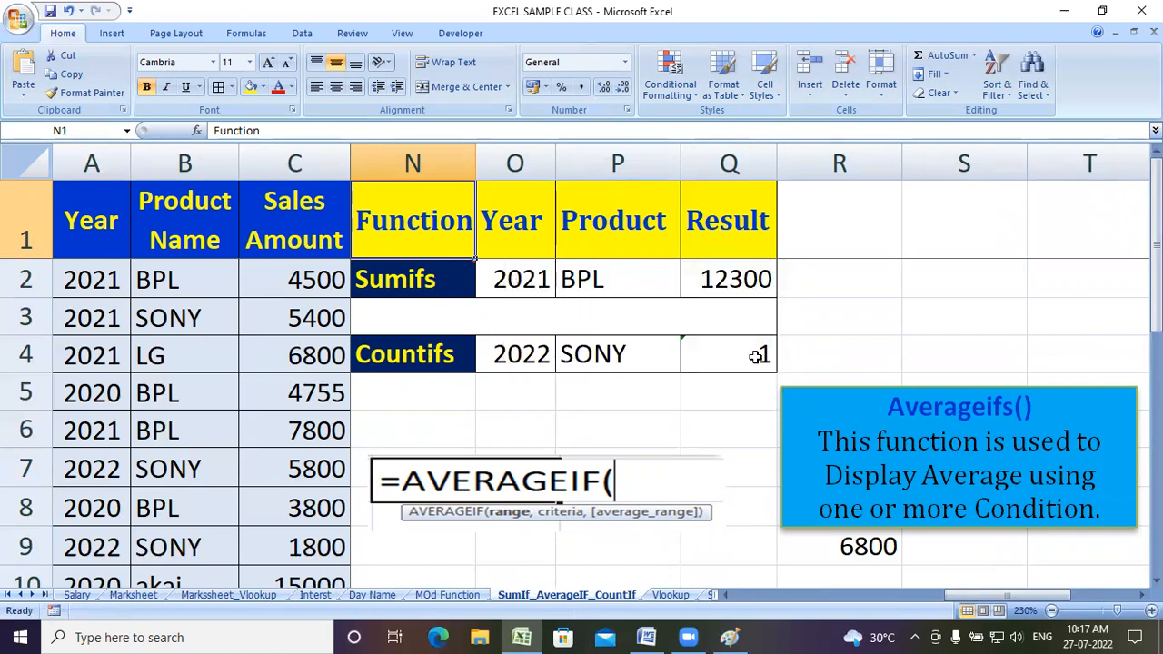
{"action": "left_click", "coordinate": [723, 281]}
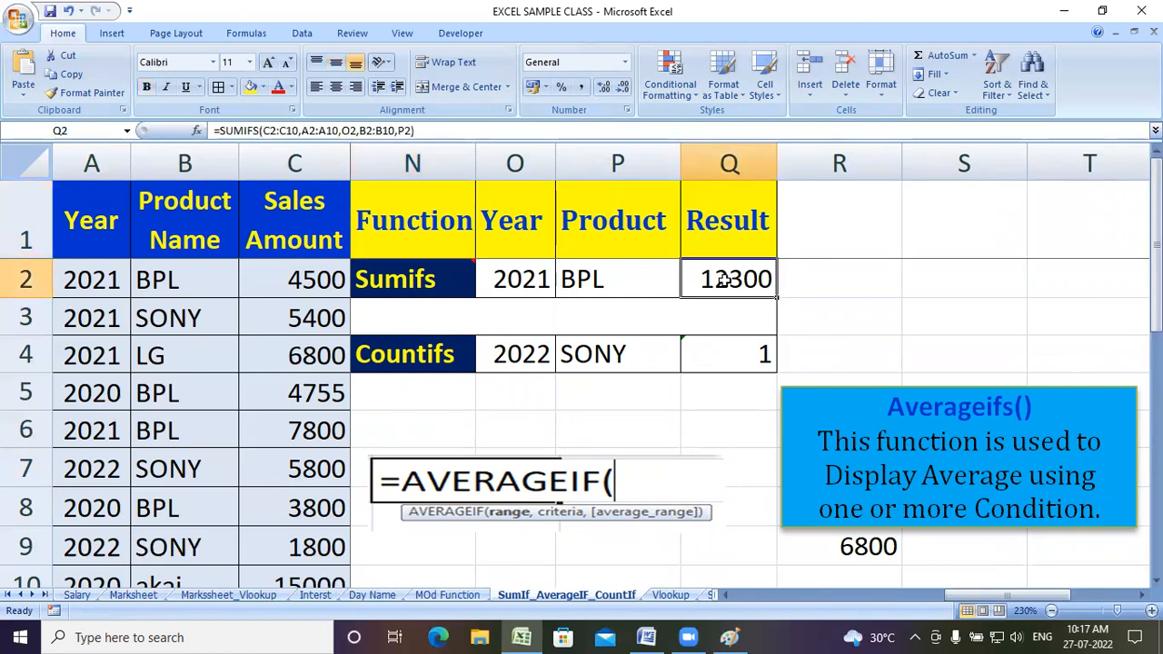
{"action": "double_click", "coordinate": [723, 281]}
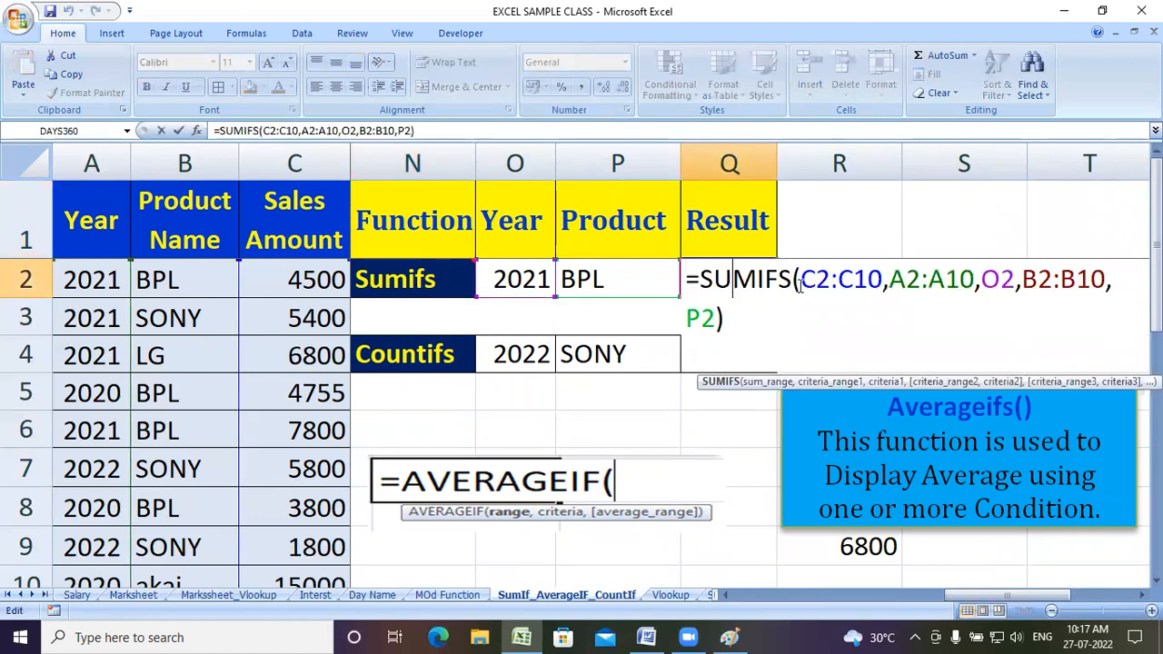
{"action": "left_click_drag", "start_coordinate": [802, 280], "coordinate": [877, 280]}
{"action": "left_click", "coordinate": [832, 282]}
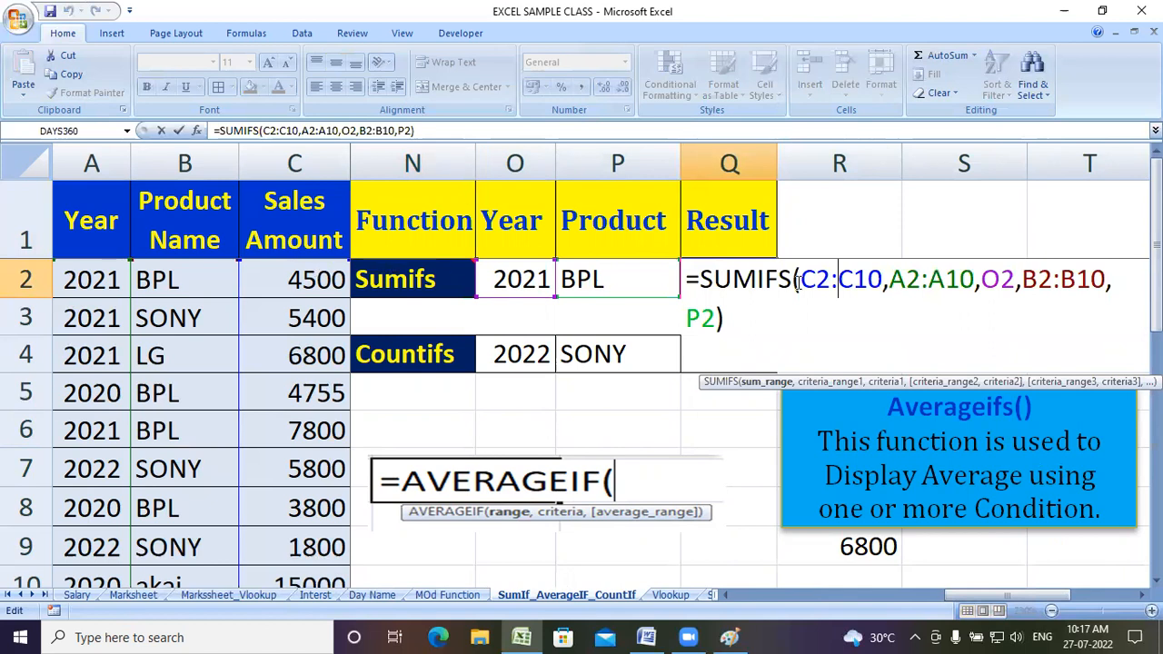
{"action": "left_click", "coordinate": [904, 279]}
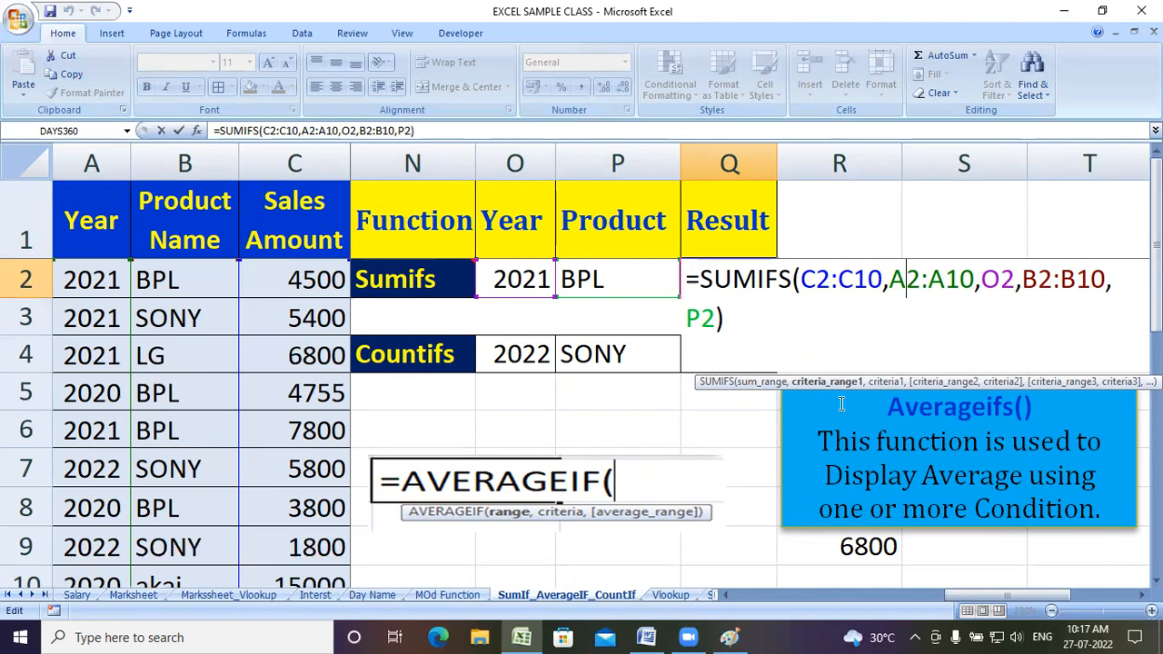
{"action": "left_click", "coordinate": [992, 280]}
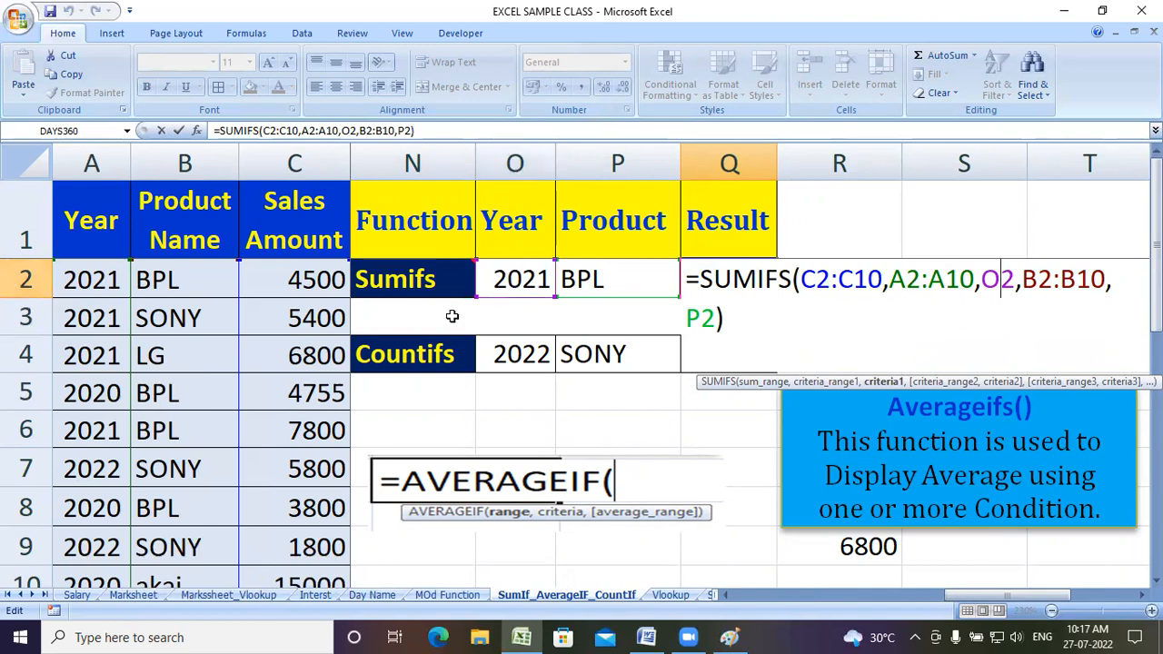
{"action": "left_click", "coordinate": [1050, 278]}
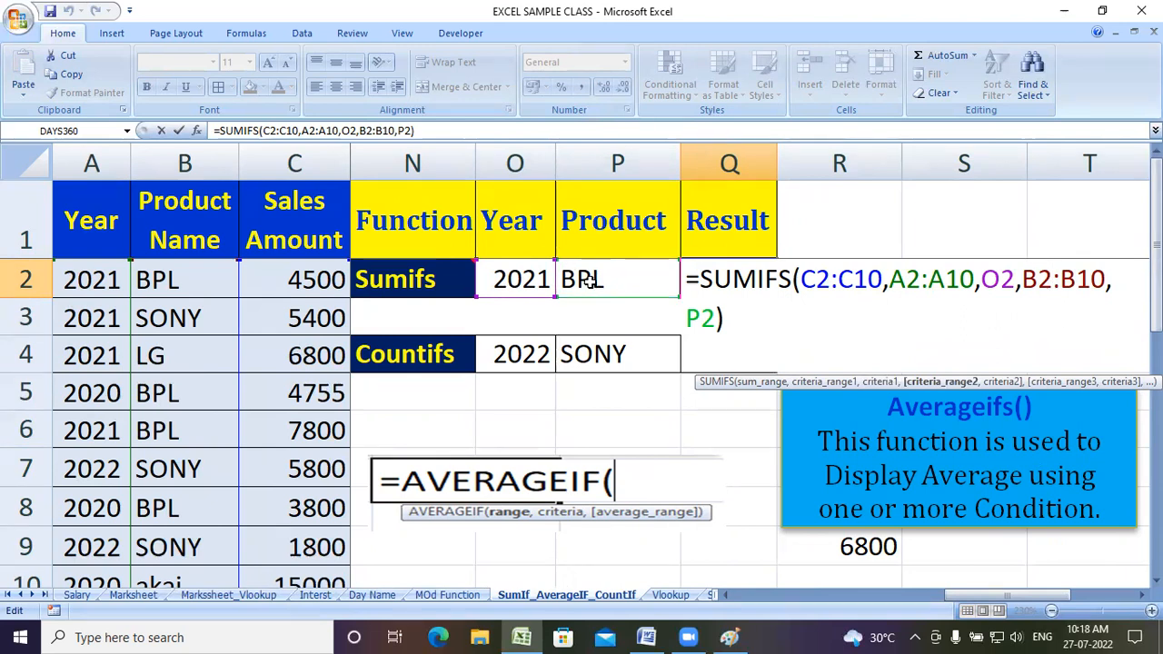
{"action": "left_click_drag", "start_coordinate": [1023, 280], "coordinate": [1092, 280]}
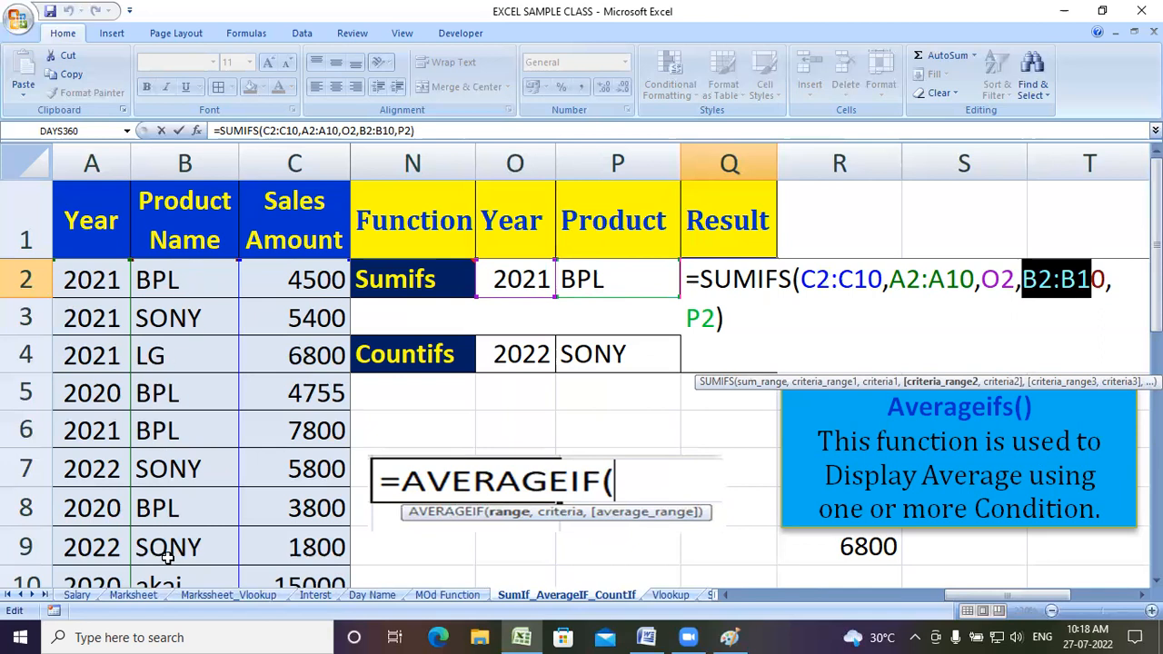
{"action": "left_click", "coordinate": [1077, 280]}
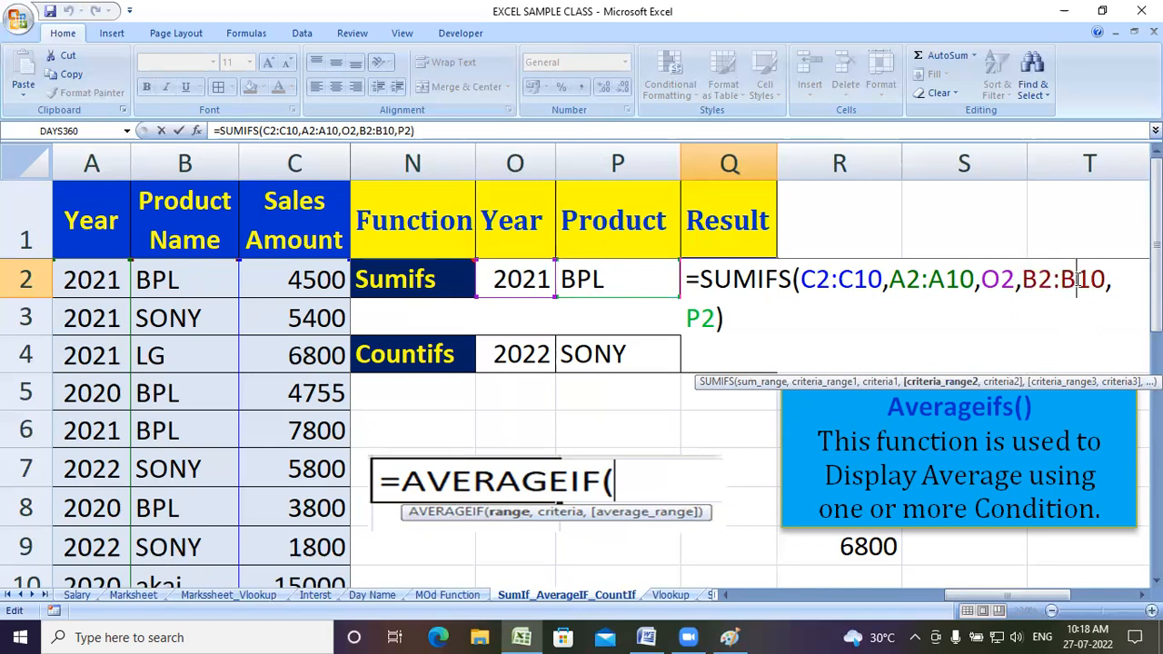
{"action": "left_click", "coordinate": [701, 318]}
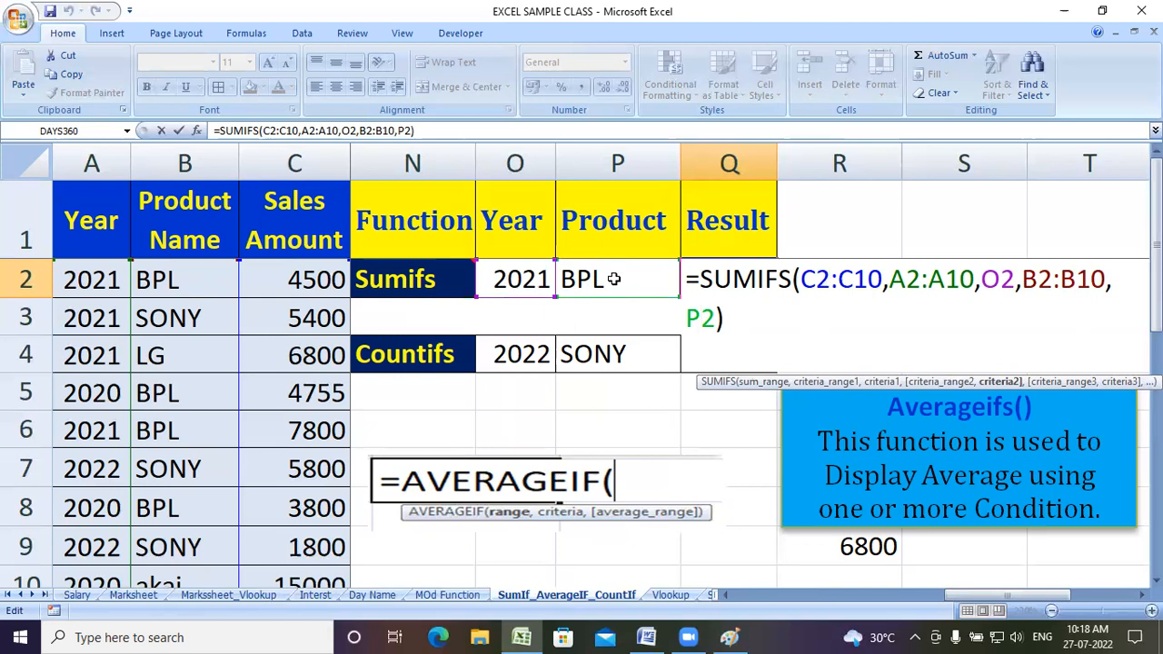
{"action": "key", "text": "Return"}
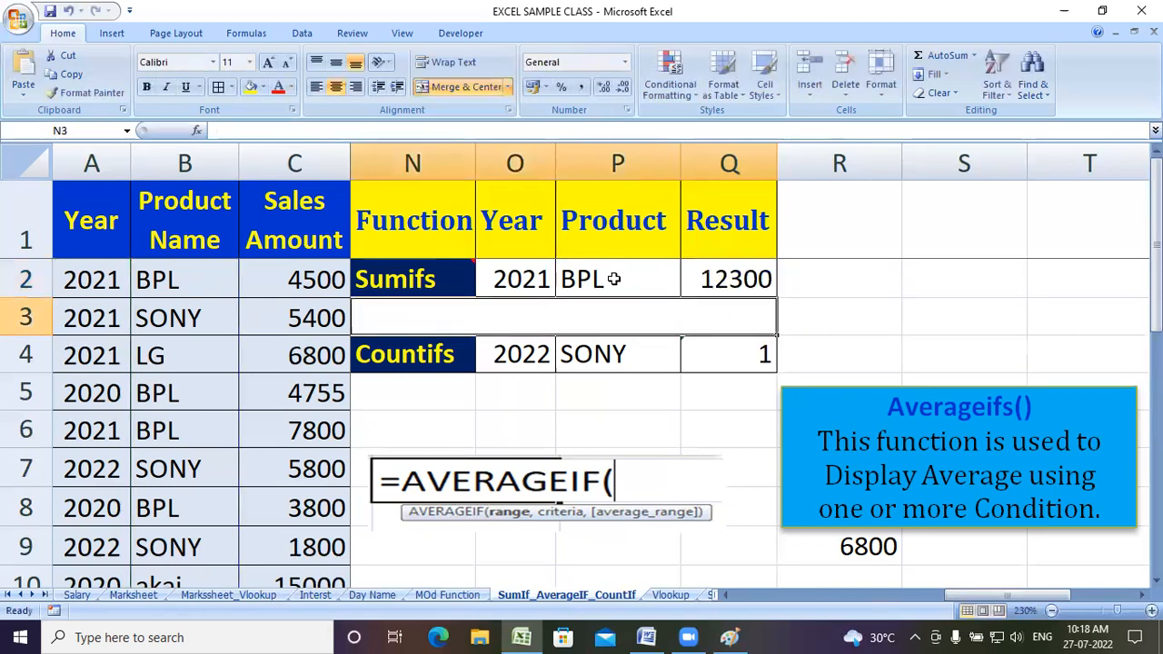
Step: Set the Sumifs criteria to year 2020 in O2 and product AKAI in P2
{"action": "left_click", "coordinate": [519, 281]}
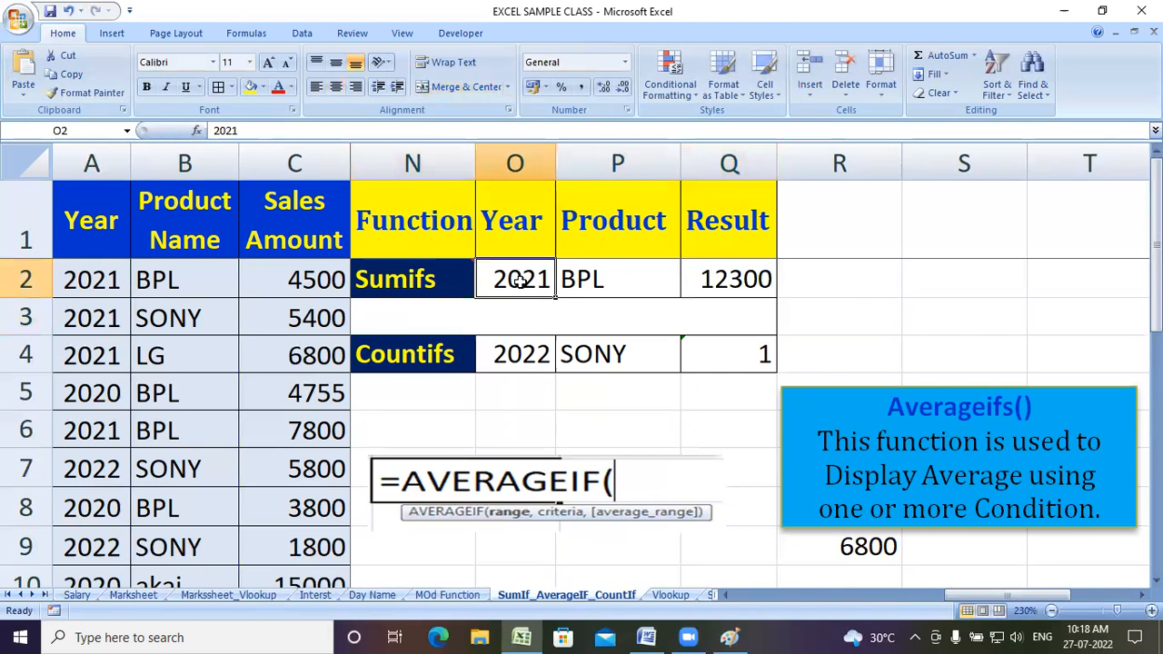
{"action": "type", "text": "2020"}
{"action": "key", "text": "Return"}
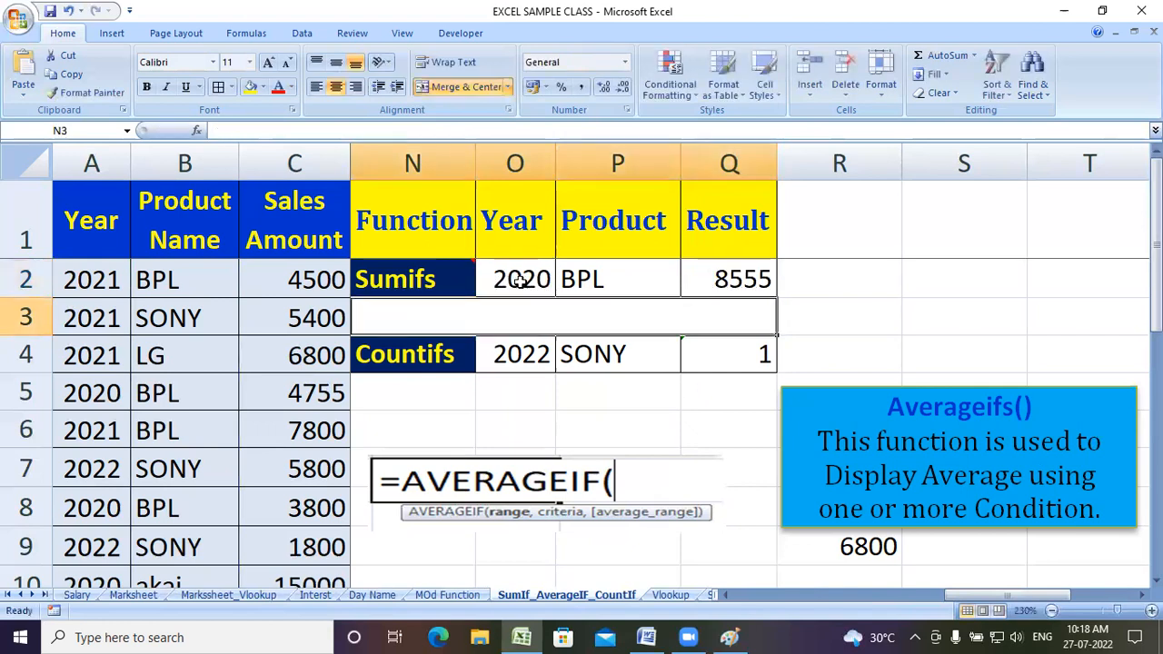
{"action": "left_click", "coordinate": [519, 282]}
{"action": "key", "text": "Tab"}
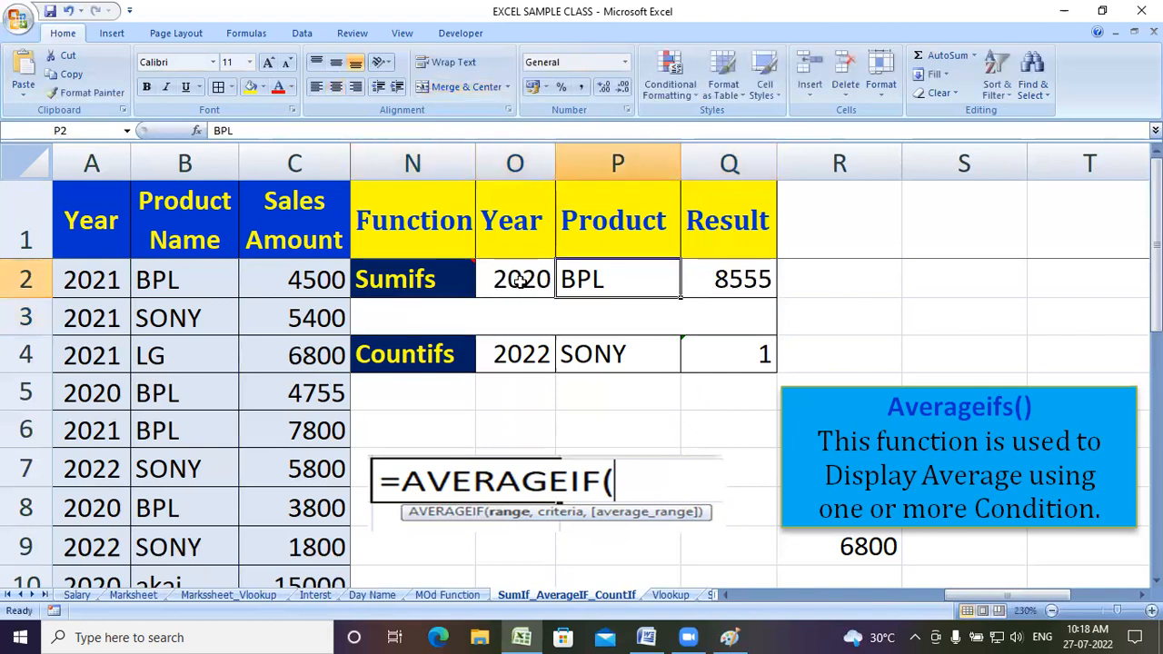
{"action": "type", "text": "AKAI"}
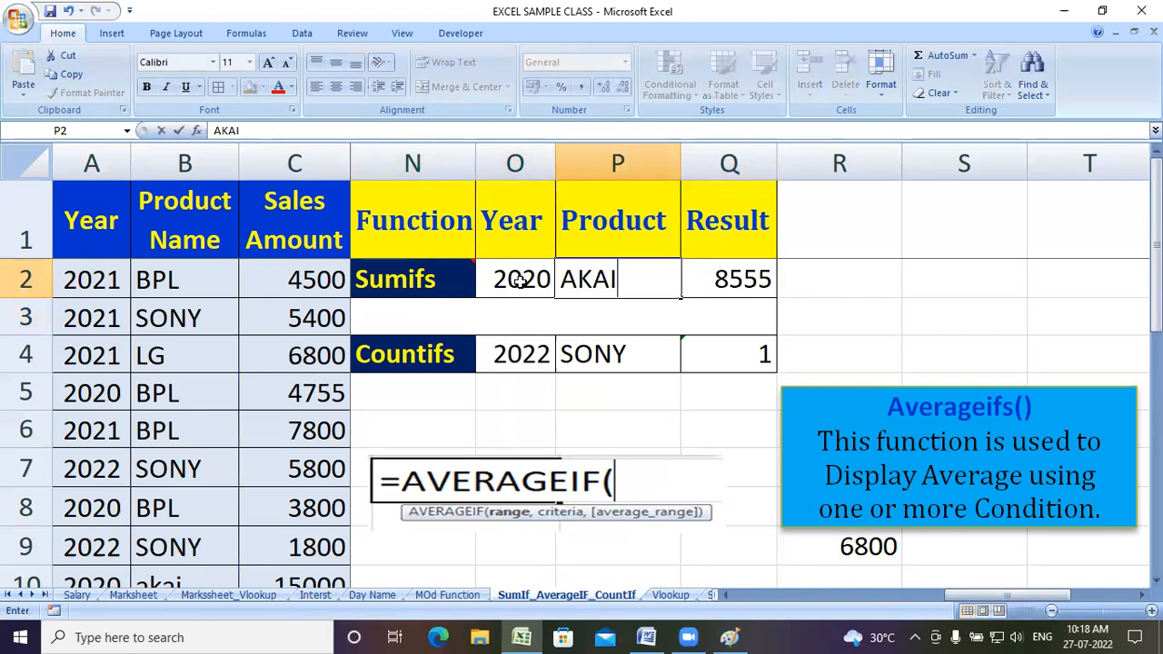
{"action": "key", "text": "Tab"}
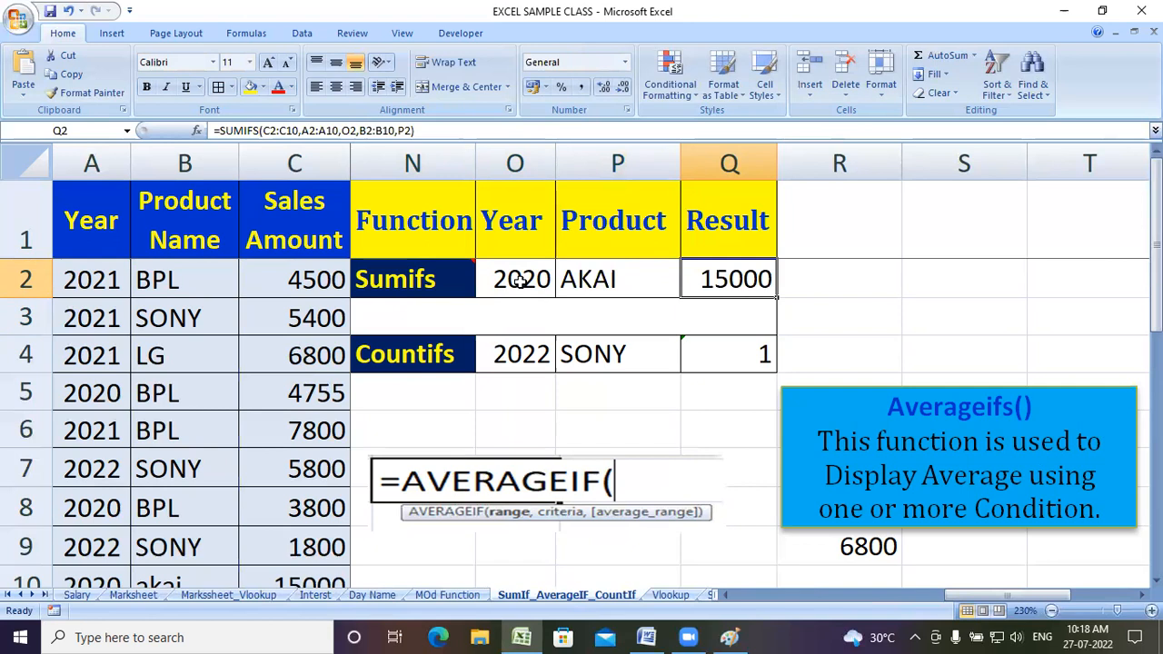
Step: Set the Sumifs year criterion in O2 to 2021
{"action": "left_click", "coordinate": [519, 282]}
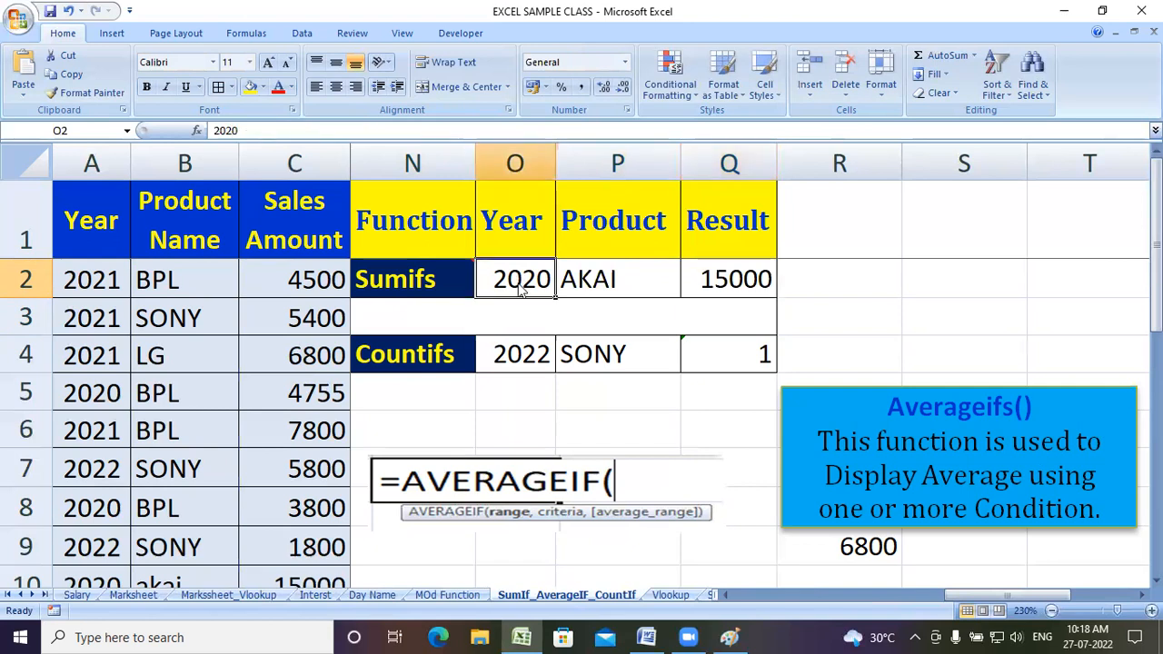
{"action": "key", "text": "F2"}
{"action": "key", "text": "BackSpace"}
{"action": "type", "text": "1"}
{"action": "key", "text": "Return"}
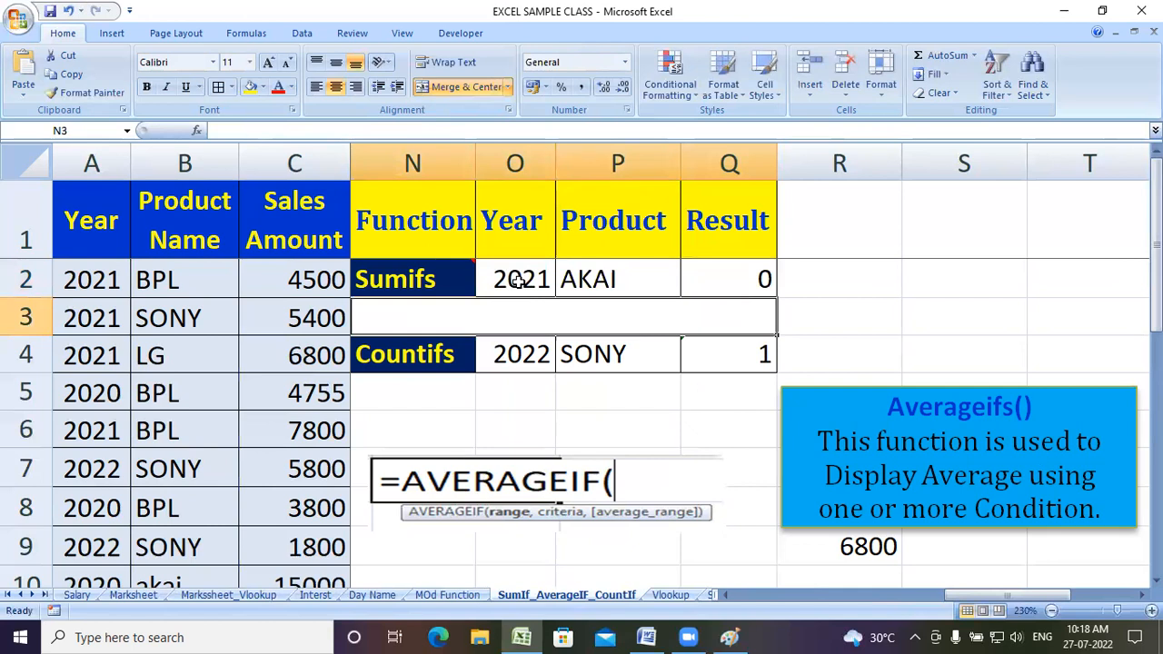
Step: Set the Sumifs criteria to year 2022 in O2 and product SONY in P2
{"action": "left_click", "coordinate": [517, 281]}
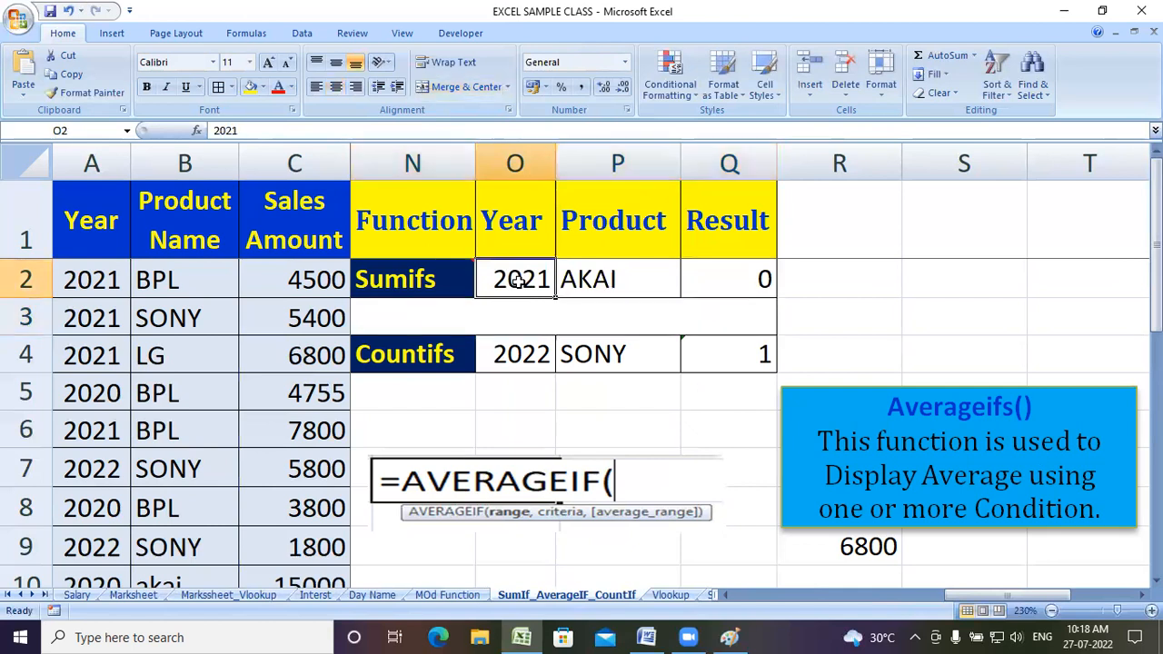
{"action": "type", "text": "202"}
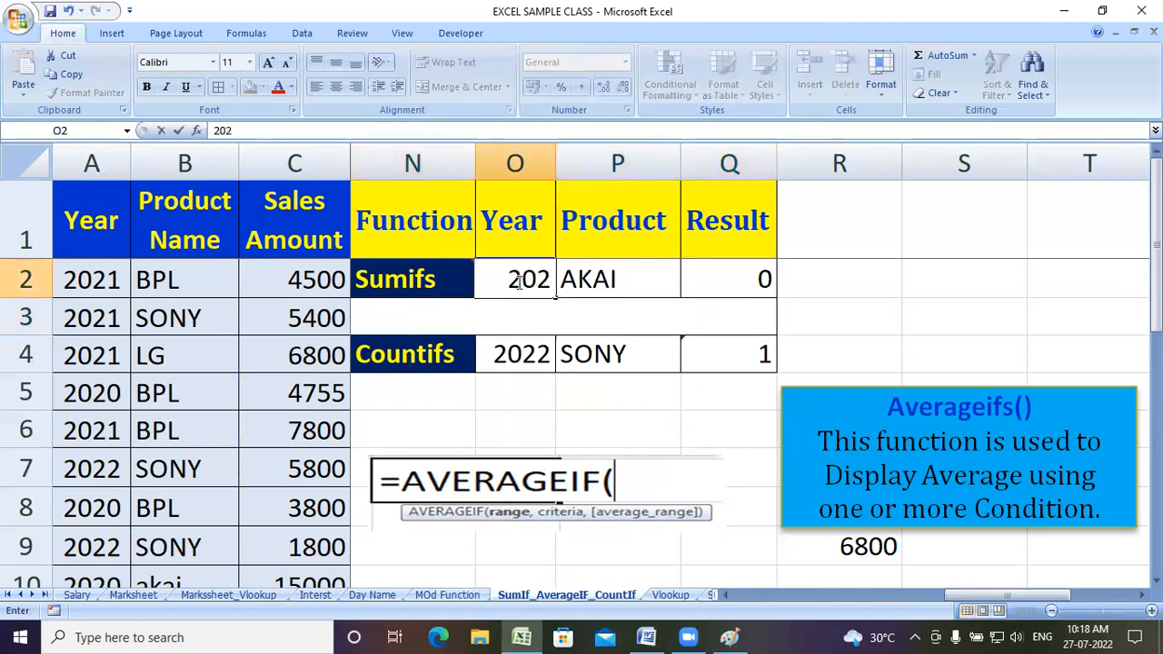
{"action": "type", "text": "2"}
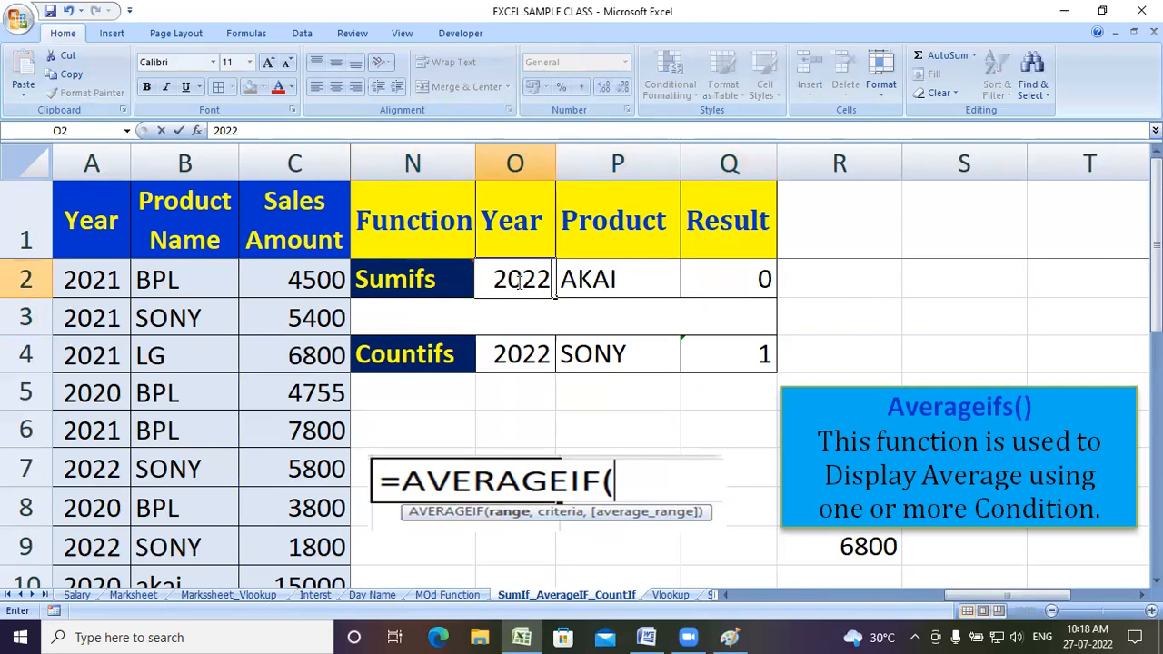
{"action": "key", "text": "Tab"}
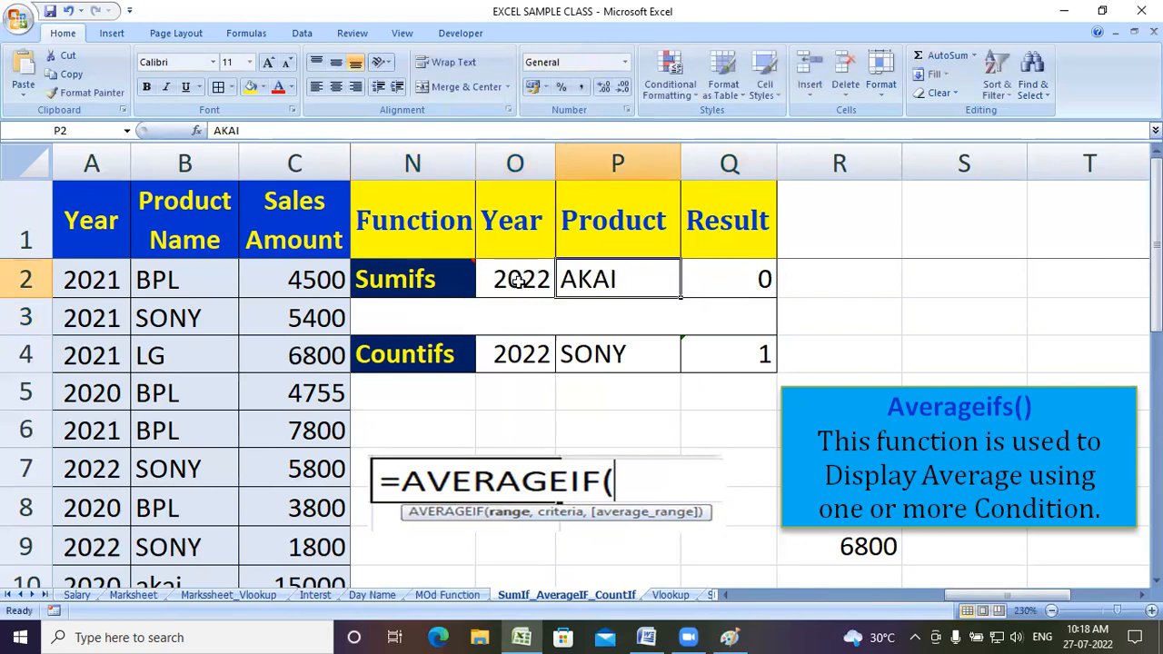
{"action": "type", "text": "SONY"}
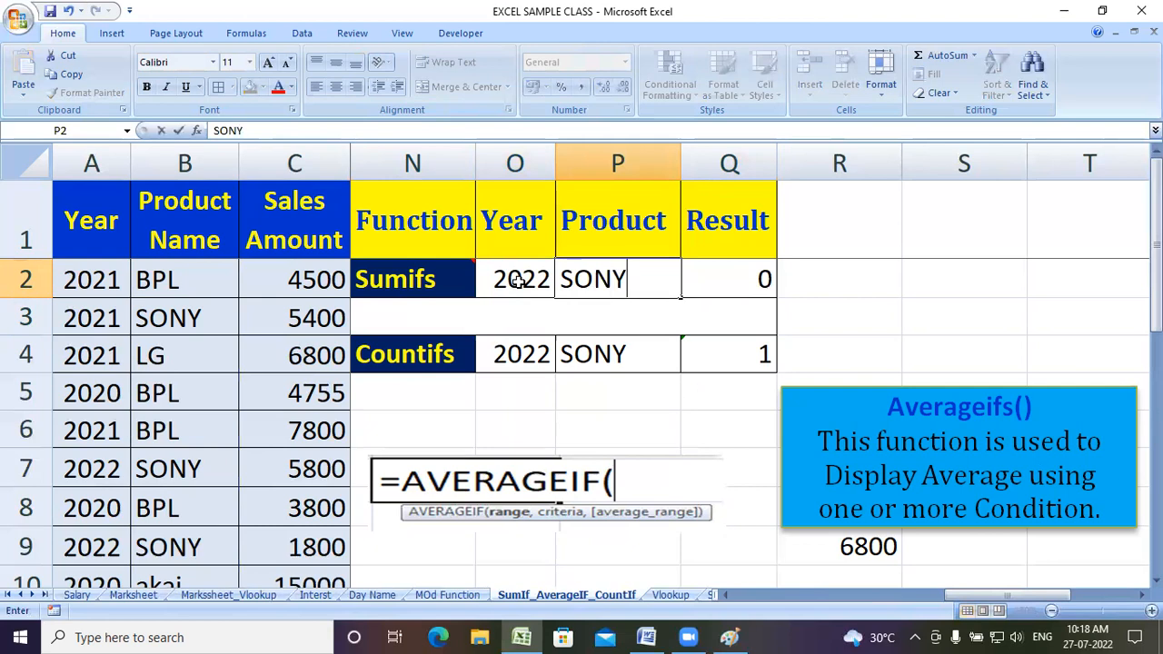
{"action": "key", "text": "Return"}
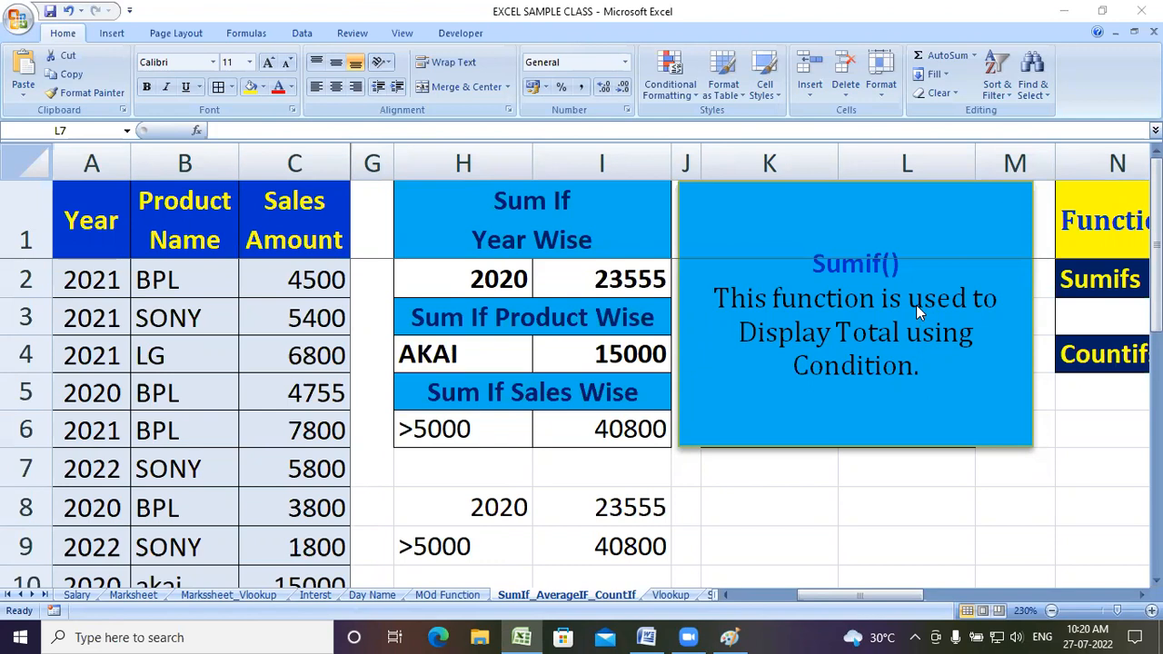
{"action": "key", "text": "Escape"}
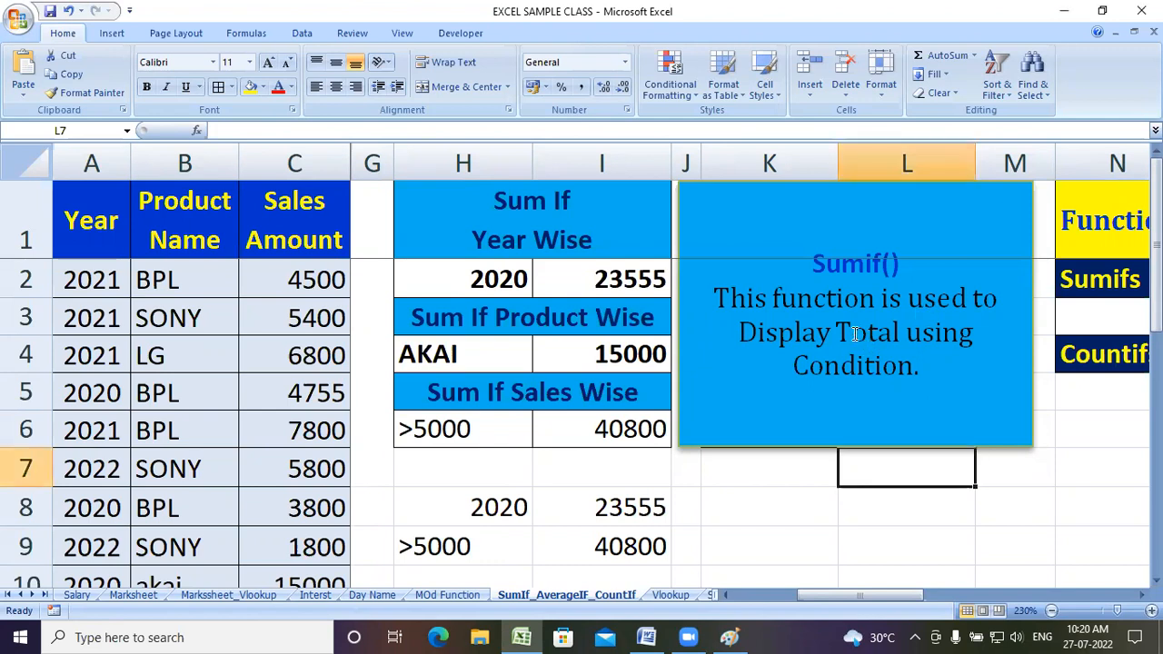
Step: Review the Sumif() and Sumifs() description boxes and the Countifs row of the function table
{"action": "left_click_drag", "start_coordinate": [837, 332], "coordinate": [903, 332]}
{"action": "left_click", "coordinate": [870, 371]}
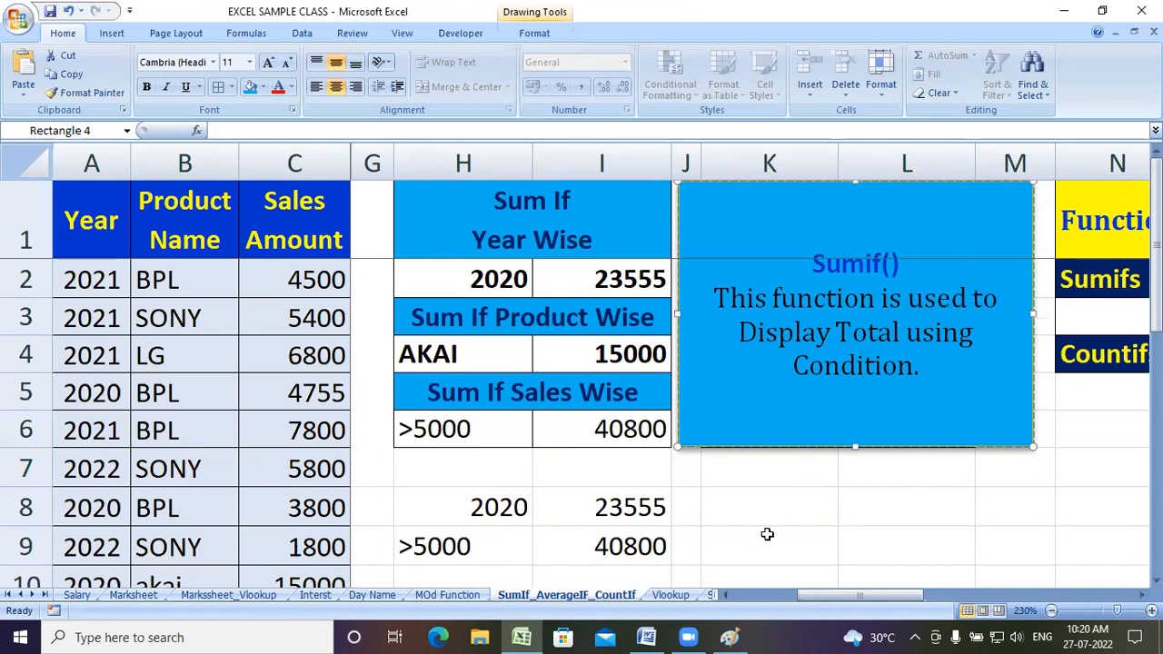
{"action": "left_click_drag", "start_coordinate": [818, 590], "coordinate": [971, 589]}
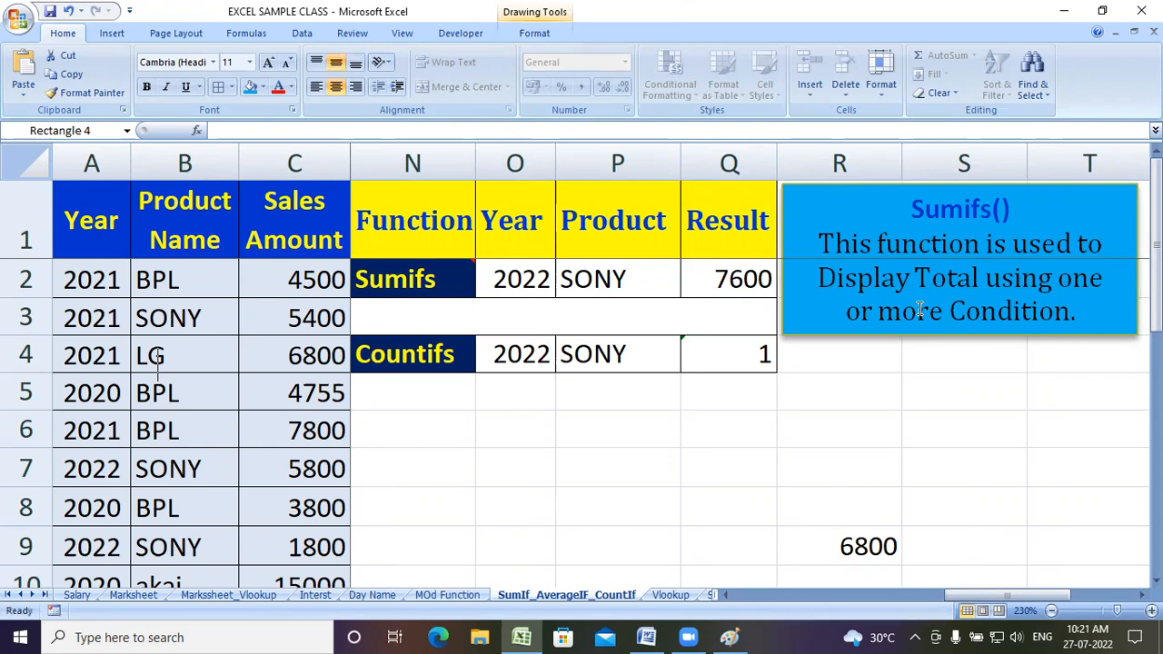
{"action": "left_click", "coordinate": [401, 357]}
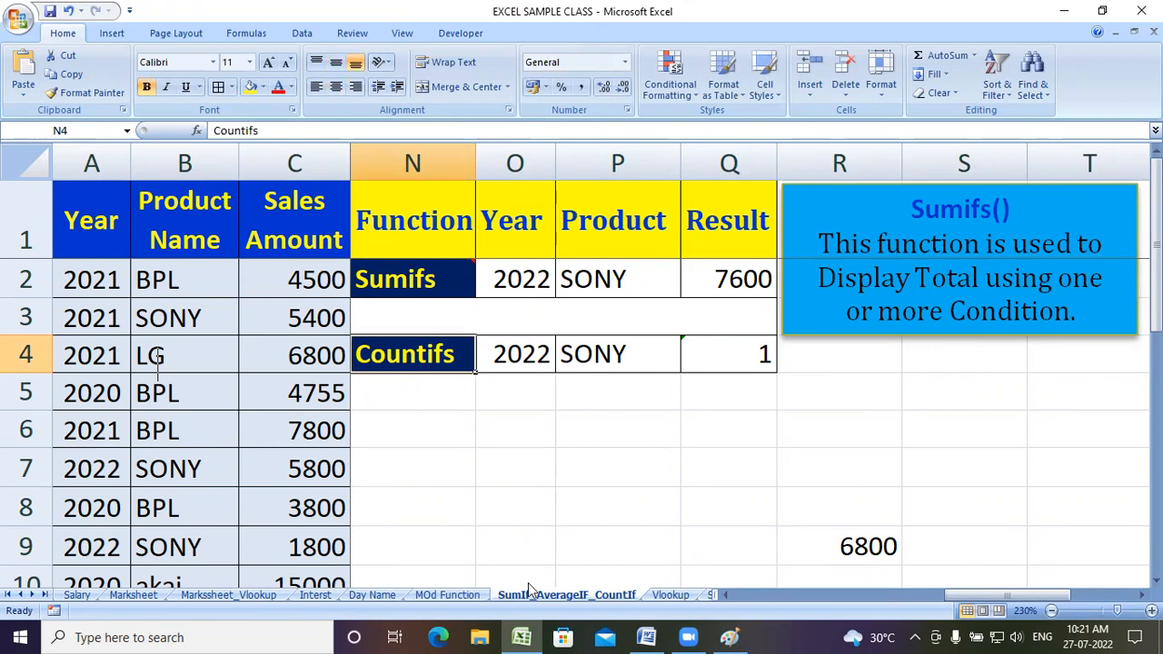
{"action": "key", "text": "alt+Tab"}
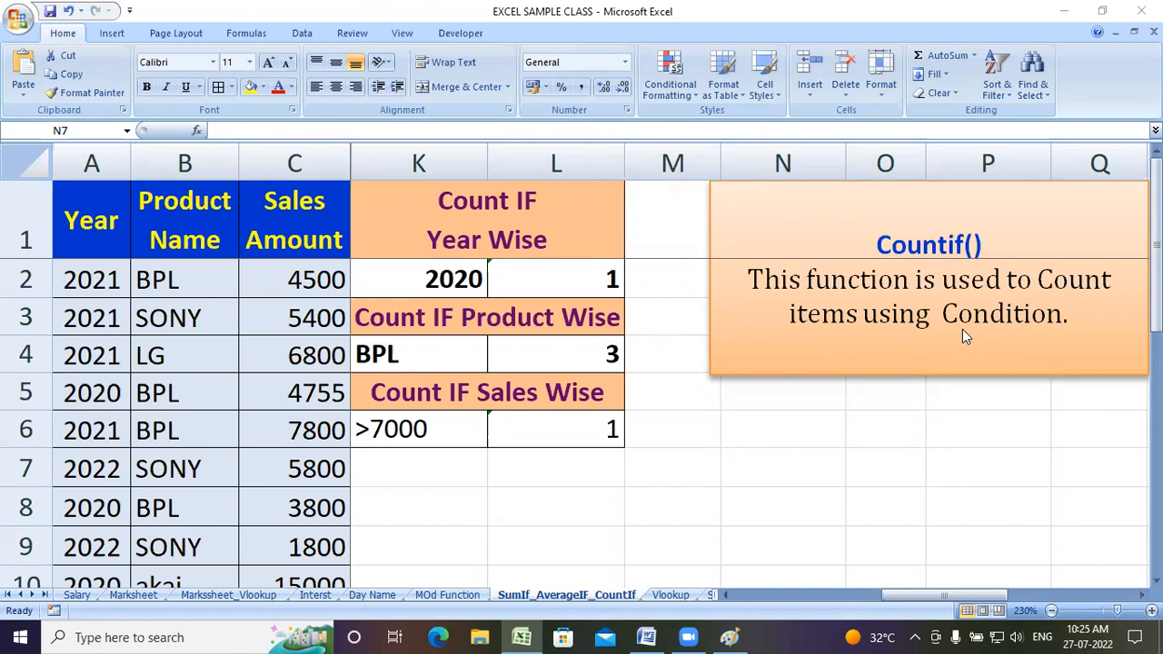
Step: Examine the Count IF year, product and sales criteria in column K and the year and product COUNTIF formulas in L2 and L4
{"action": "left_click", "coordinate": [456, 277]}
{"action": "left_click", "coordinate": [596, 278]}
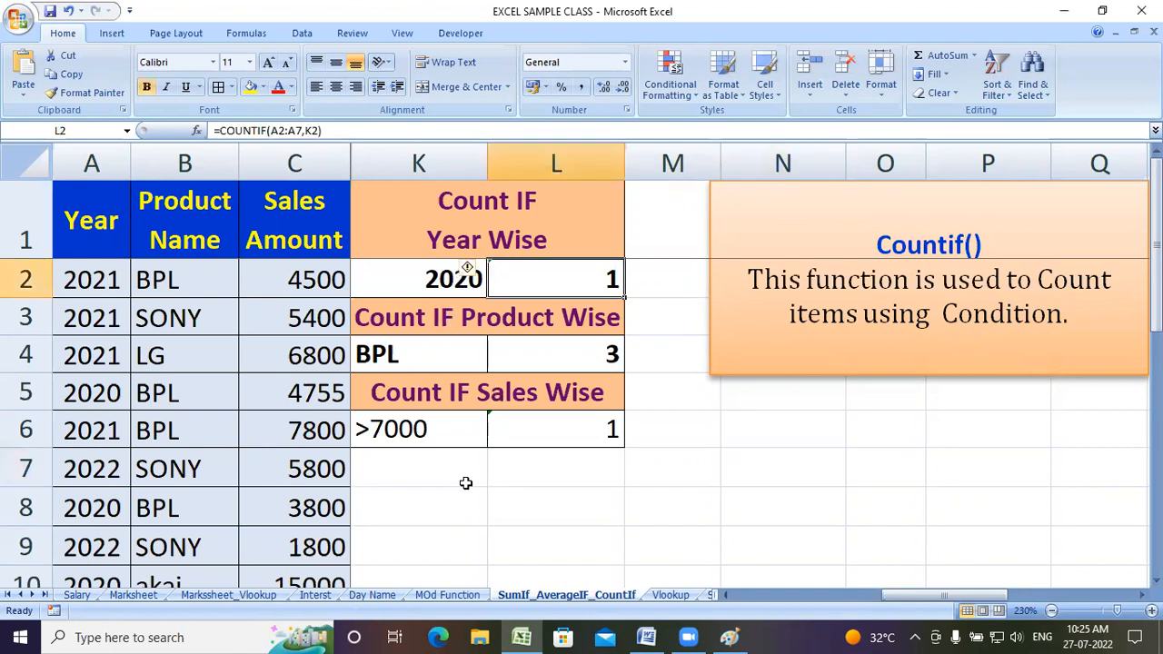
{"action": "left_click", "coordinate": [459, 273]}
{"action": "left_click", "coordinate": [537, 277]}
{"action": "left_click", "coordinate": [391, 362]}
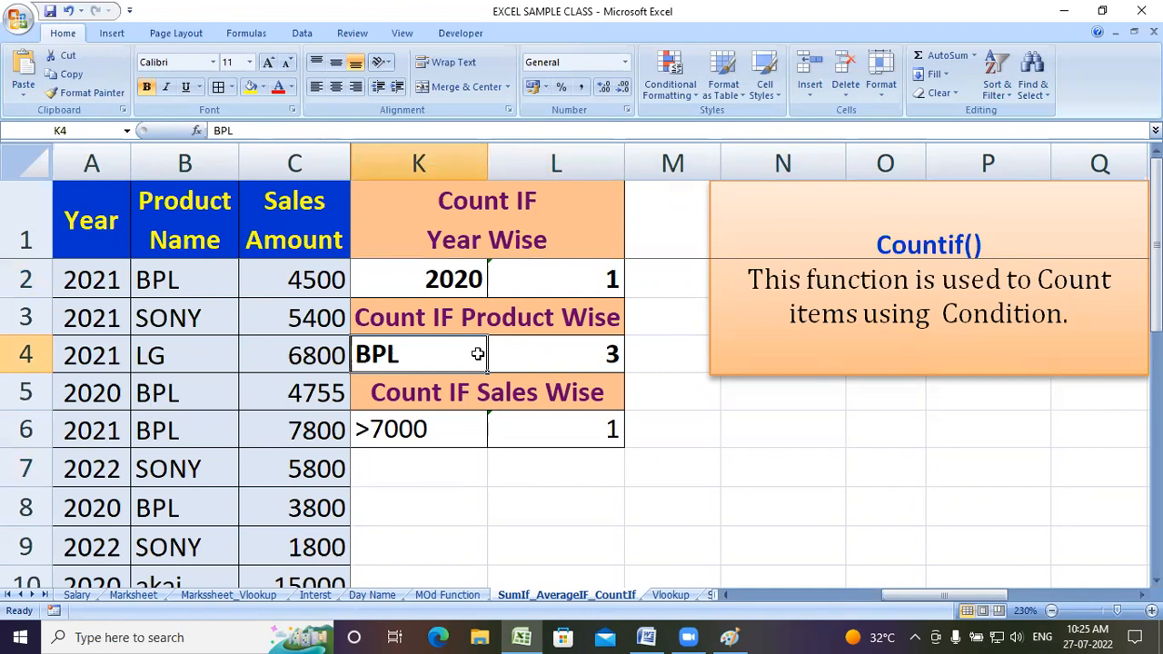
{"action": "left_click", "coordinate": [580, 356]}
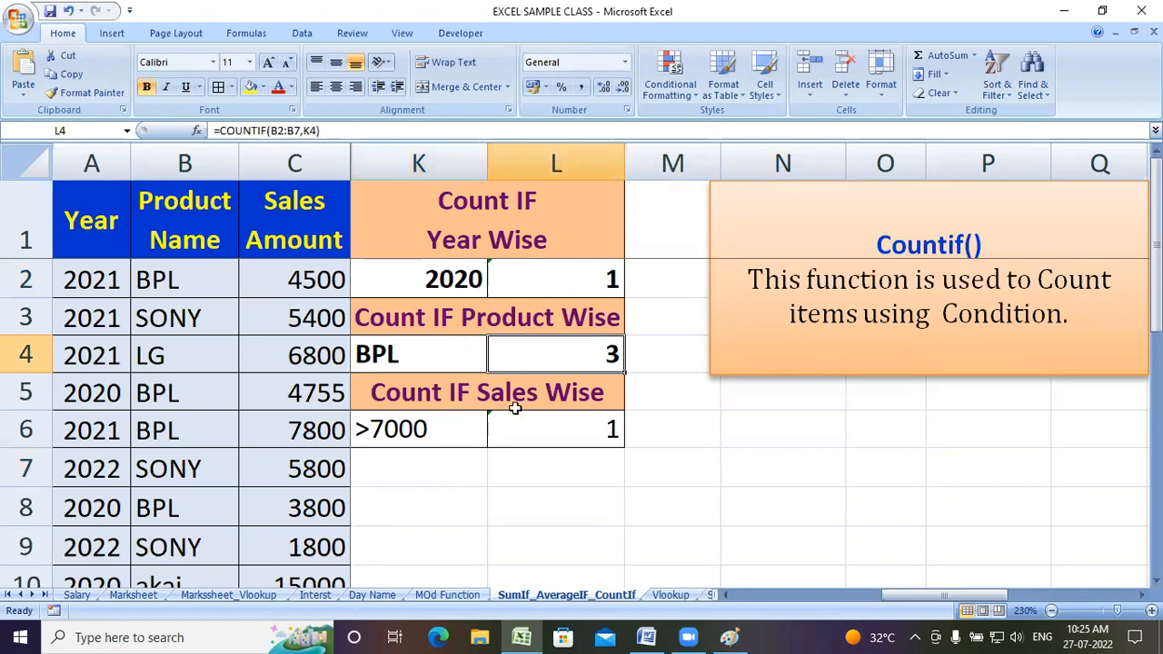
{"action": "left_click", "coordinate": [429, 434]}
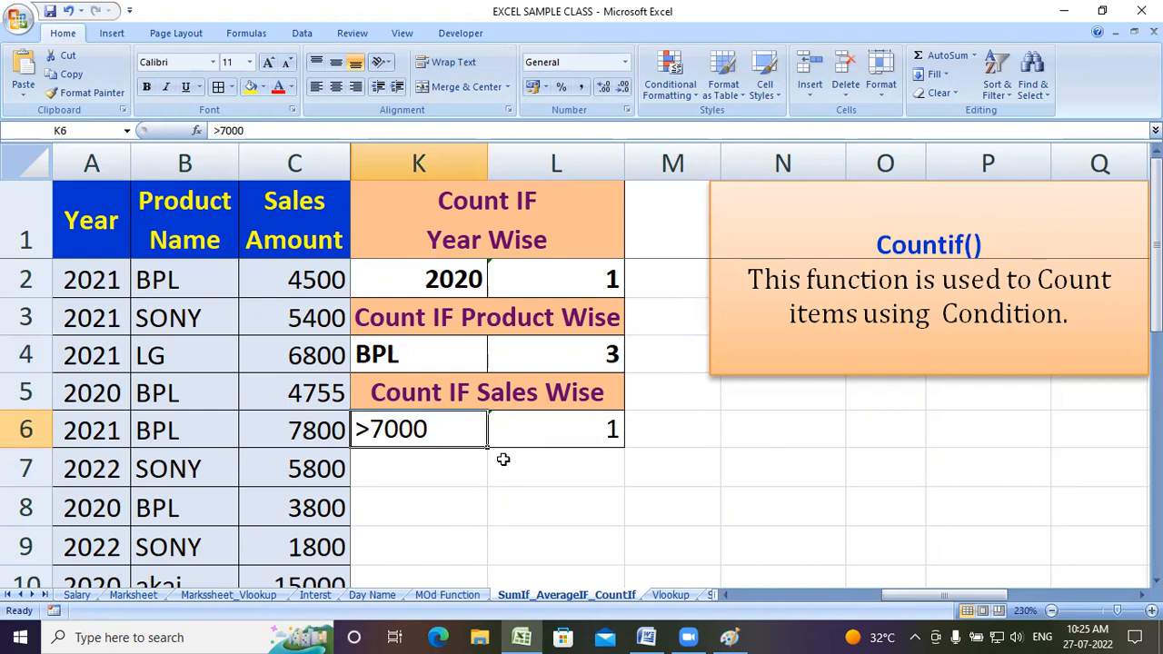
Step: Enter 2020 in K8 as the year criterion for a new count below the Count IF table
{"action": "left_click", "coordinate": [465, 512]}
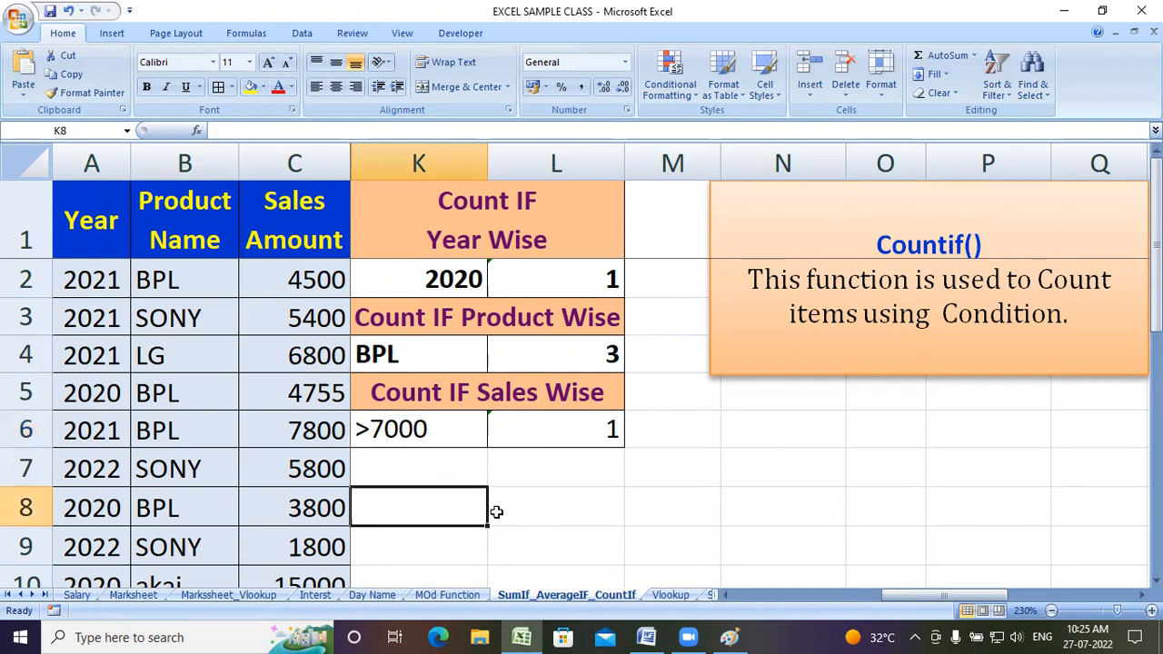
{"action": "left_click", "coordinate": [459, 476]}
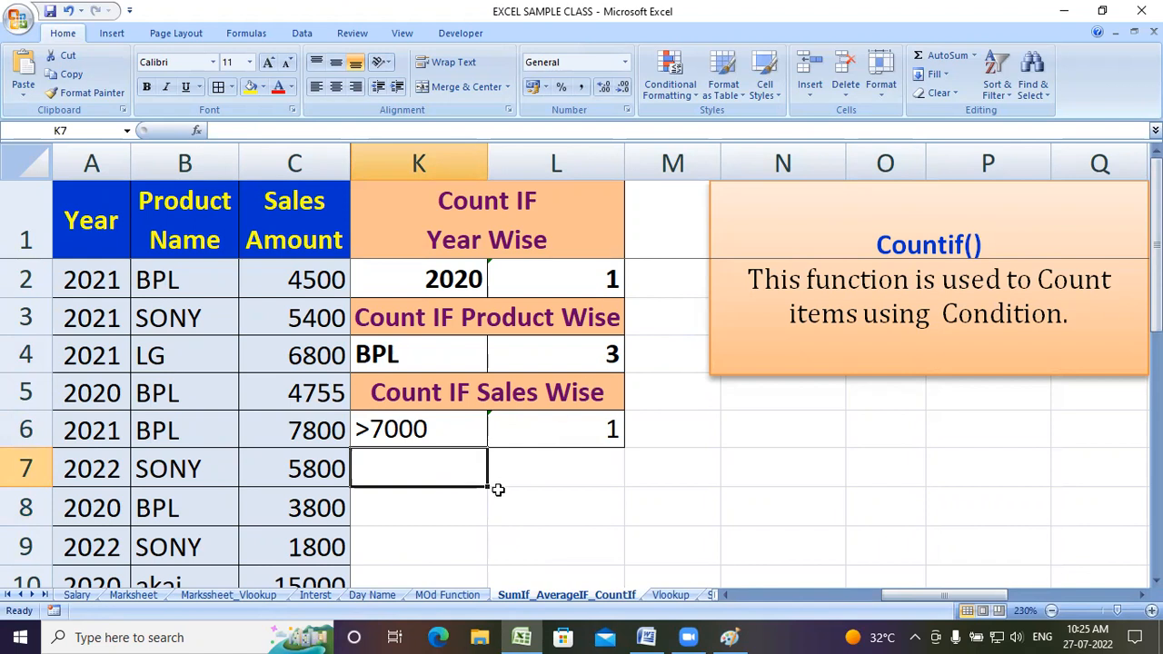
{"action": "left_click", "coordinate": [426, 503]}
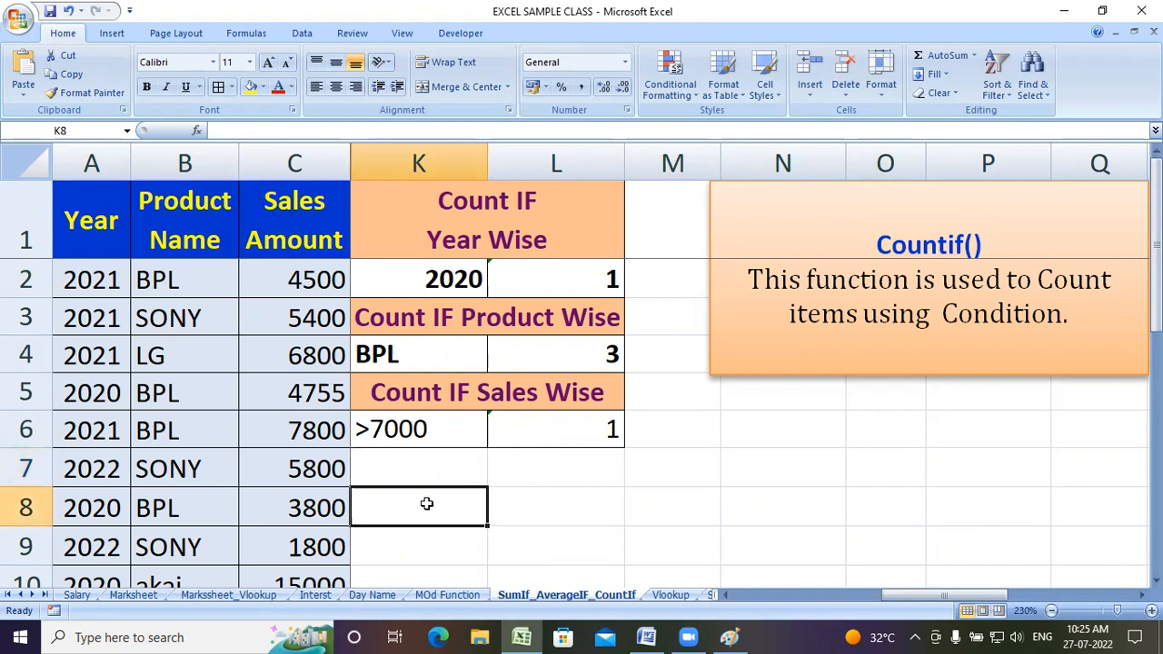
{"action": "type", "text": "2020"}
{"action": "key", "text": "Tab"}
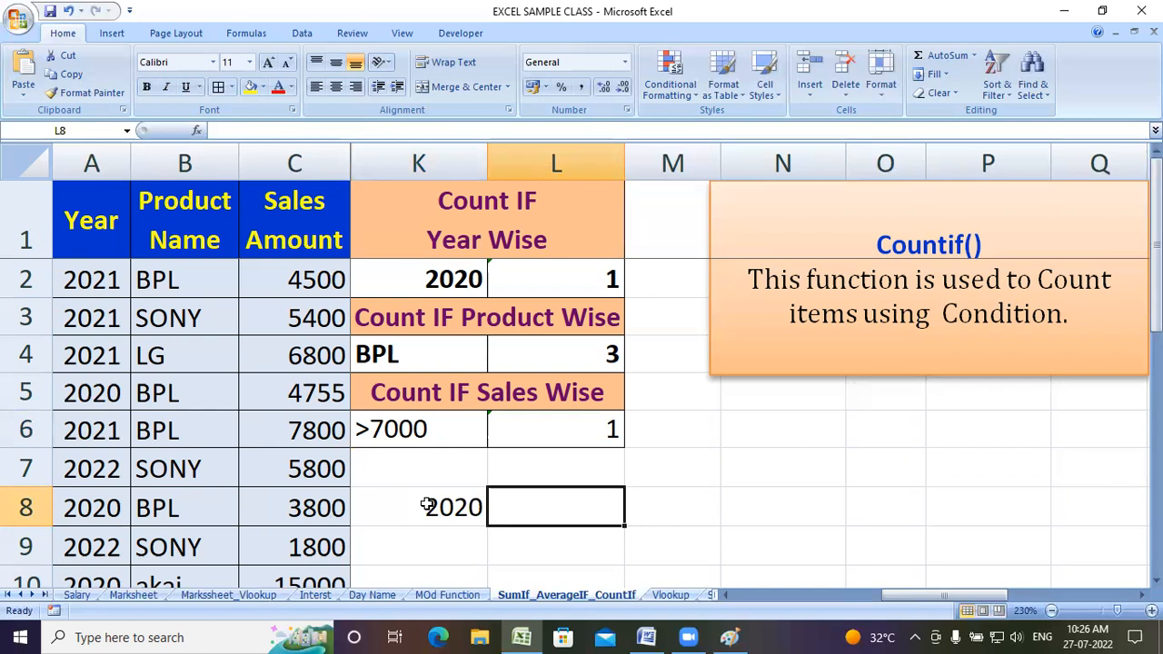
Step: Enter the formula =COUNTIF(A4:A10,K8) in L8 to count the rows matching the year in K8
{"action": "type", "text": "=c"}
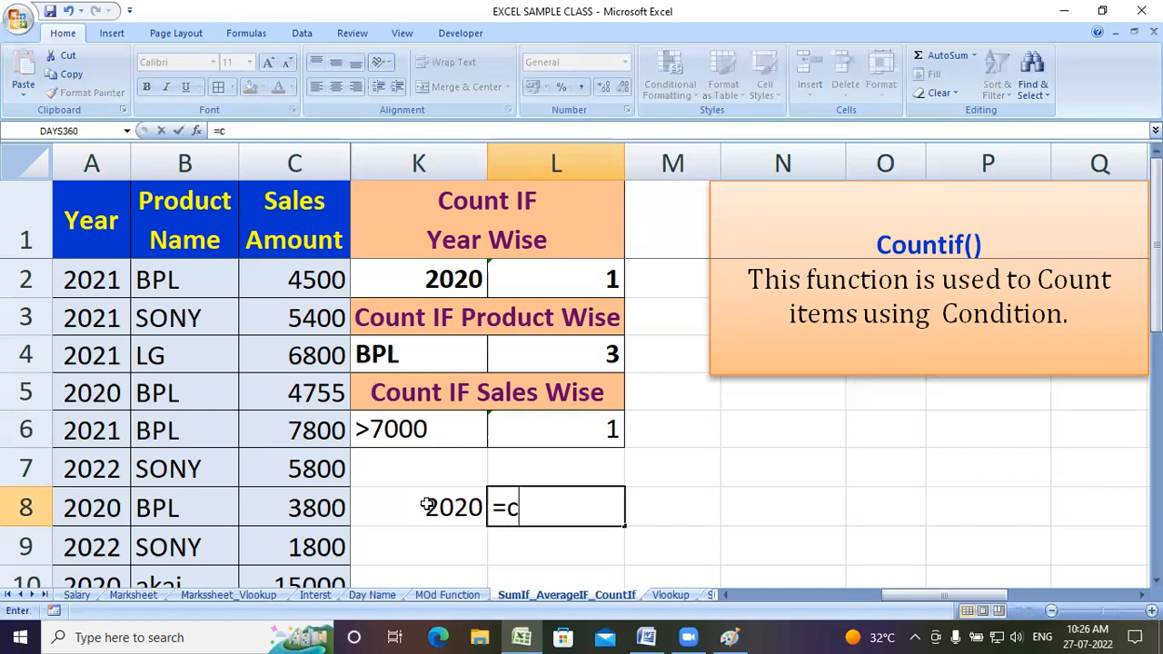
{"action": "type", "text": "ount"}
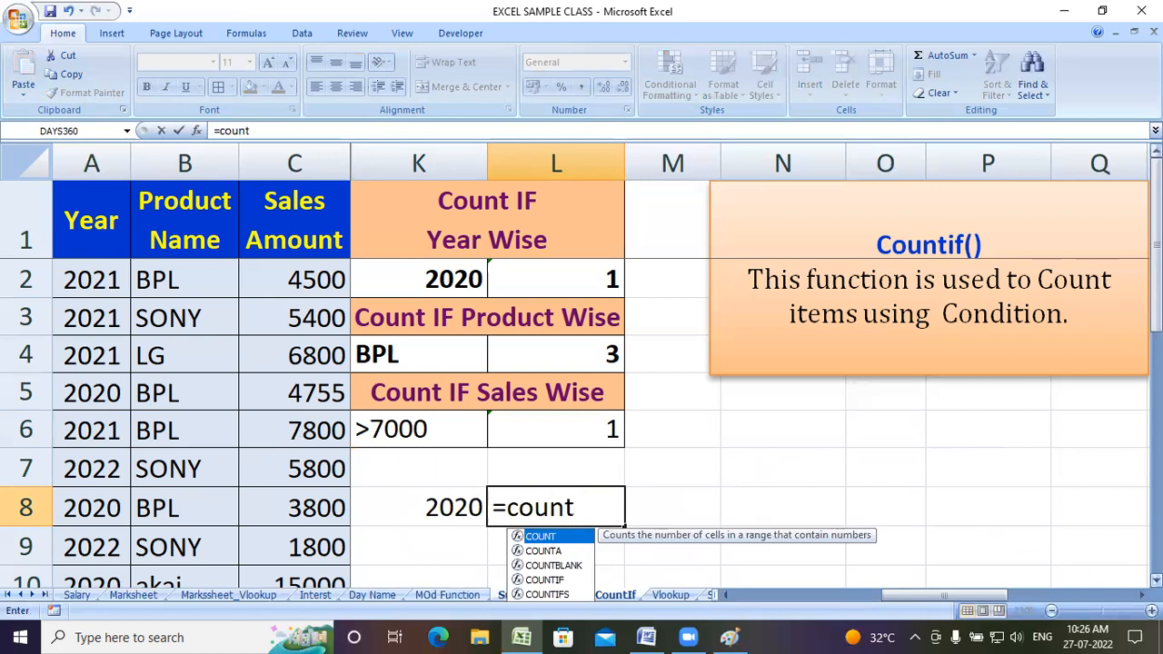
{"action": "double_click", "coordinate": [1156, 580]}
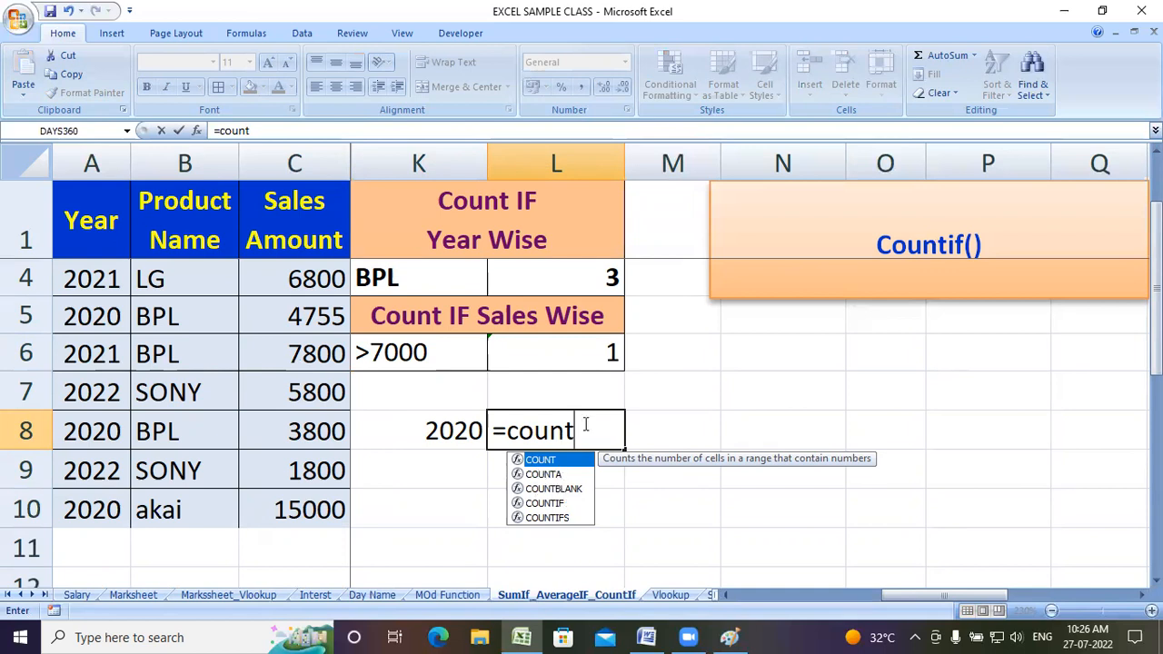
{"action": "type", "text": "if"}
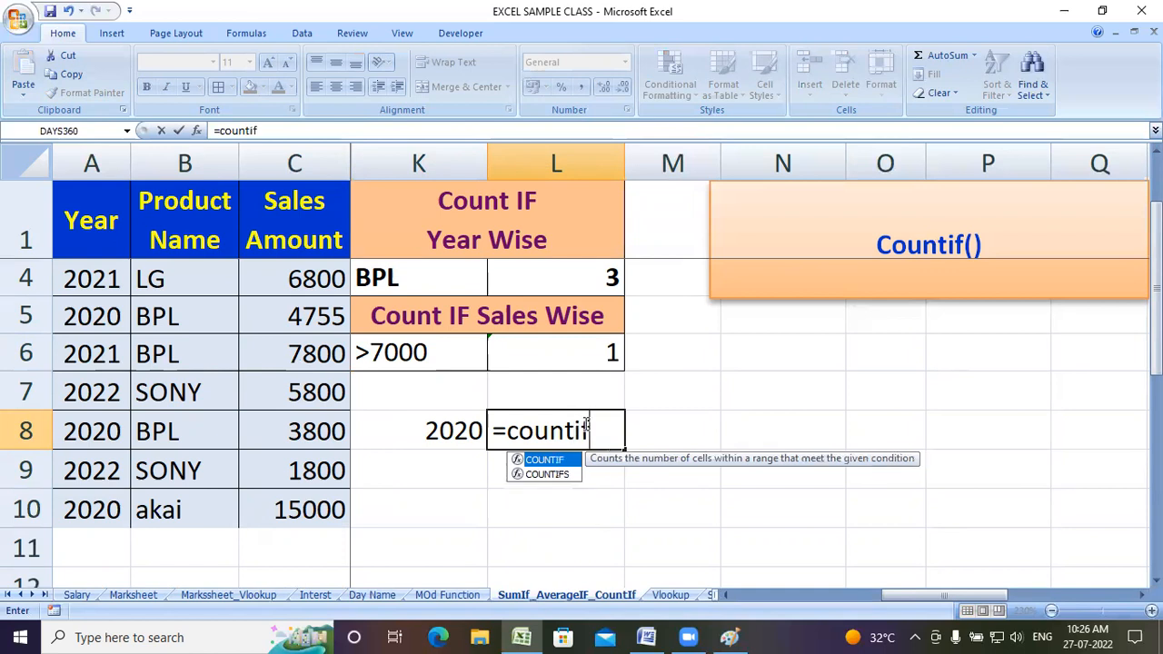
{"action": "key", "text": "Tab"}
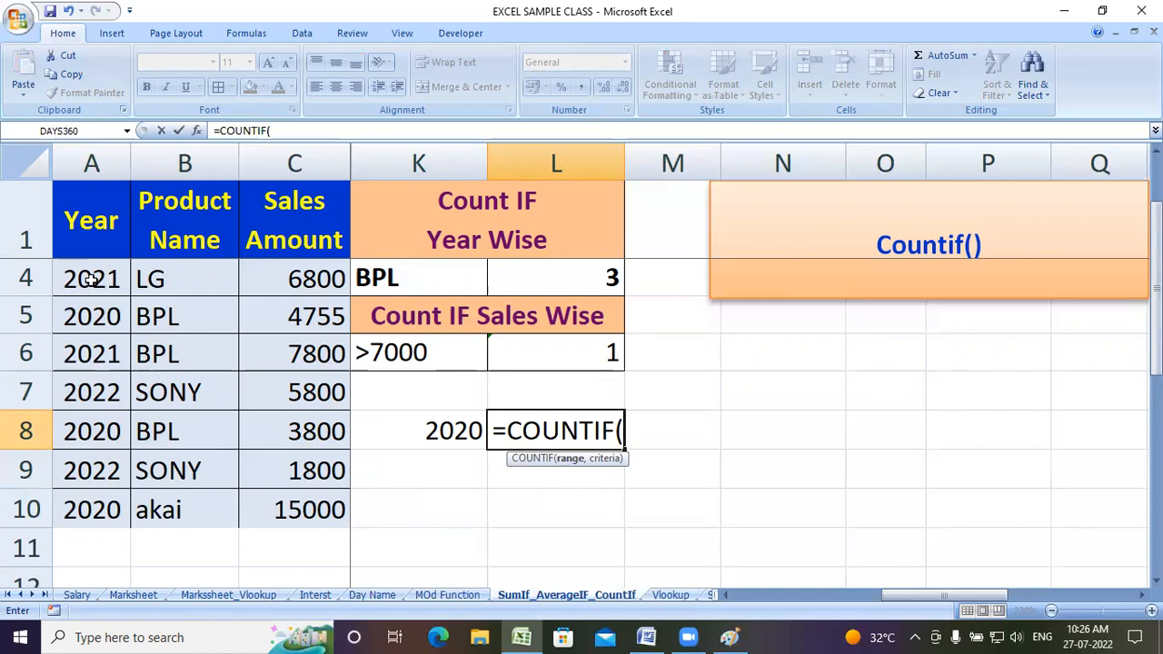
{"action": "left_click_drag", "start_coordinate": [91, 279], "coordinate": [70, 510]}
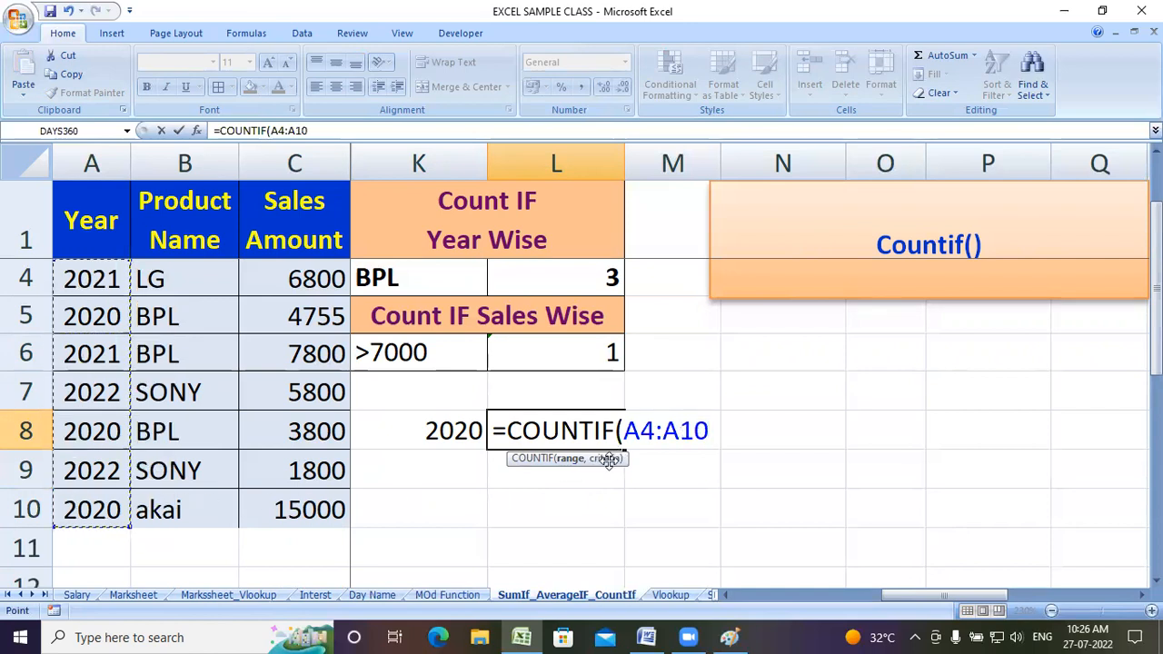
{"action": "type", "text": ","}
{"action": "left_click", "coordinate": [445, 433]}
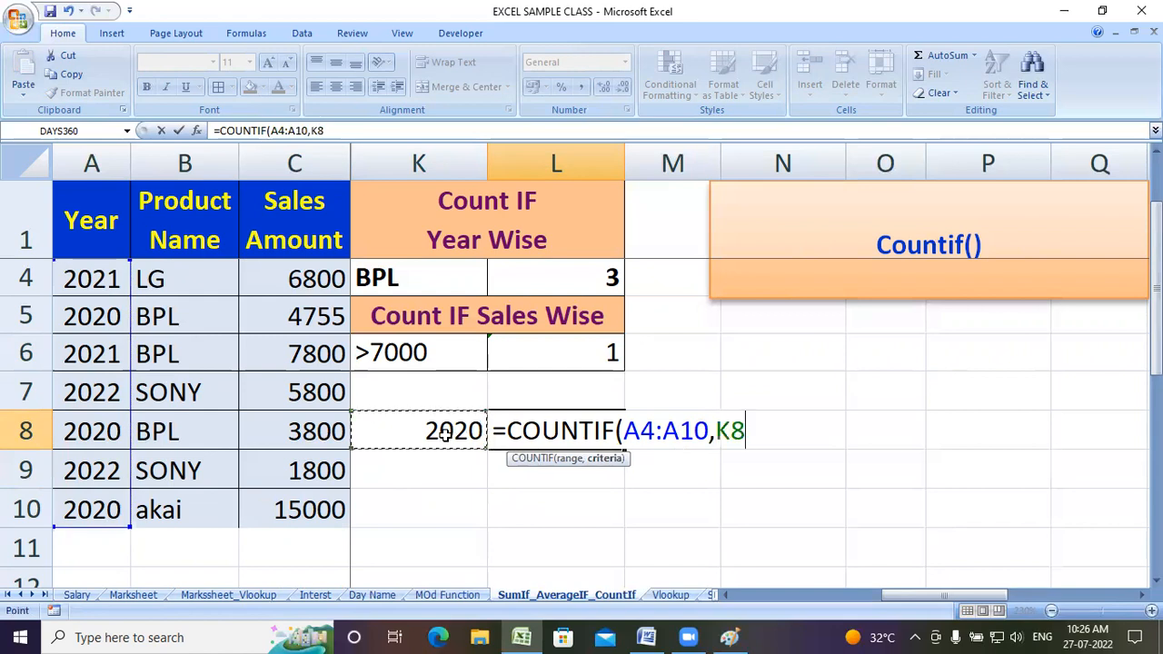
{"action": "type", "text": ")"}
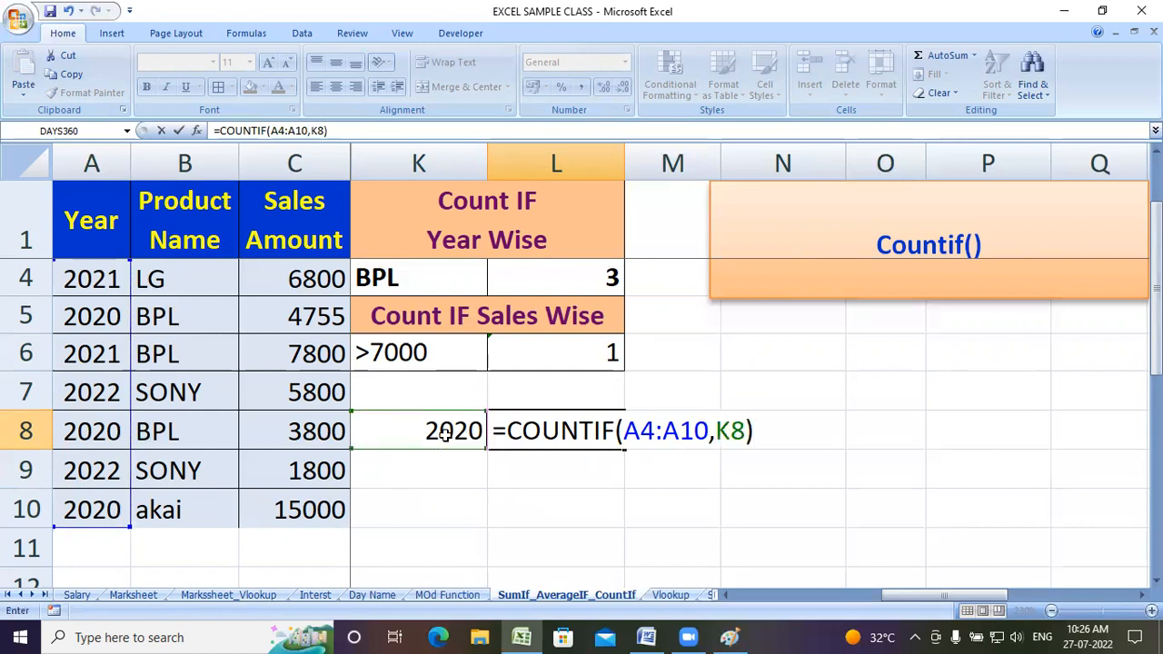
{"action": "key", "text": "Return"}
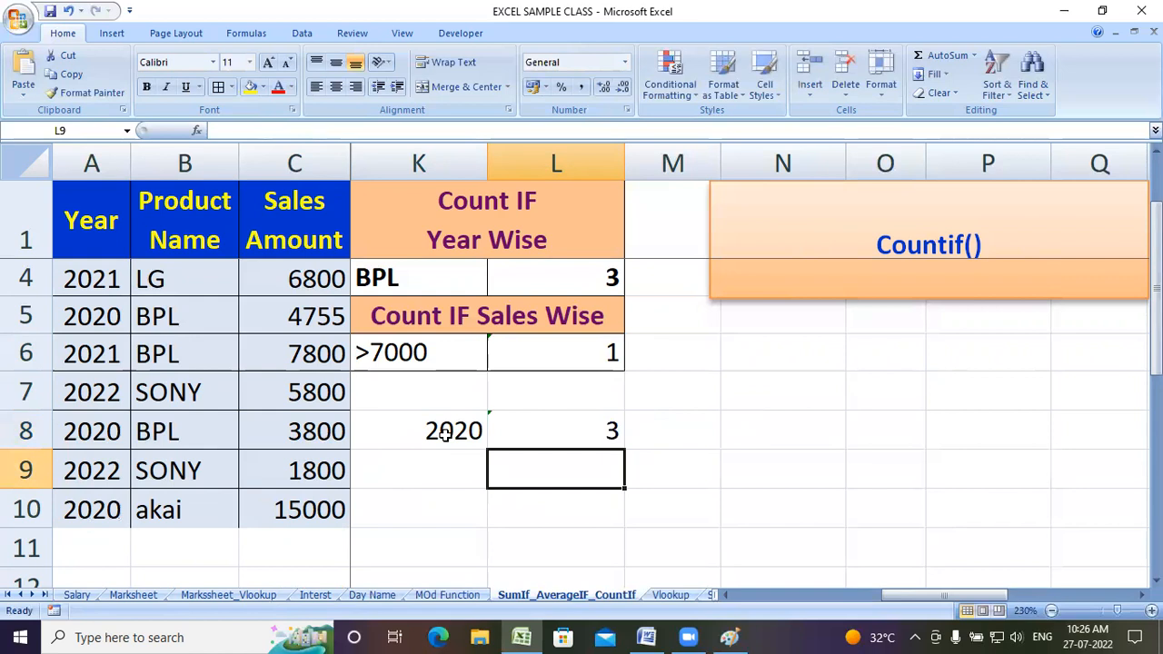
Step: Try the years 2022 and 2021 as the count criterion in K8
{"action": "left_click", "coordinate": [433, 436]}
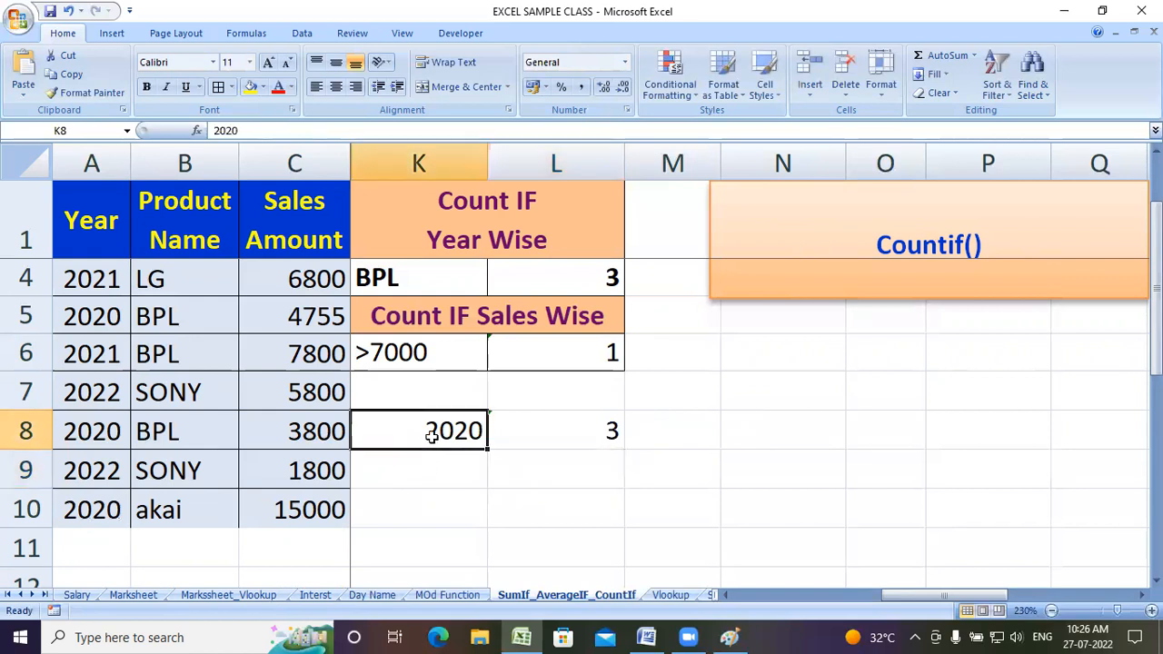
{"action": "type", "text": "2022"}
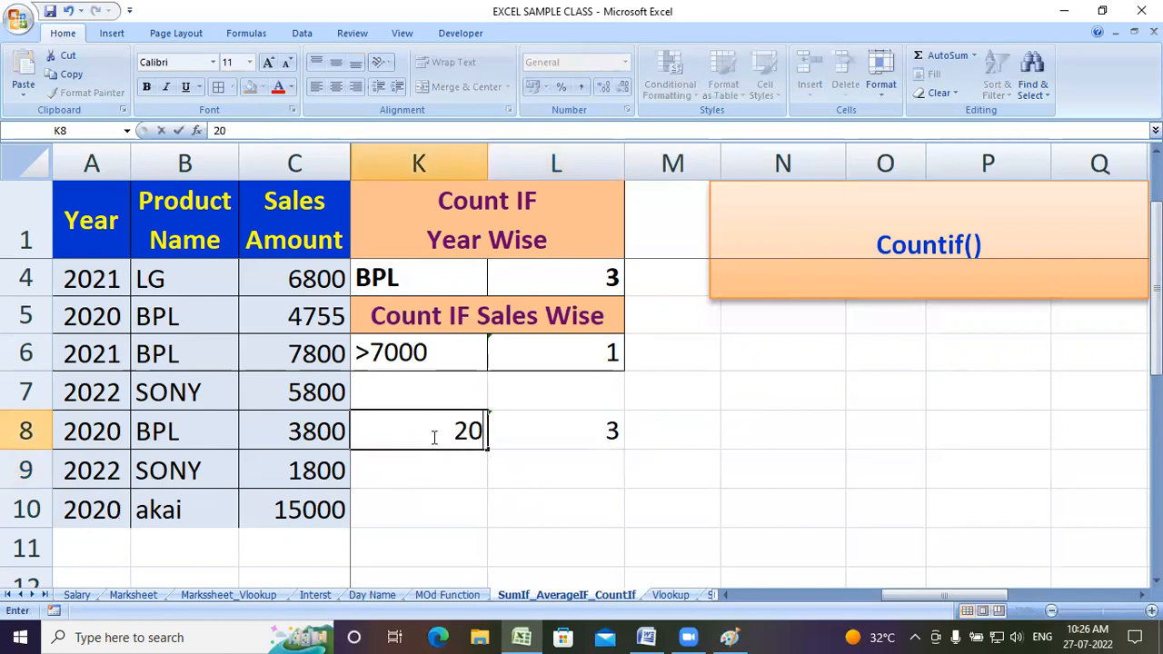
{"action": "key", "text": "Return"}
{"action": "left_click", "coordinate": [433, 435]}
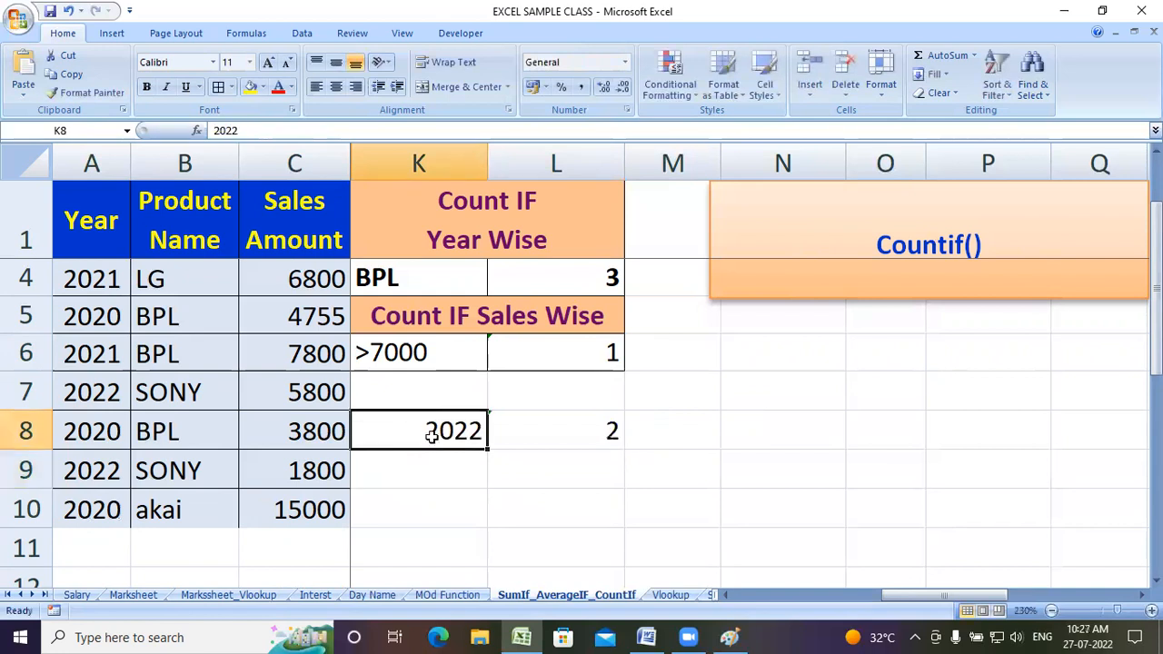
{"action": "type", "text": "2021"}
{"action": "key", "text": "Return"}
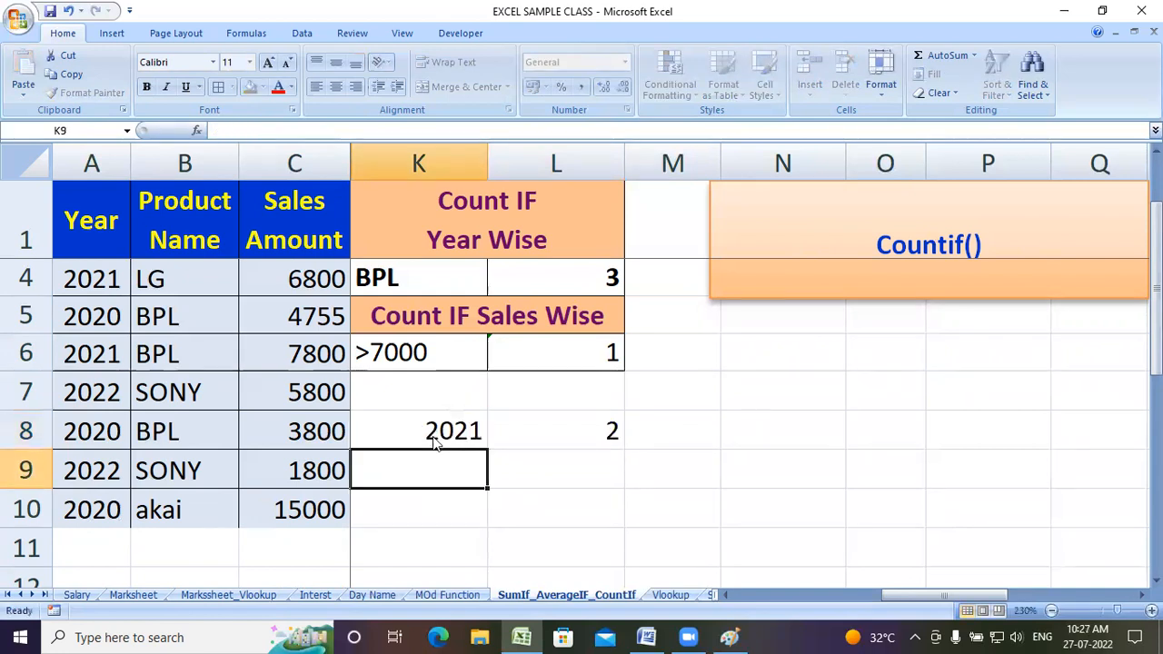
Step: Set the year criterion in K8 to 2019, a year missing from the sales table
{"action": "left_click", "coordinate": [432, 436]}
{"action": "type", "text": "2"}
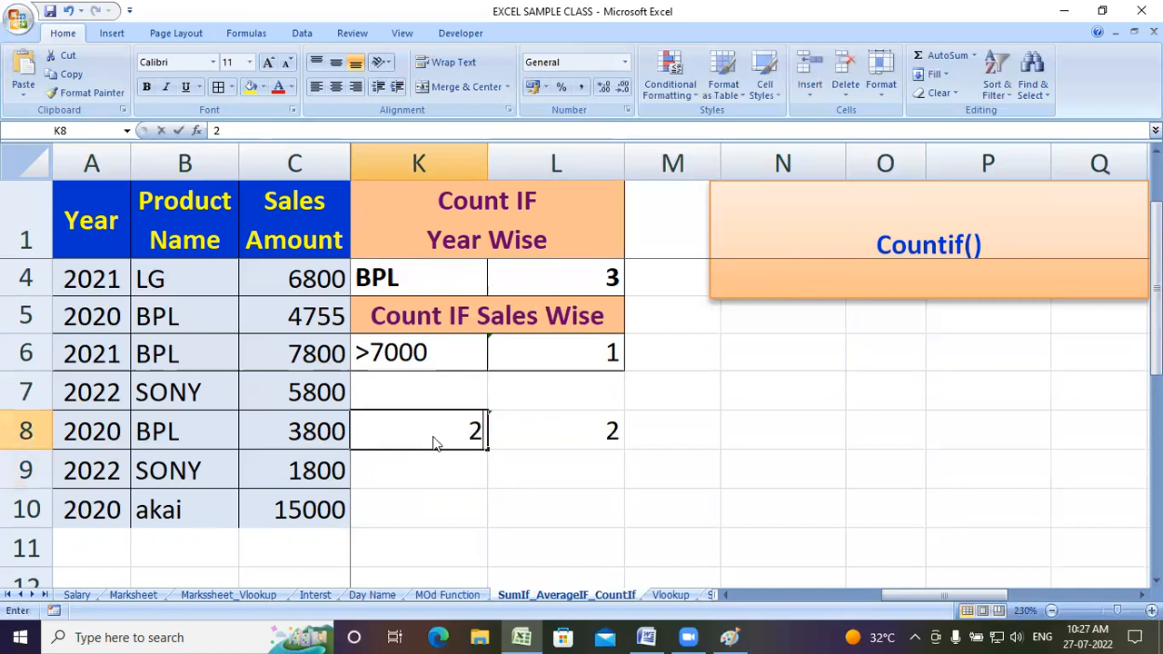
{"action": "type", "text": "019"}
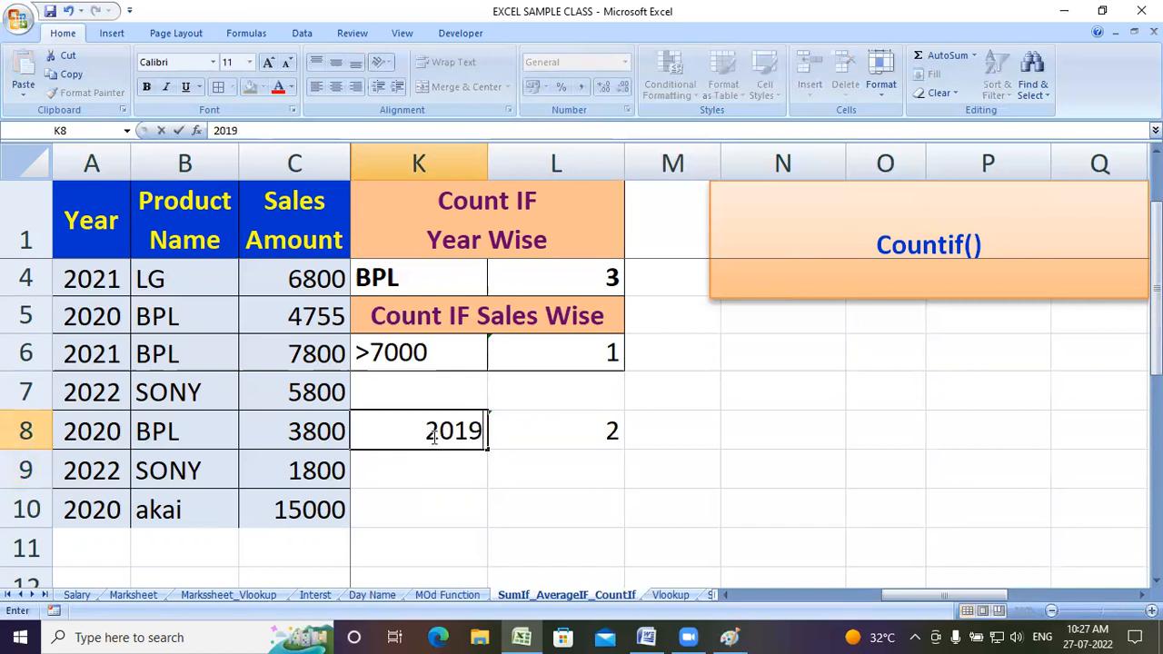
{"action": "key", "text": "Return"}
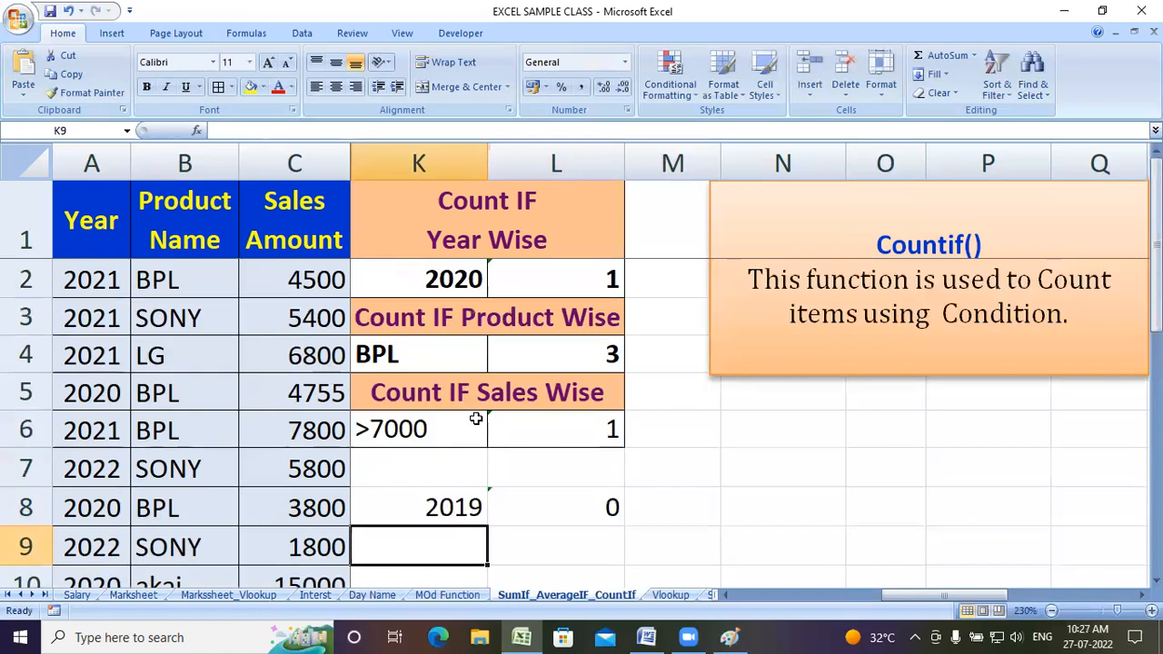
Step: Replace the year criterion in K8 with the product name bpl
{"action": "left_click", "coordinate": [452, 284]}
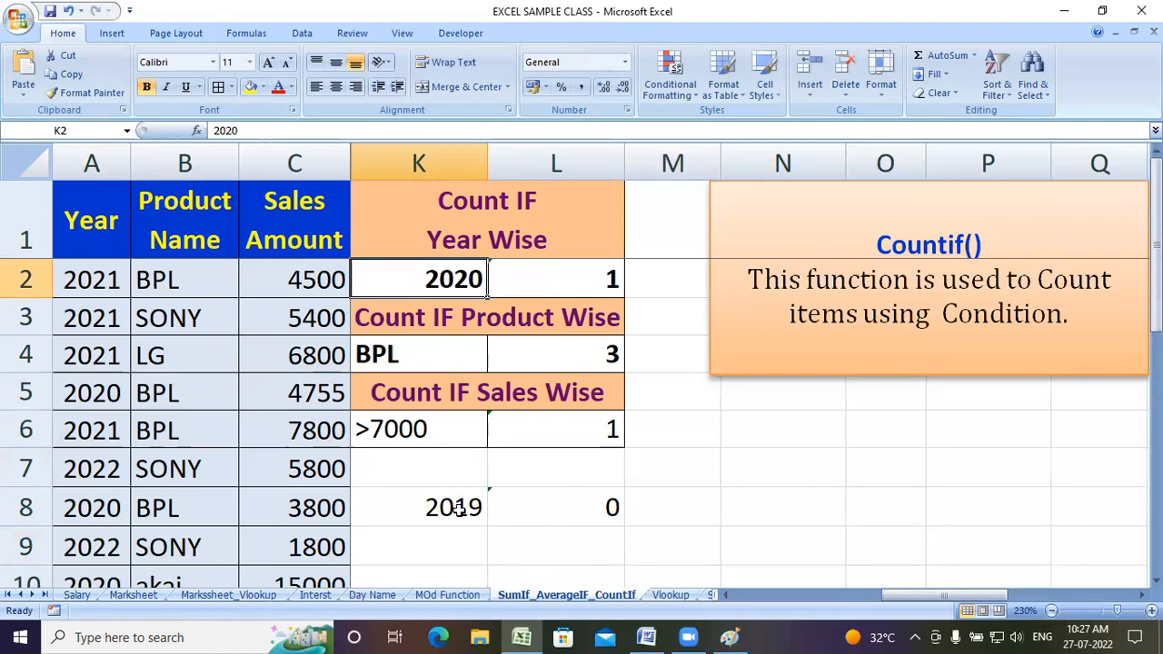
{"action": "left_click", "coordinate": [459, 509]}
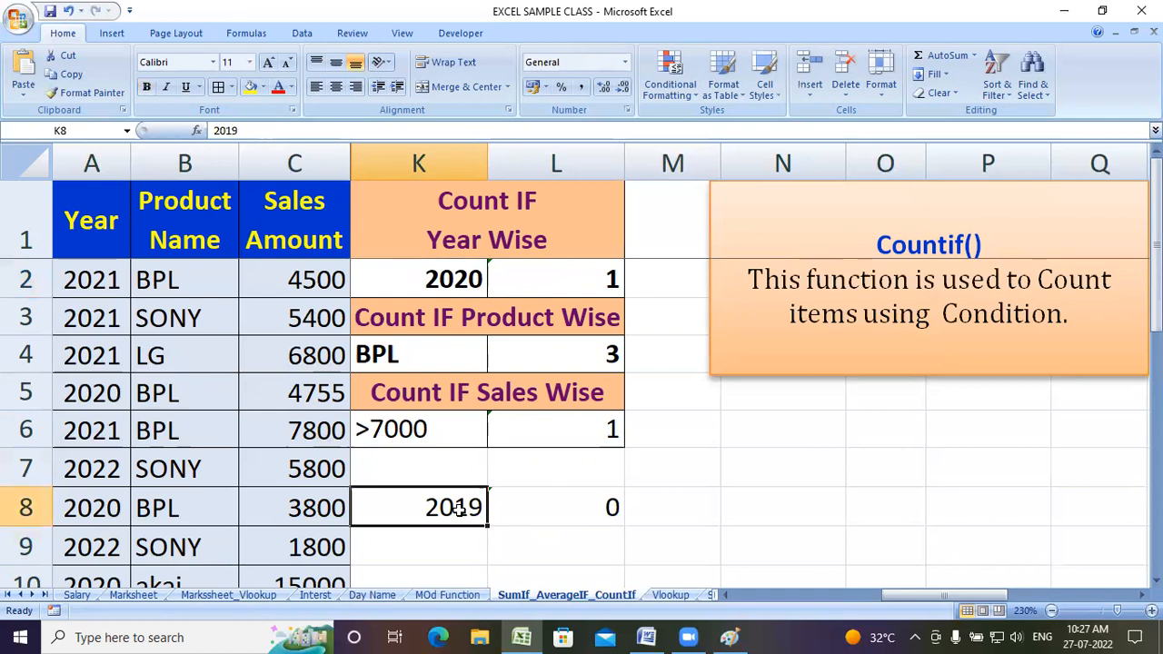
{"action": "type", "text": "bpl"}
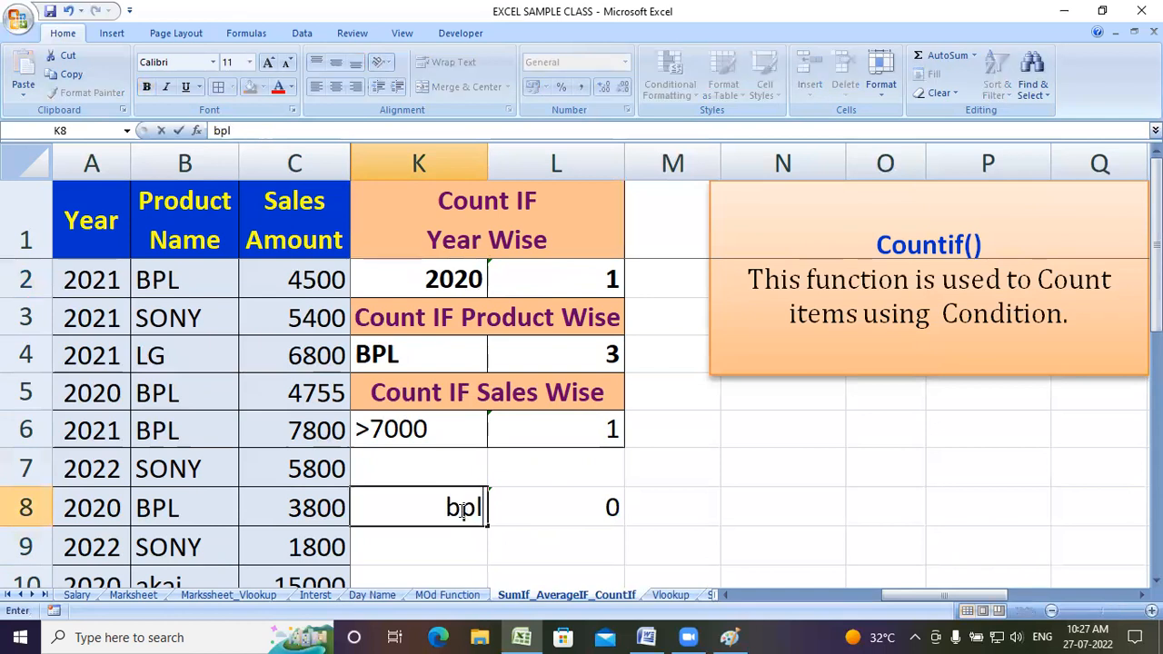
{"action": "key", "text": "Return"}
Step: Enter the formula =COUNTIF(B2:B10,K8) in L8 to count the rows matching the product name in K8
{"action": "left_click", "coordinate": [556, 503]}
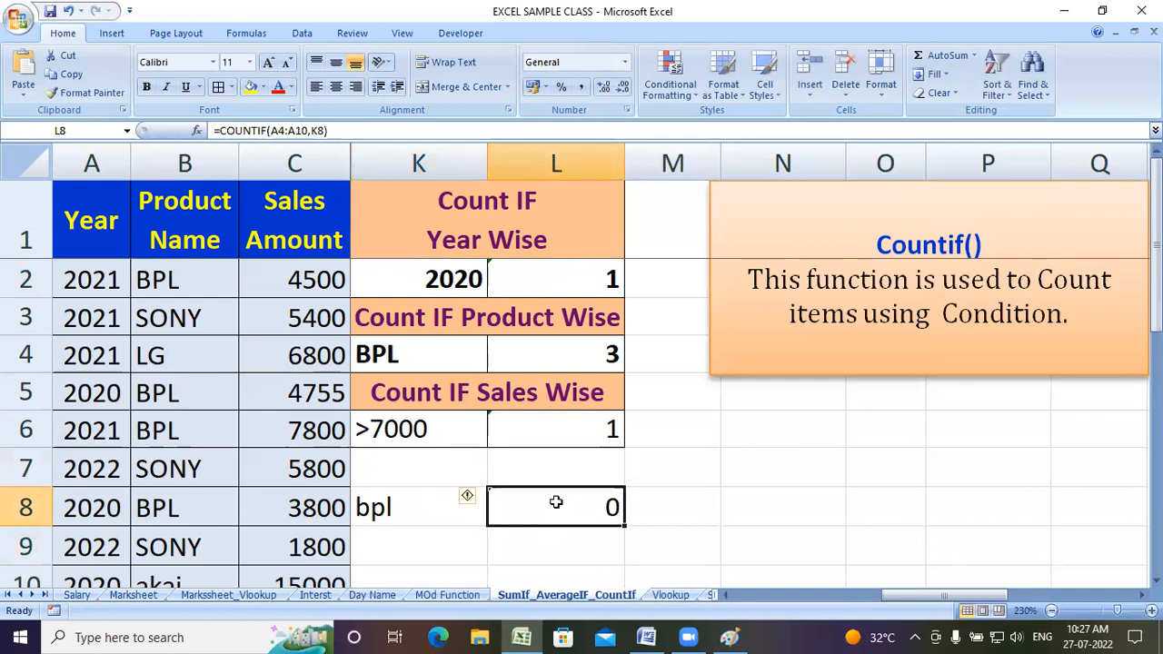
{"action": "type", "text": "=co"}
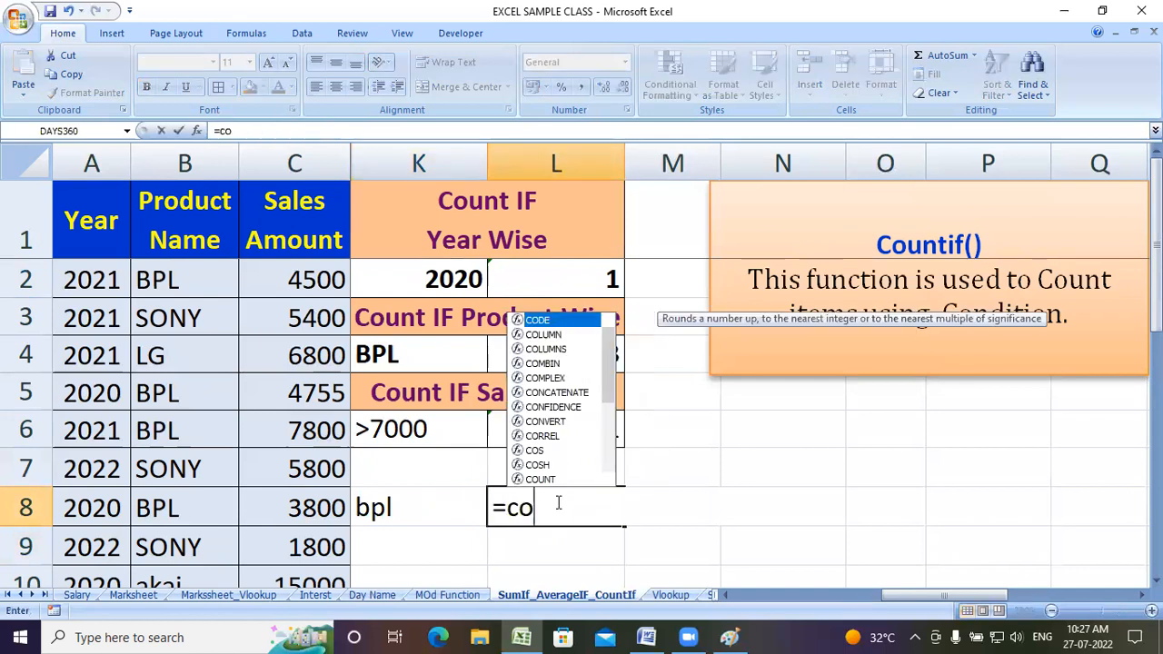
{"action": "type", "text": "unt"}
{"action": "key", "text": "Down"}
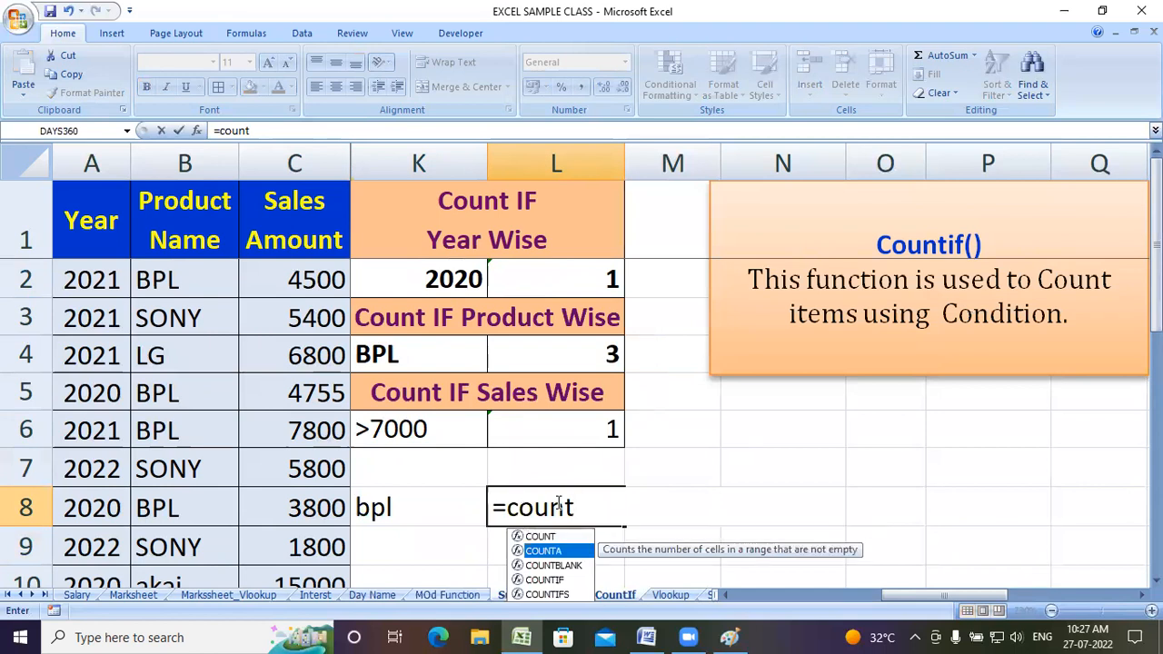
{"action": "key", "text": "Down"}
{"action": "key", "text": "Down"}
{"action": "key", "text": "Tab"}
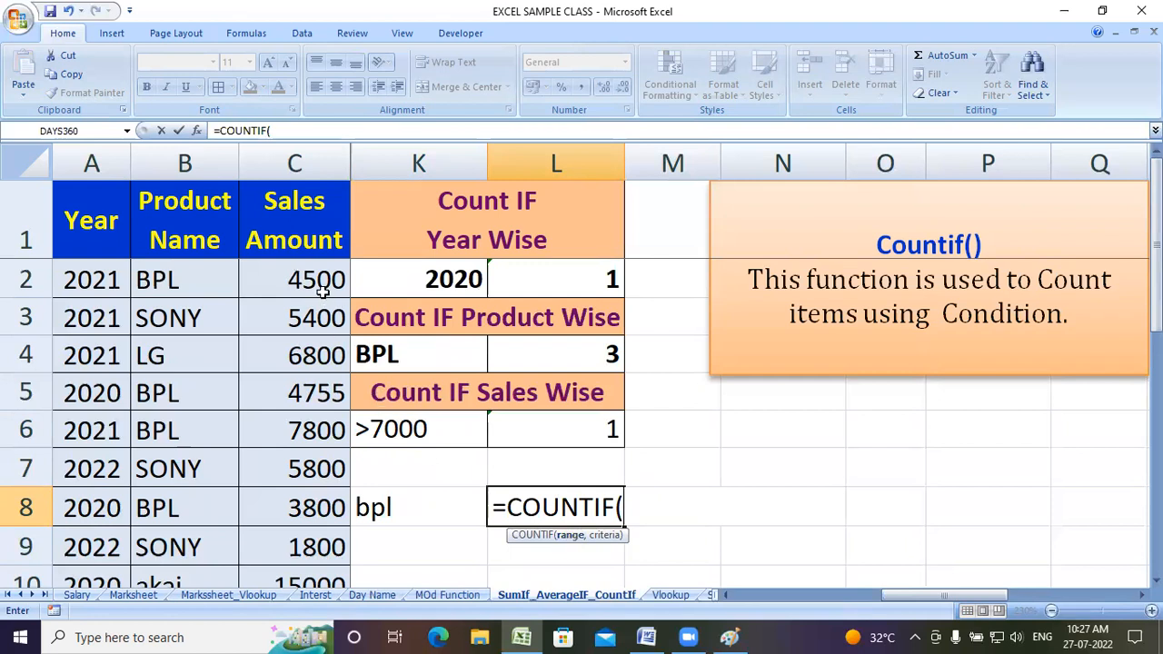
{"action": "left_click_drag", "start_coordinate": [191, 273], "coordinate": [177, 509]}
{"action": "type", "text": ","}
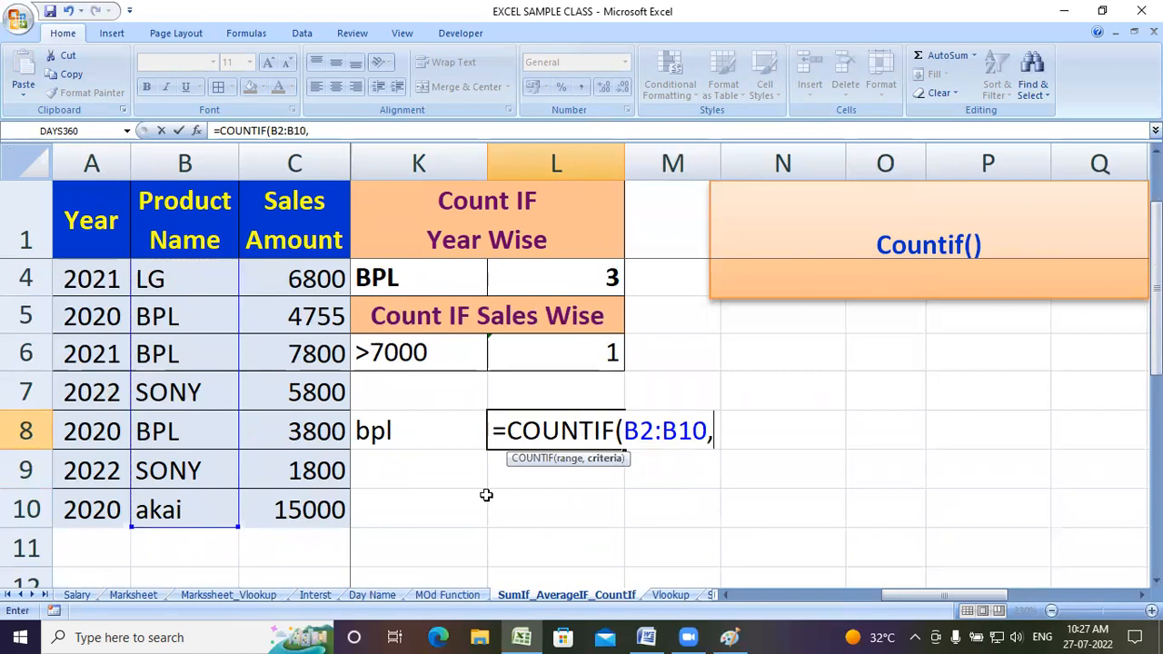
{"action": "left_click", "coordinate": [431, 429]}
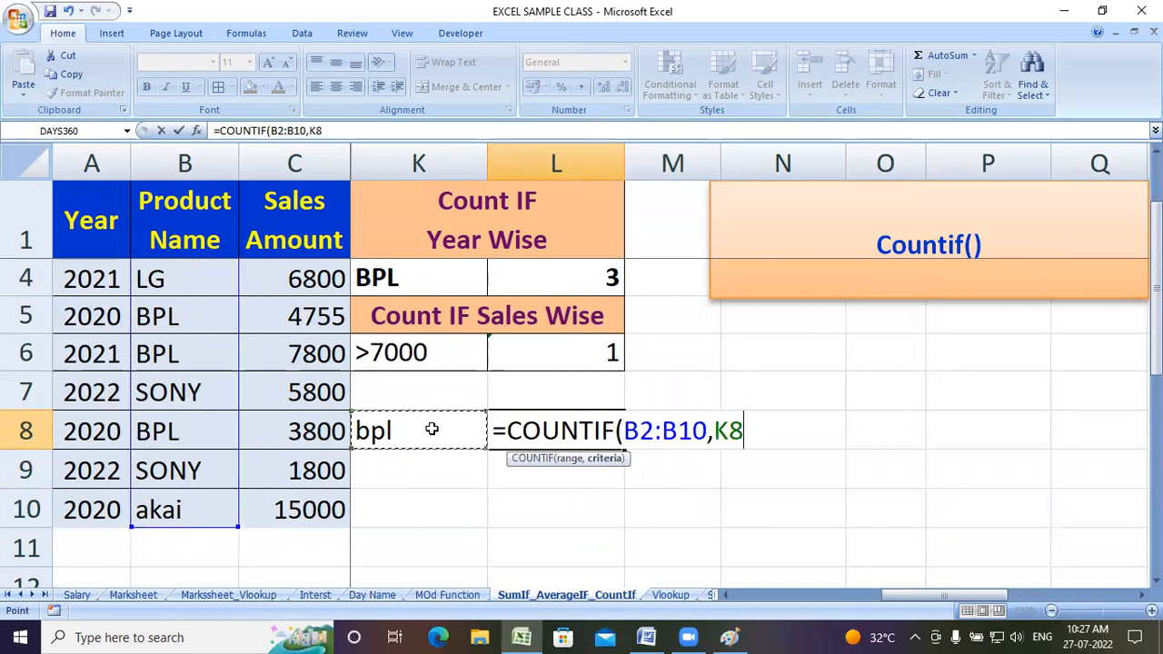
{"action": "type", "text": ")"}
{"action": "key", "text": "Return"}
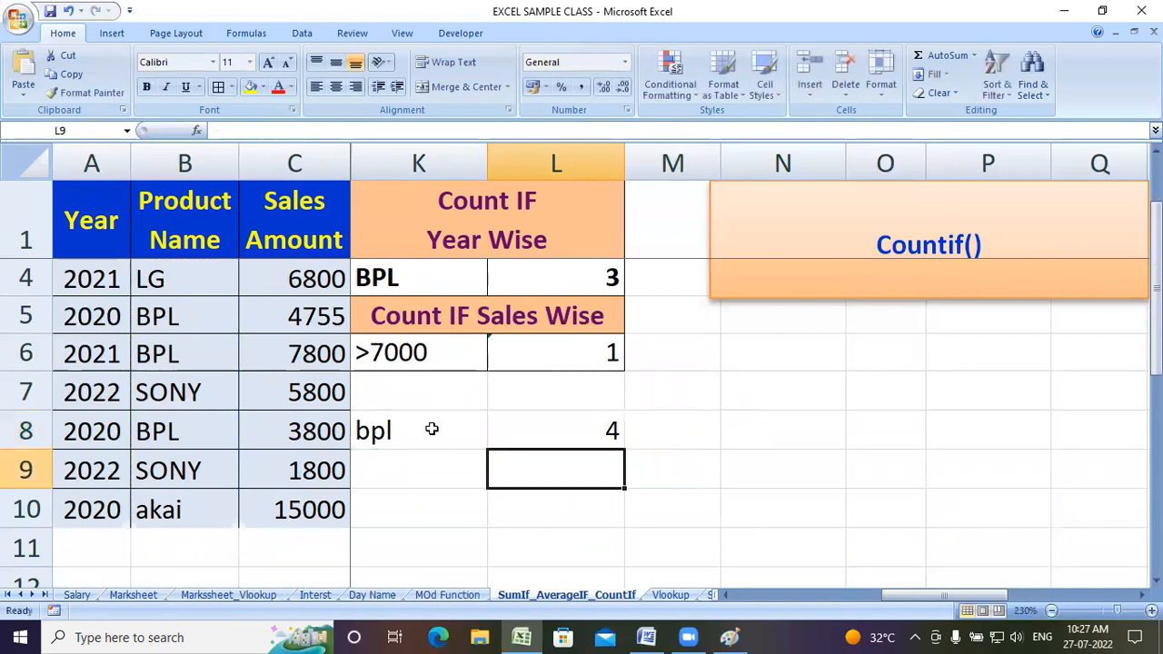
Step: Check the BPL entries in the Product Name column against the count in L8
{"action": "scroll", "coordinate": [431, 429], "scroll_direction": "up", "scroll_amount": 1}
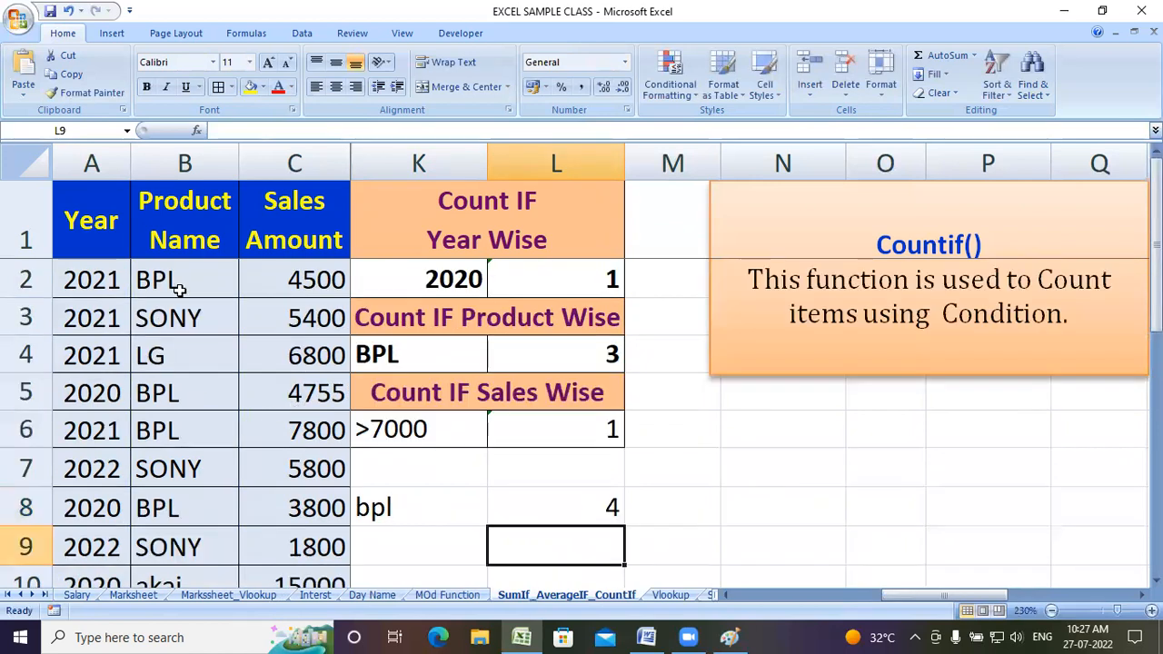
{"action": "left_click", "coordinate": [148, 505]}
{"action": "scroll", "coordinate": [233, 468], "scroll_direction": "down", "scroll_amount": 1}
{"action": "scroll", "coordinate": [227, 468], "scroll_direction": "up", "scroll_amount": 1}
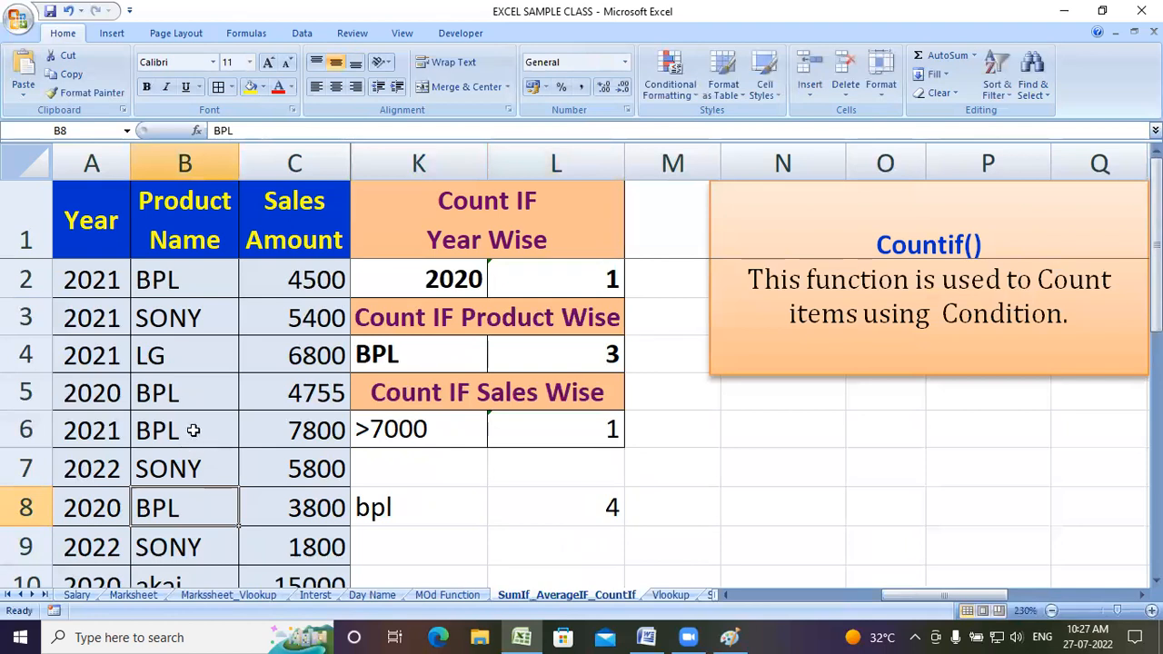
{"action": "left_click", "coordinate": [171, 407]}
{"action": "left_click", "coordinate": [171, 413]}
{"action": "left_click", "coordinate": [182, 287]}
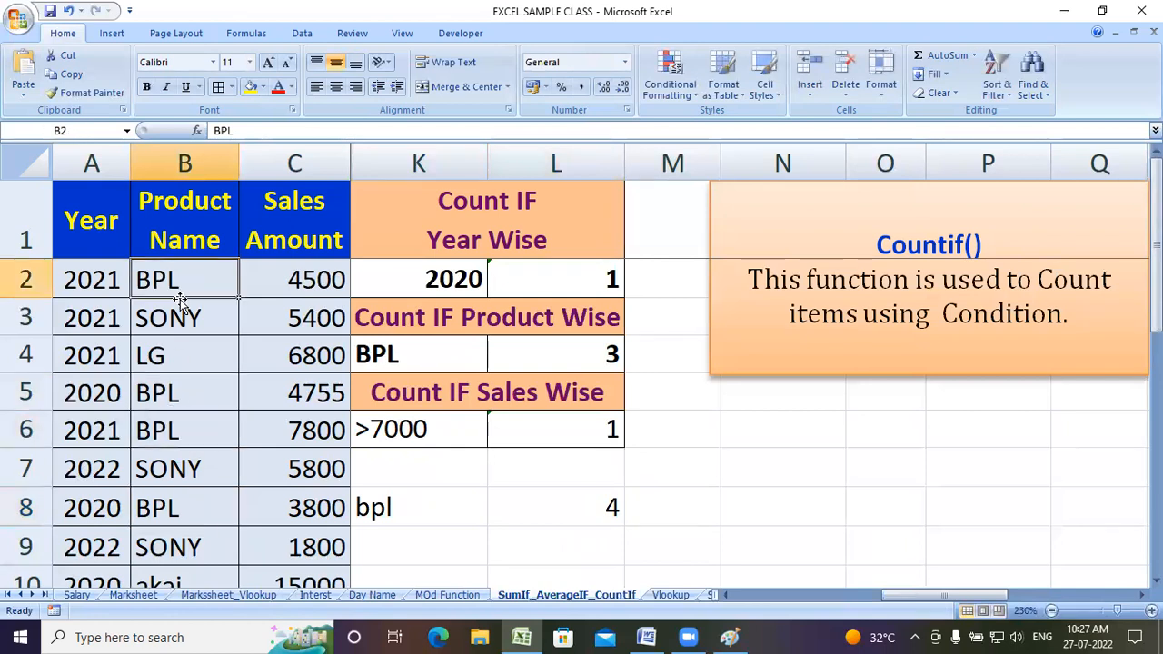
{"action": "left_click", "coordinate": [157, 390]}
{"action": "left_click", "coordinate": [157, 433]}
{"action": "left_click", "coordinate": [178, 508]}
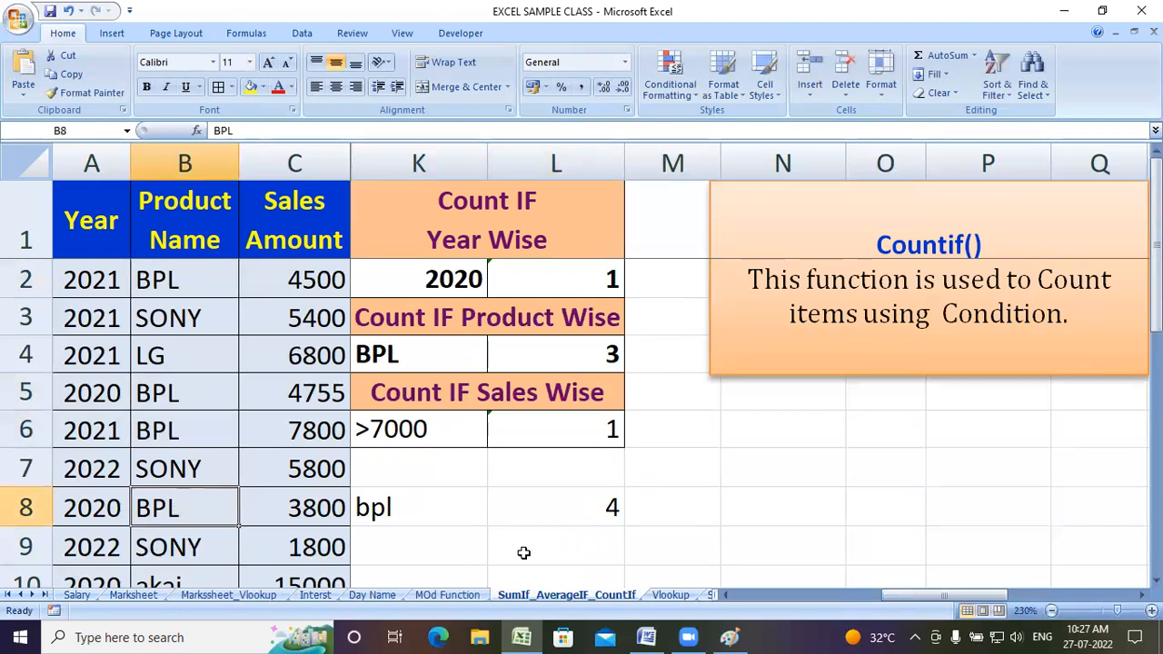
Step: Try the product names SONY and ASS as the count criterion in K8
{"action": "left_click", "coordinate": [437, 507]}
{"action": "type", "text": "SOM"}
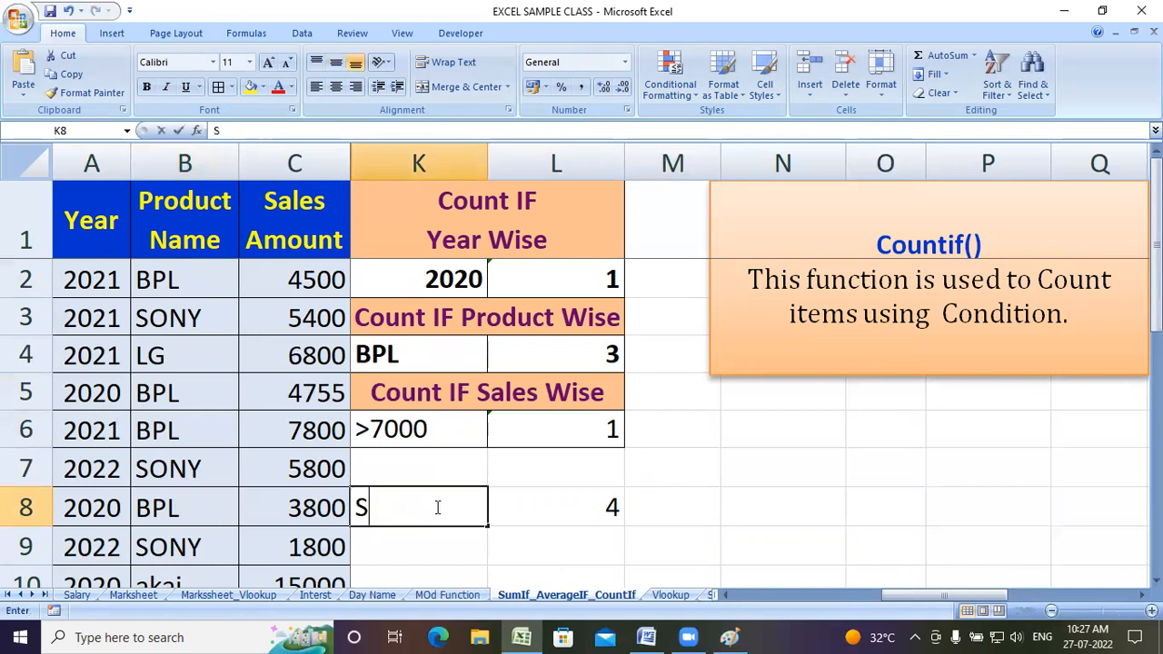
{"action": "key", "text": "BackSpace"}
{"action": "type", "text": "NY"}
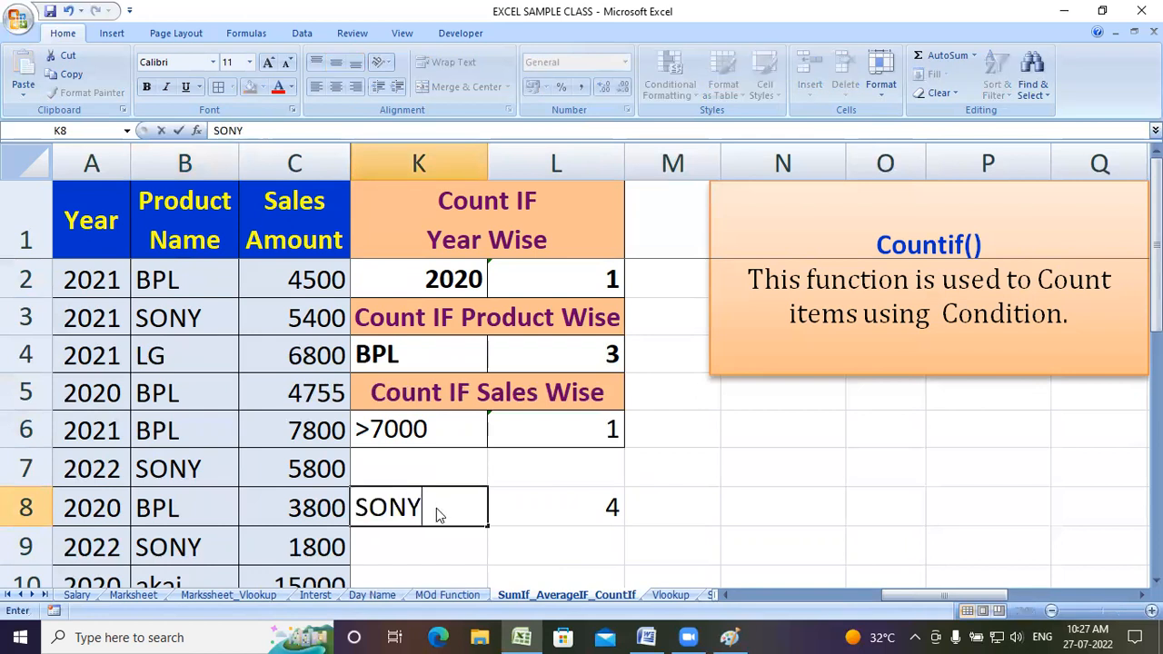
{"action": "key", "text": "Return"}
{"action": "left_click", "coordinate": [437, 507]}
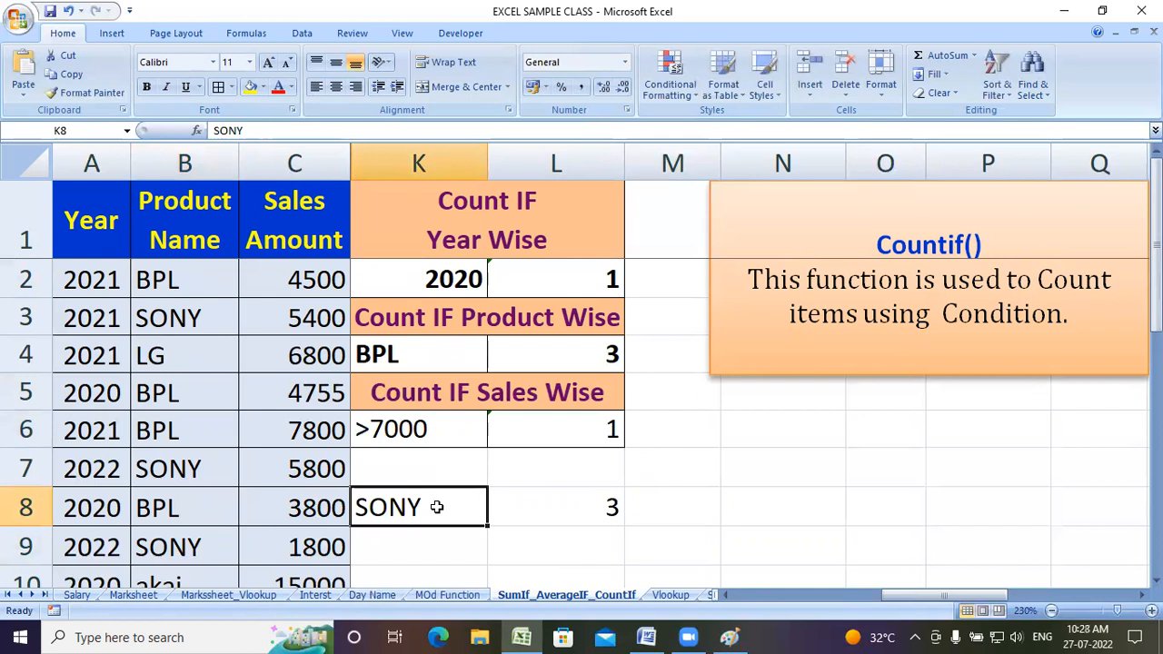
{"action": "type", "text": "ASS"}
{"action": "key", "text": "Return"}
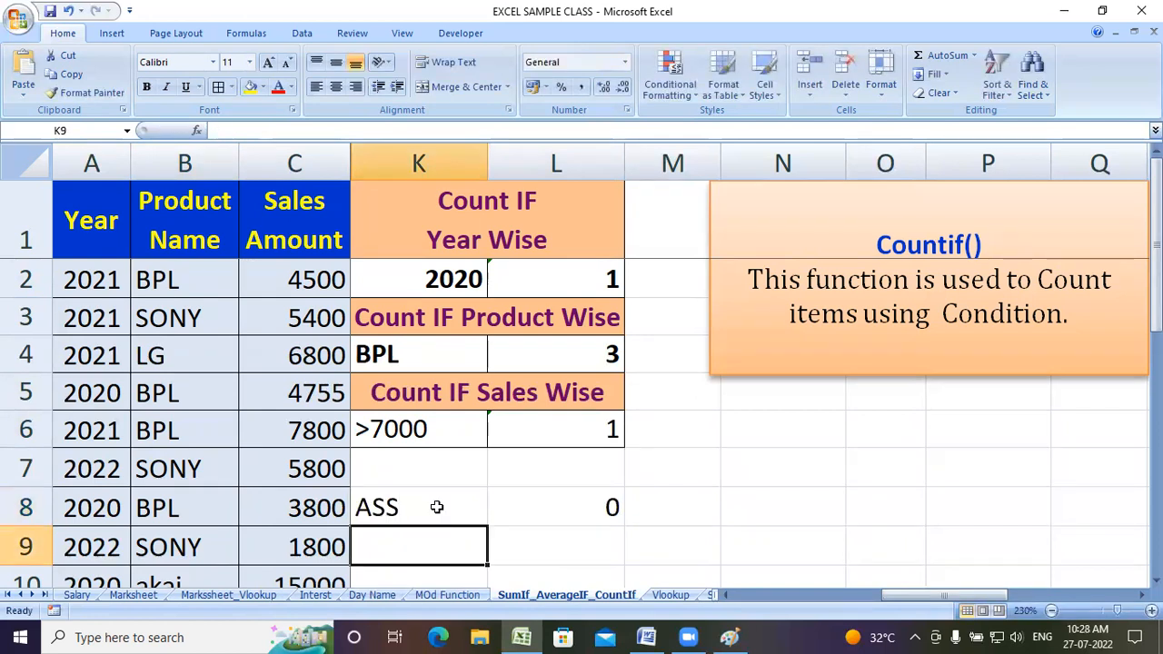
Step: Set the product criterion in K8 to LG
{"action": "left_click", "coordinate": [437, 507]}
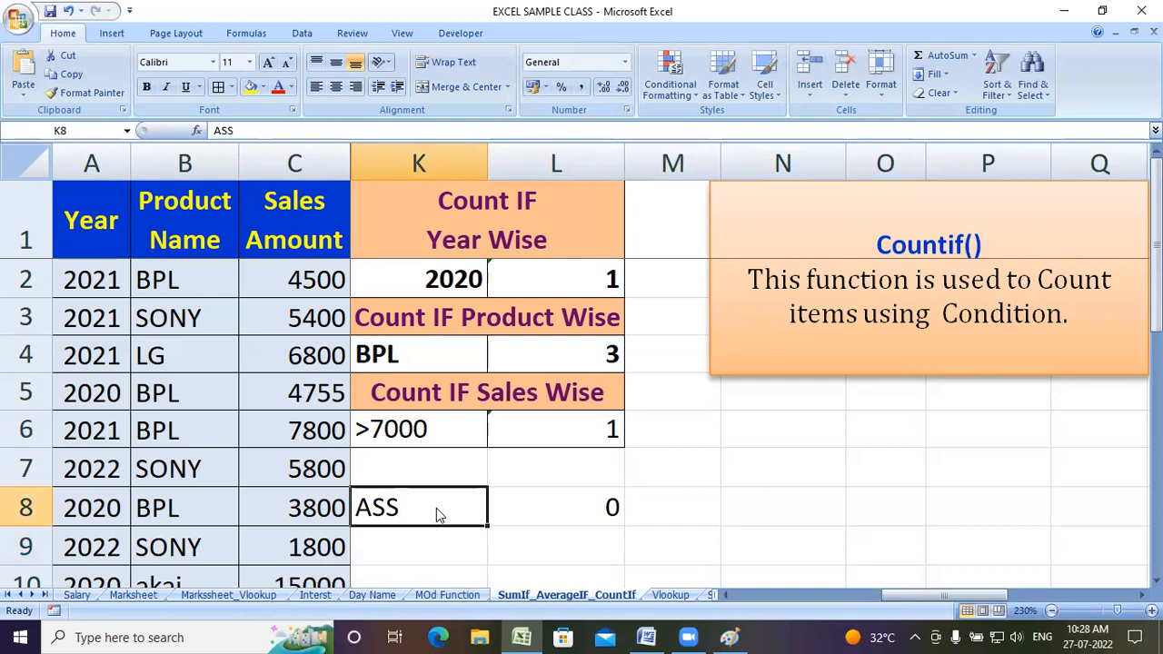
{"action": "type", "text": "LG"}
{"action": "key", "text": "Return"}
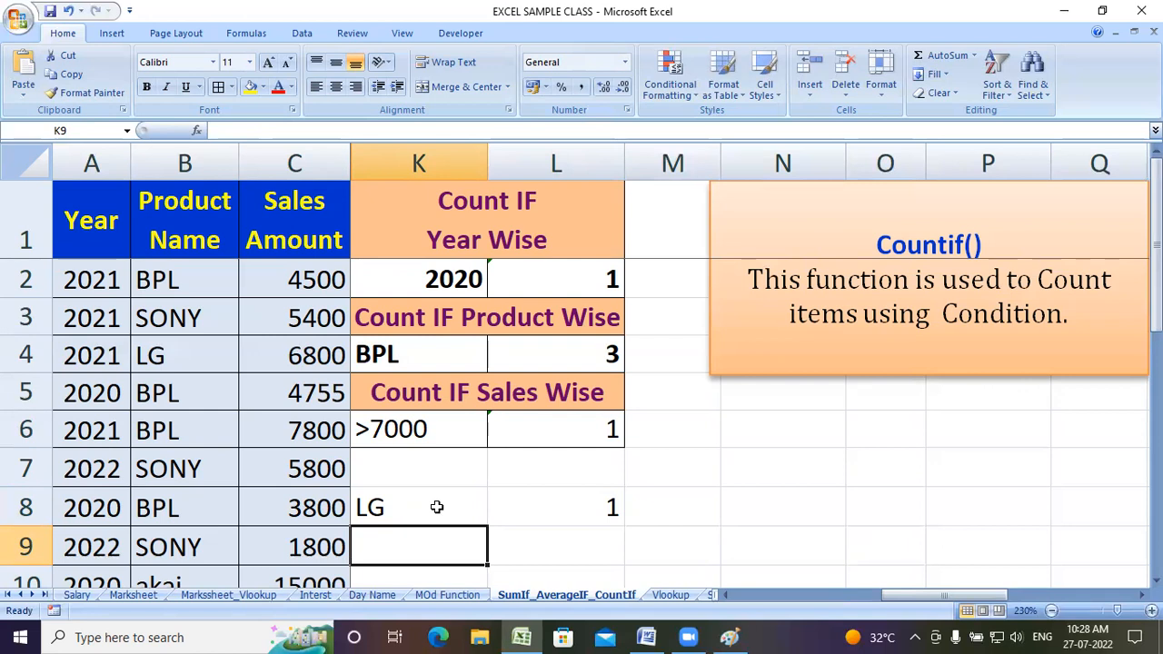
Step: Enter the sales amount criterion >10000 in K9
{"action": "type", "text": ">"}
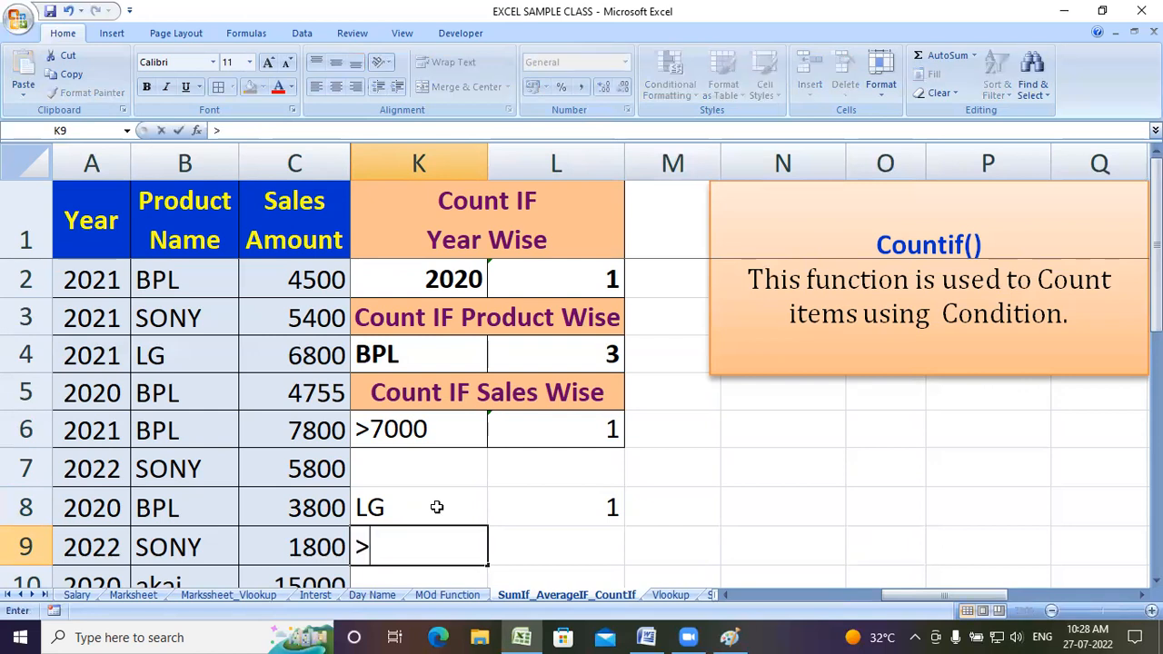
{"action": "type", "text": "100"}
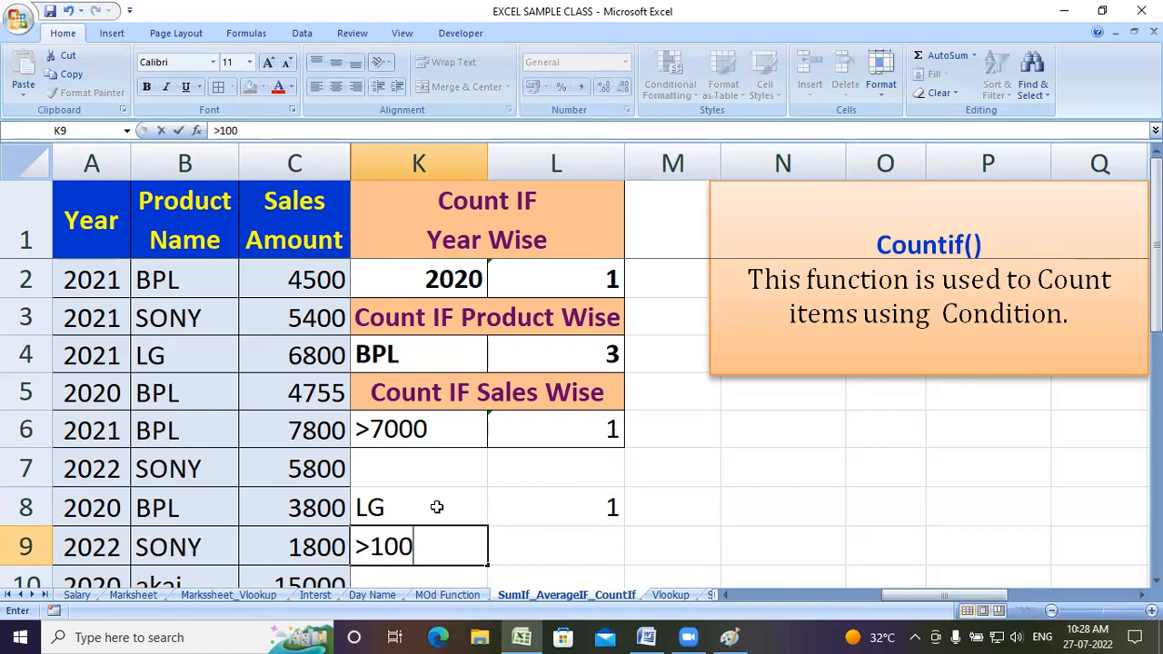
{"action": "type", "text": "00"}
{"action": "key", "text": "Tab"}
Step: Enter the formula =COUNTIF(C2:C10,K9) in L9 to count the sales amounts meeting the condition in K9
{"action": "type", "text": "="}
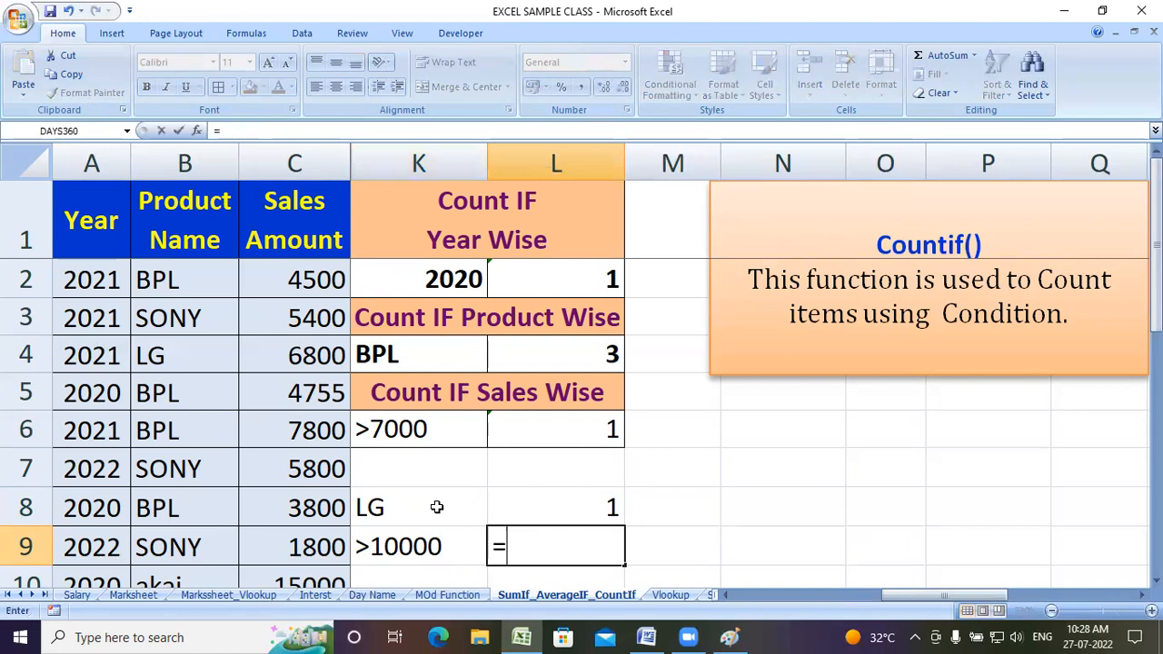
{"action": "type", "text": "count"}
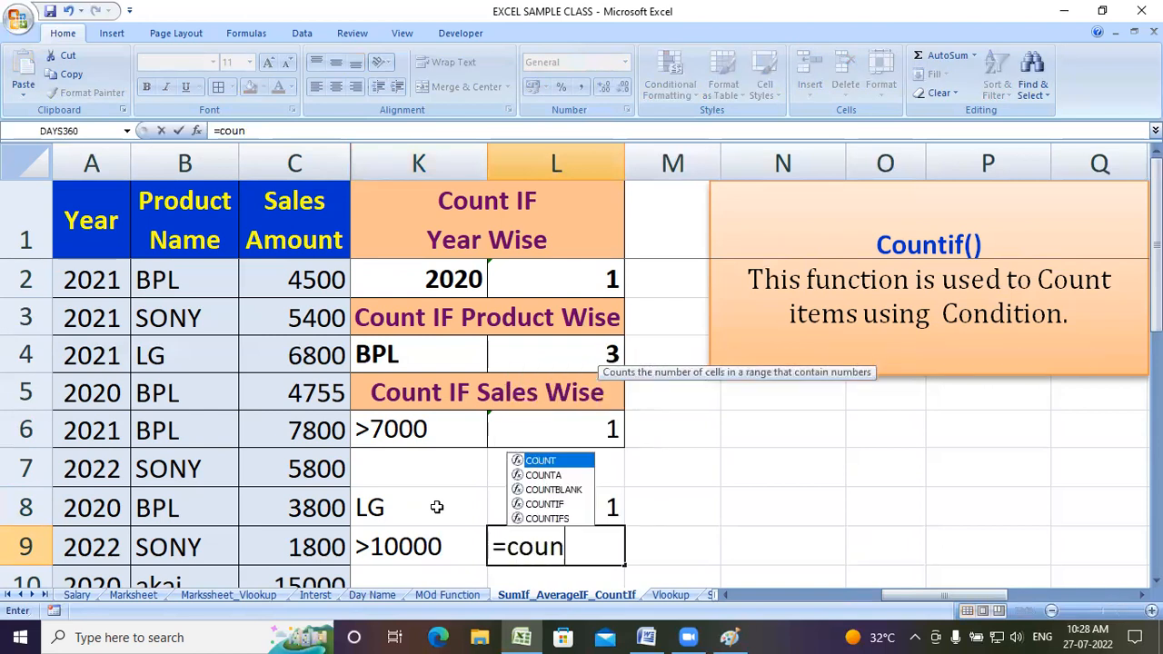
{"action": "key", "text": "Down"}
{"action": "key", "text": "Down"}
{"action": "key", "text": "Down"}
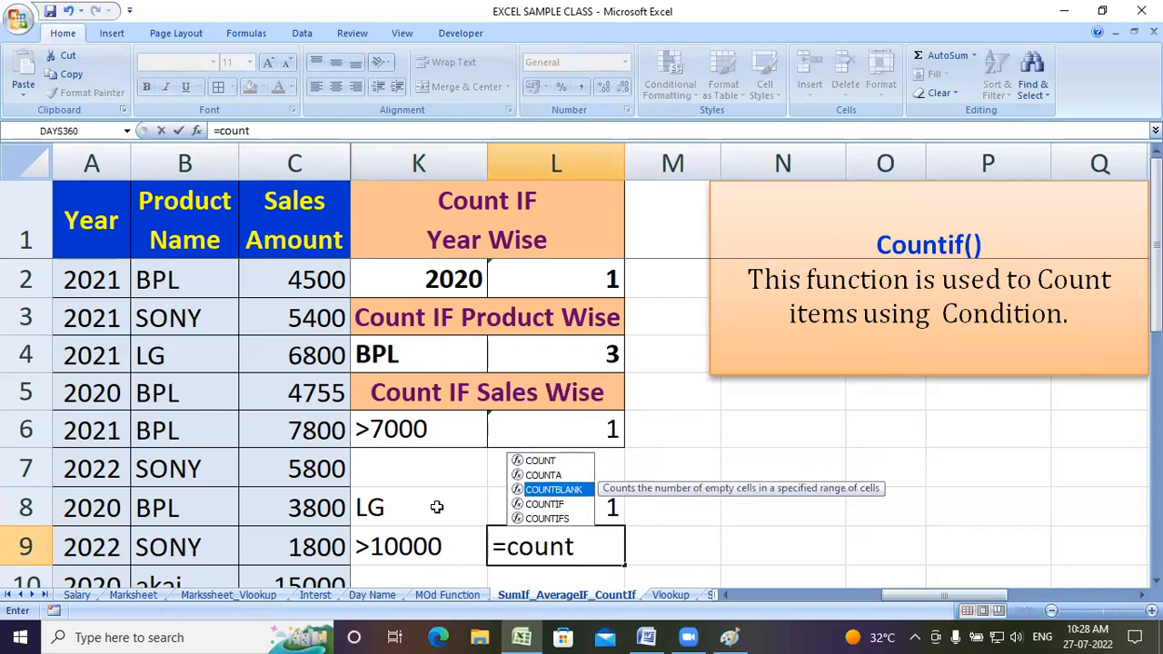
{"action": "key", "text": "Tab"}
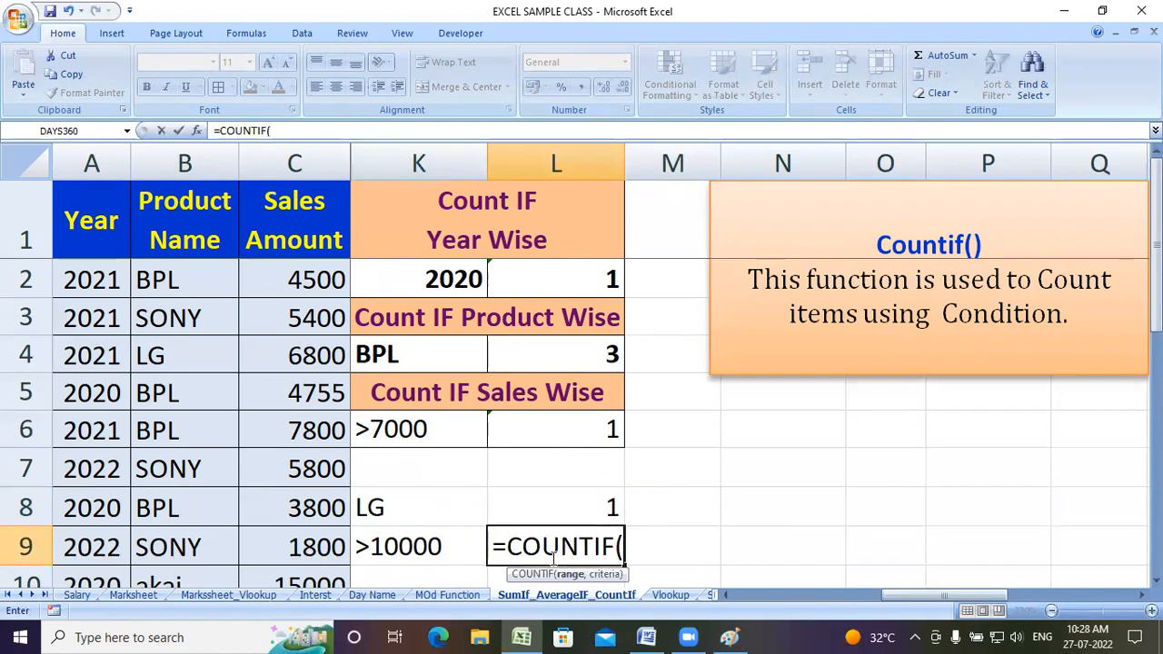
{"action": "left_click_drag", "start_coordinate": [312, 282], "coordinate": [306, 488]}
{"action": "type", "text": ","}
{"action": "left_click", "coordinate": [431, 469]}
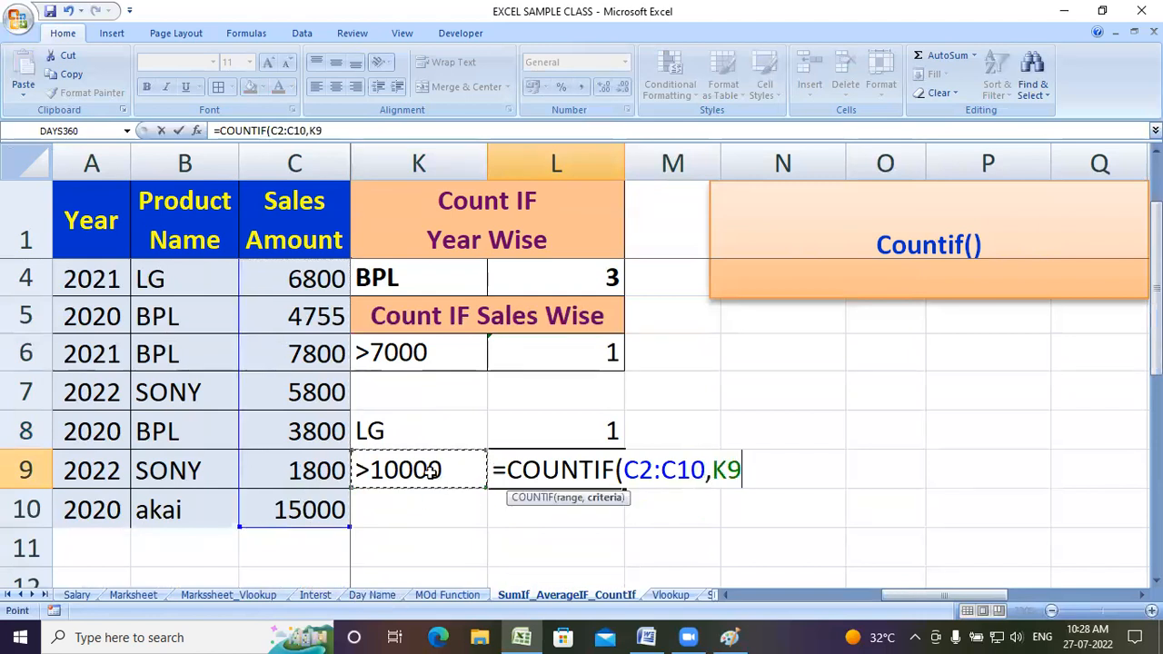
{"action": "type", "text": ")"}
{"action": "key", "text": "Return"}
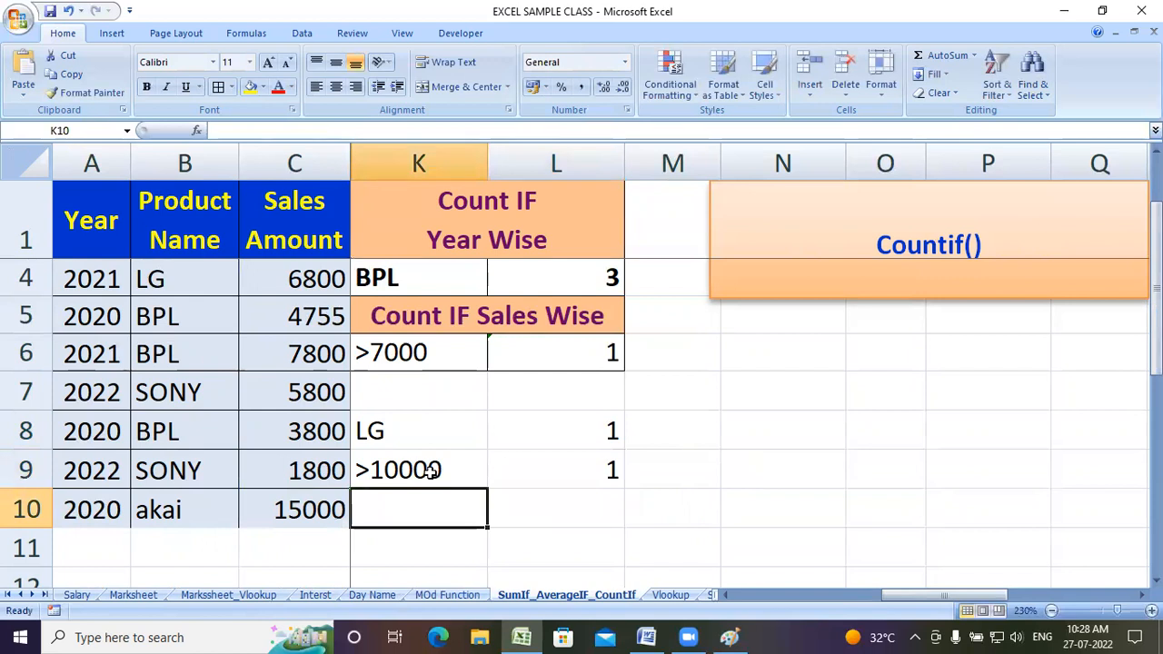
Step: Replace the sales amount criterion in K9 with <4000
{"action": "left_click", "coordinate": [433, 469]}
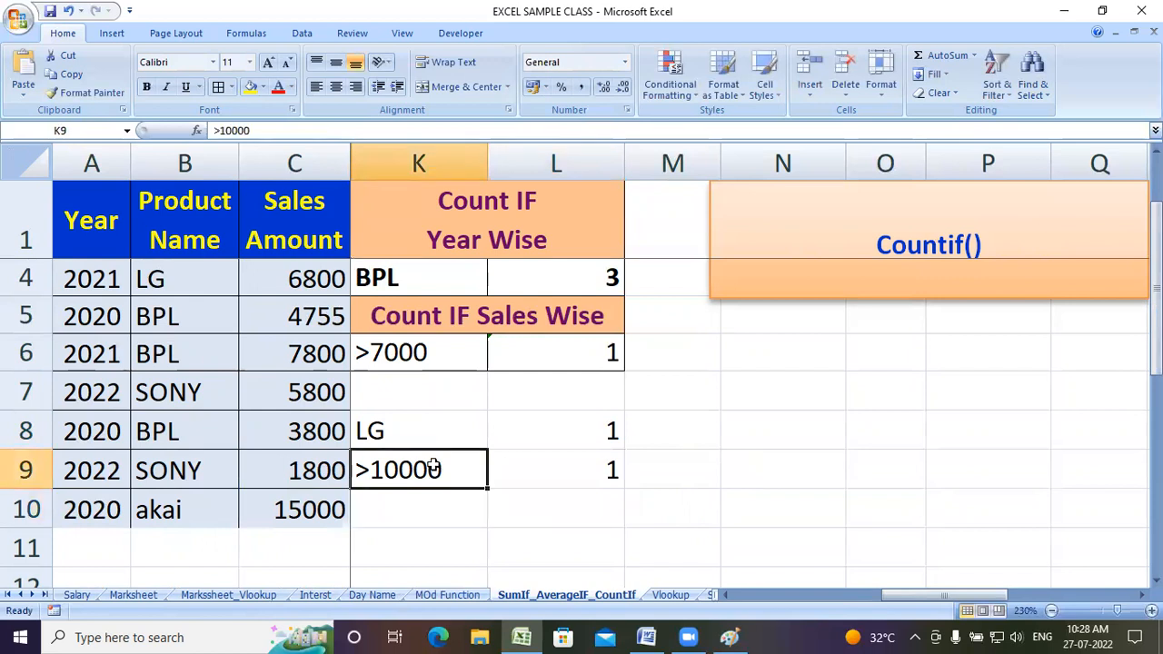
{"action": "type", "text": "<4000"}
{"action": "key", "text": "Return"}
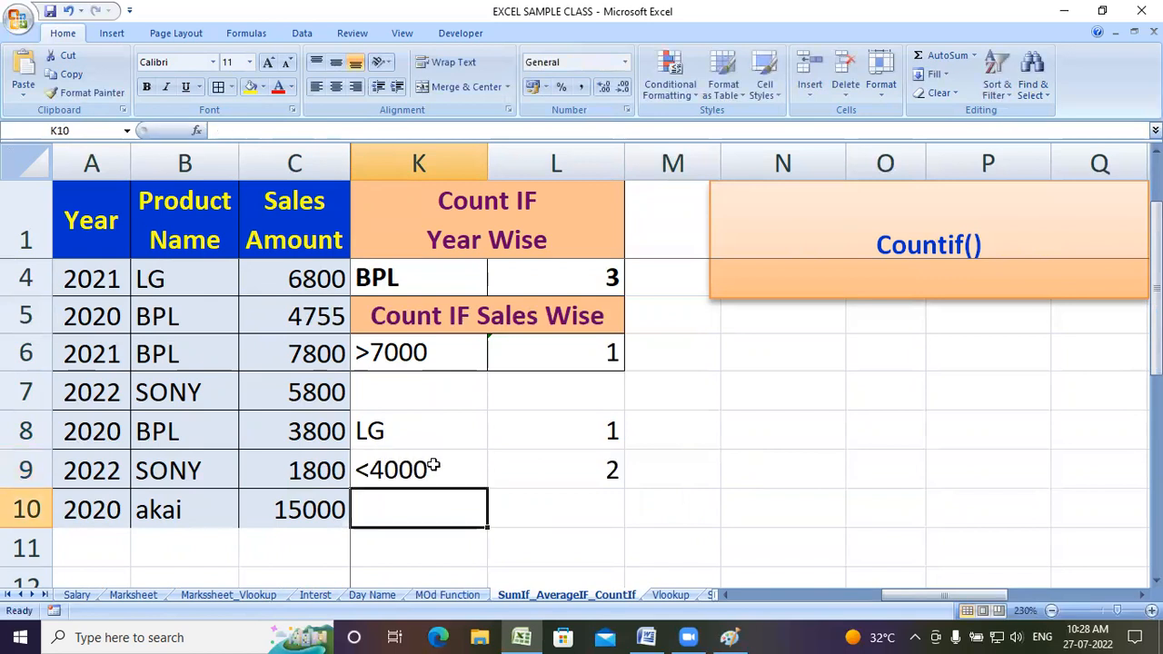
Step: Check the Sales Amount column for values that meet the <4000 criterion
{"action": "left_click", "coordinate": [262, 444]}
{"action": "scroll", "coordinate": [273, 459], "scroll_direction": "up", "scroll_amount": 1}
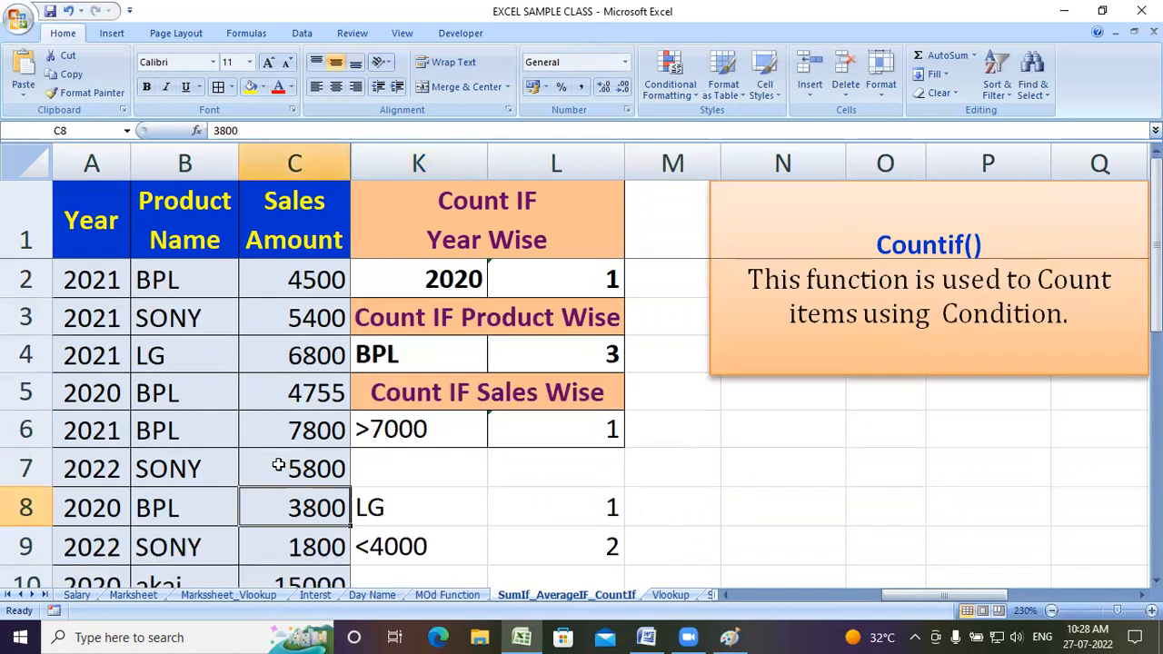
{"action": "scroll", "coordinate": [277, 466], "scroll_direction": "down", "scroll_amount": 1}
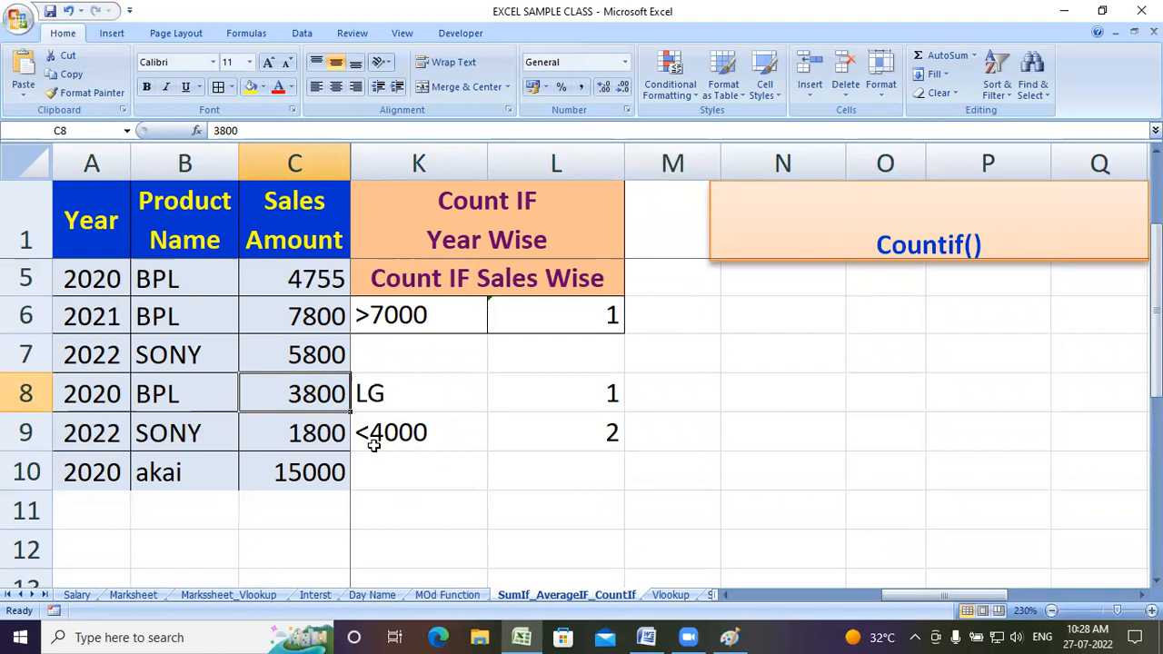
{"action": "scroll", "coordinate": [313, 443], "scroll_direction": "up", "scroll_amount": 1}
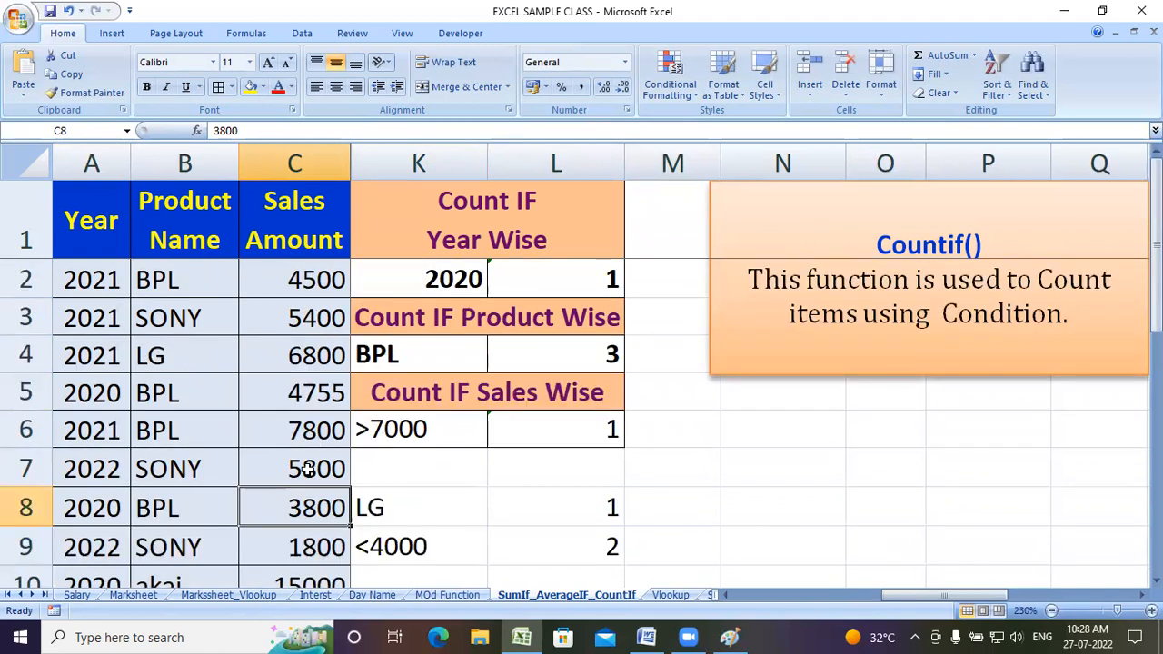
{"action": "scroll", "coordinate": [306, 499], "scroll_direction": "down", "scroll_amount": 2}
{"action": "scroll", "coordinate": [307, 500], "scroll_direction": "up", "scroll_amount": 2}
{"action": "left_click", "coordinate": [318, 544]}
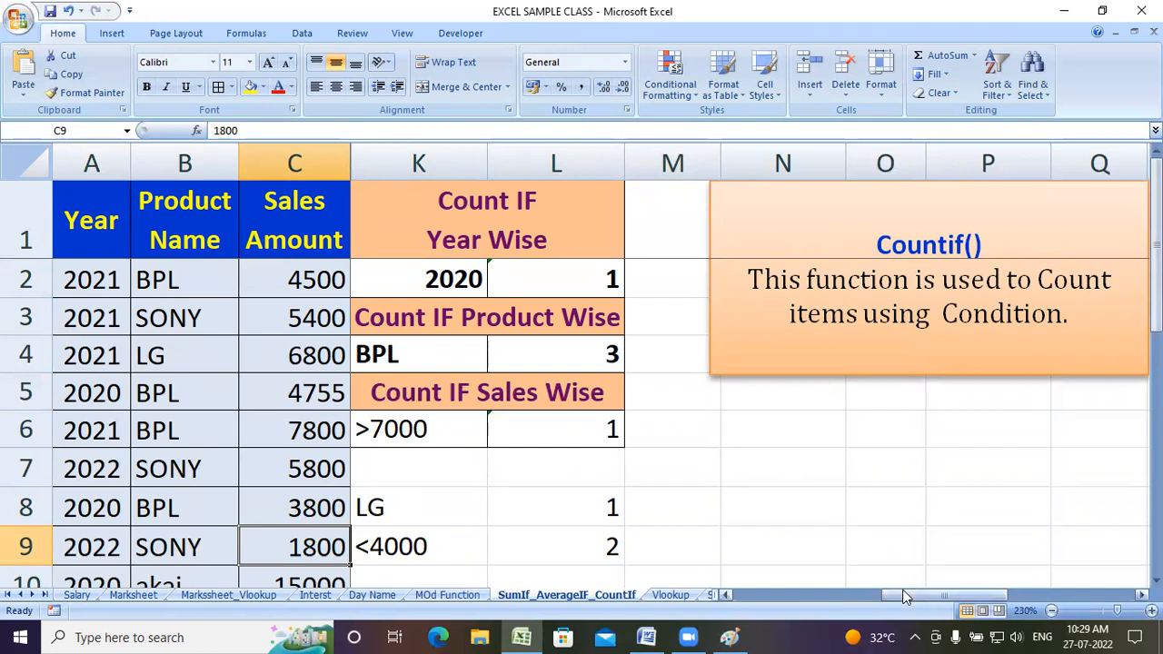
Step: Shorten the Countif() note box to end within row 3, uncovering the Countifs example in row 4
{"action": "left_click_drag", "start_coordinate": [905, 595], "coordinate": [966, 587]}
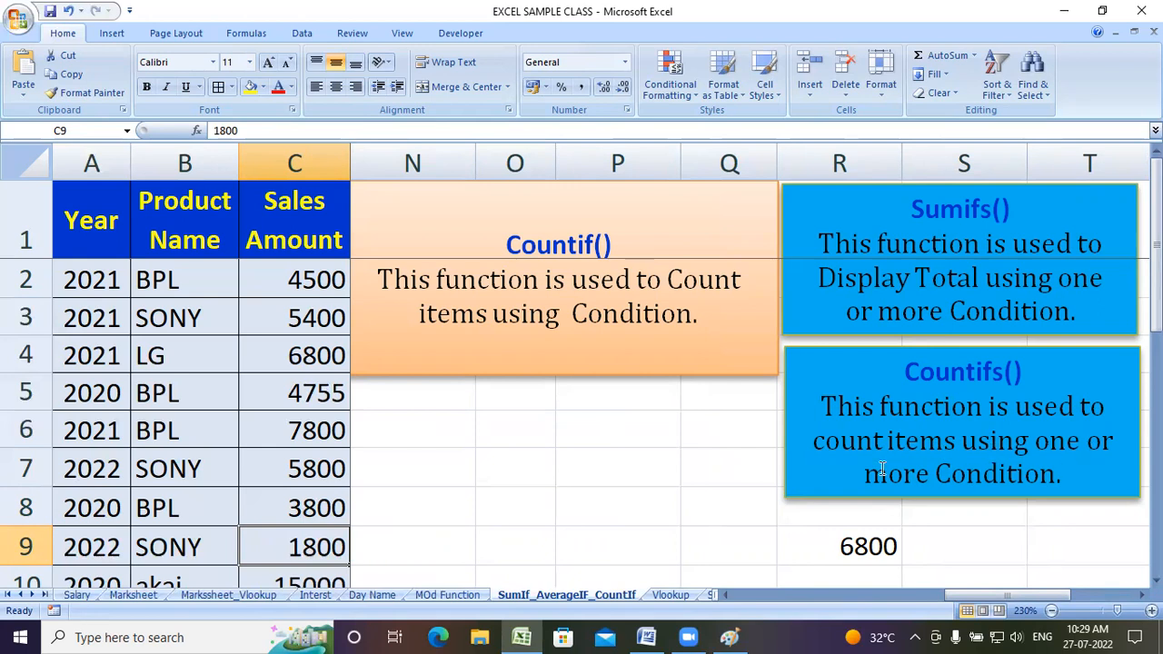
{"action": "left_click", "coordinate": [617, 368]}
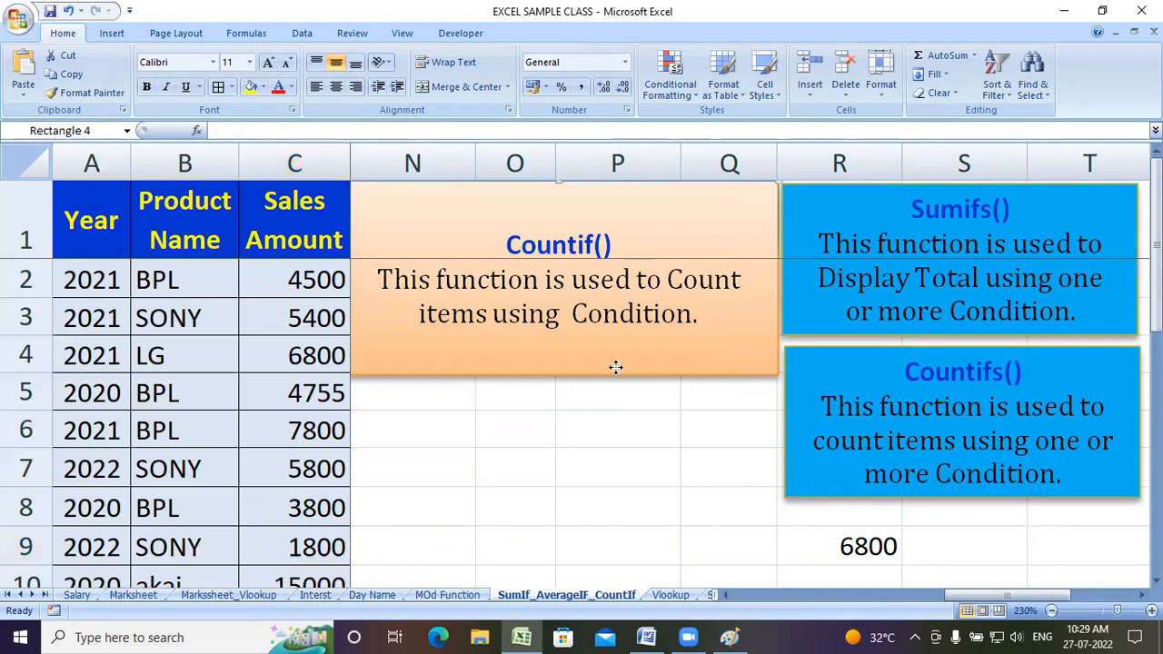
{"action": "left_click_drag", "start_coordinate": [558, 374], "coordinate": [558, 301]}
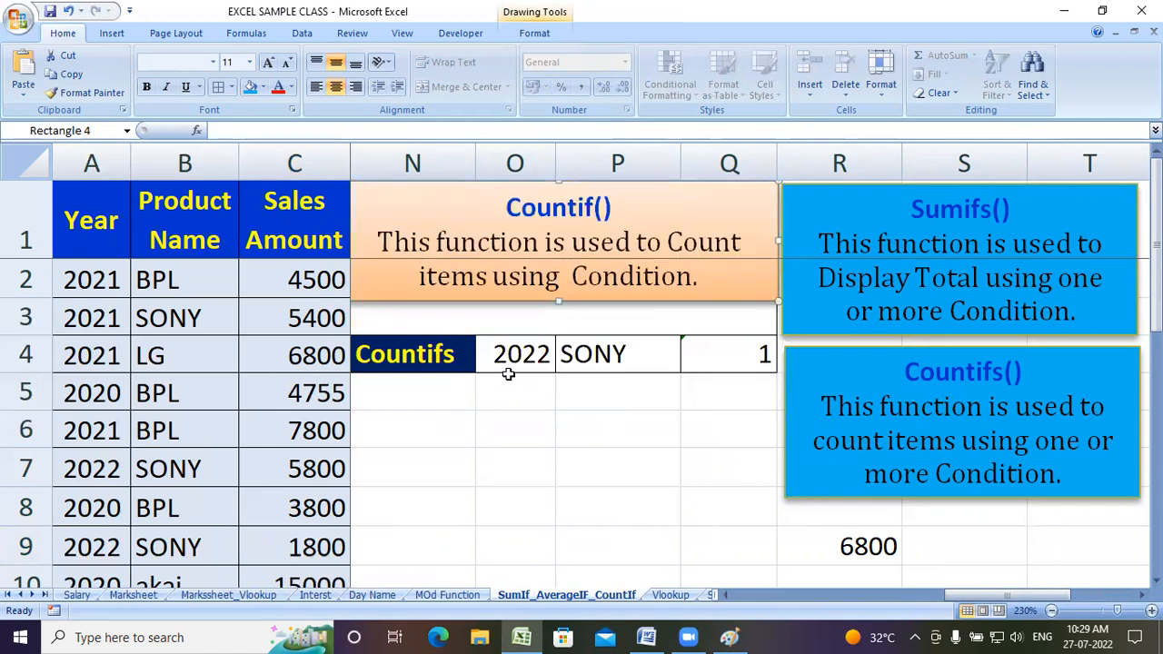
Step: Shorten the Sumifs() note box slightly from its lower edge, widening the gap above the Countifs() note
{"action": "left_click", "coordinate": [908, 325]}
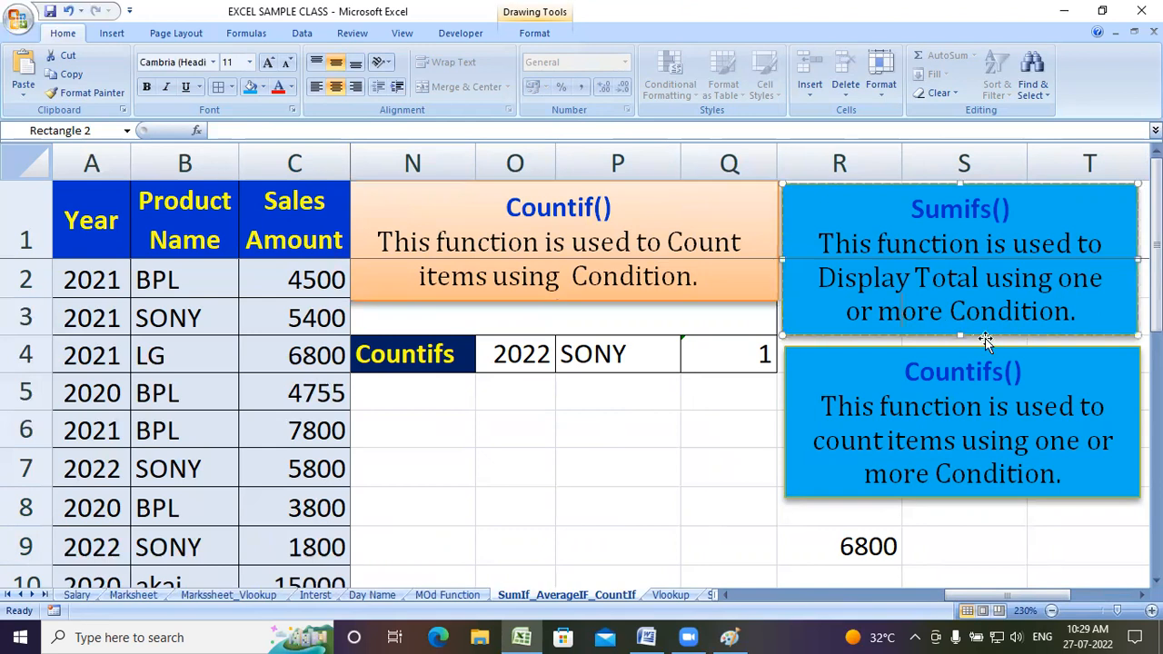
{"action": "left_click_drag", "start_coordinate": [961, 335], "coordinate": [961, 320]}
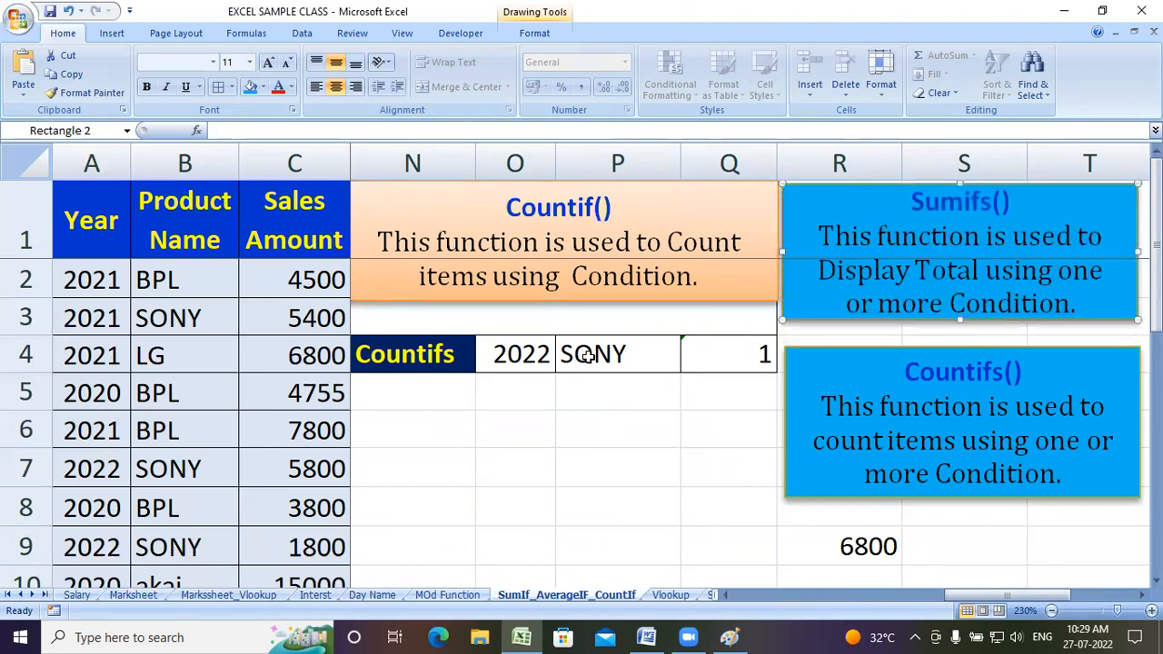
Step: Review the Countifs example in row 4, including its year and product criteria and the formula in Q4
{"action": "left_click", "coordinate": [525, 356]}
{"action": "left_click", "coordinate": [592, 360]}
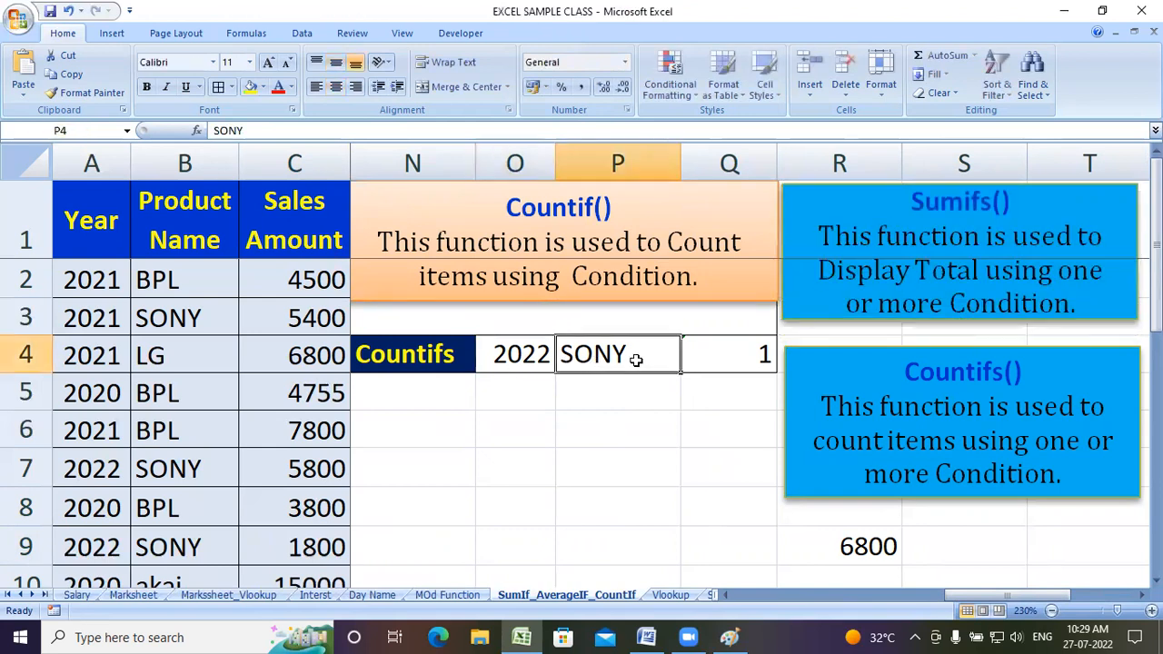
{"action": "left_click", "coordinate": [724, 360]}
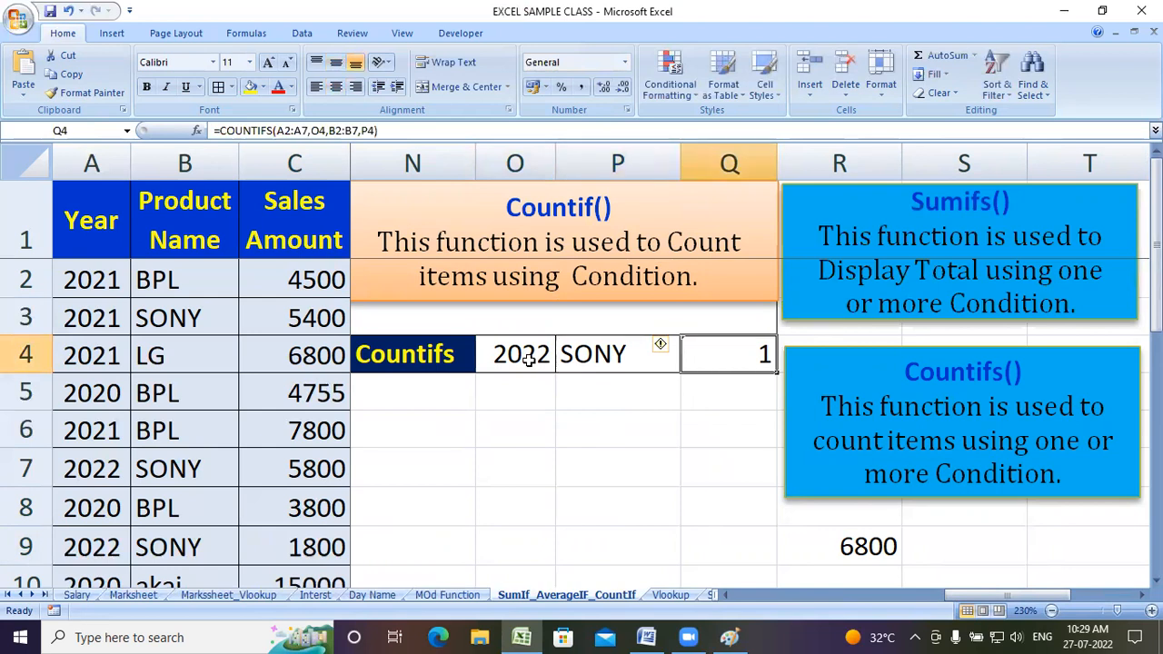
{"action": "double_click", "coordinate": [718, 358]}
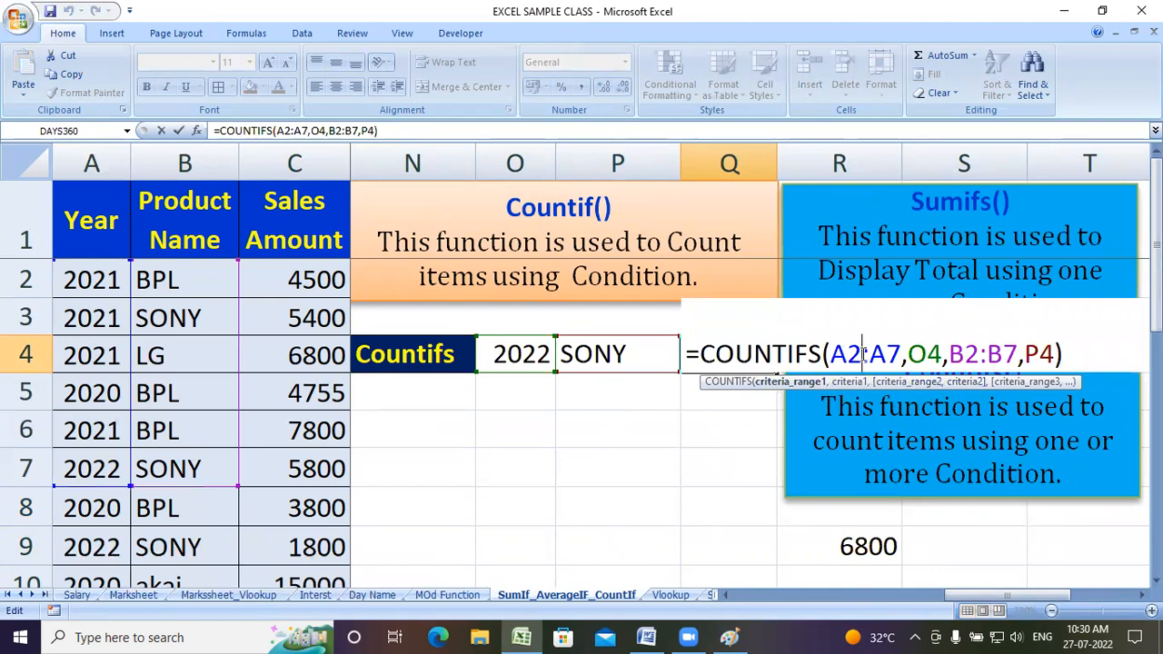
{"action": "key", "text": "Return"}
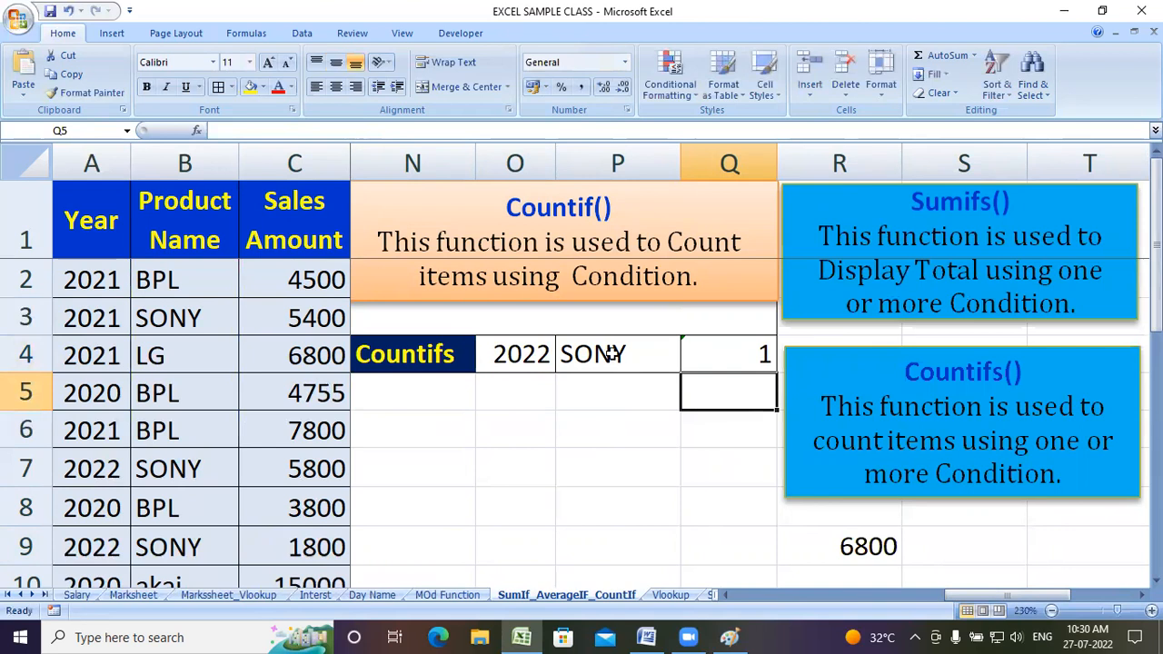
Step: Extend the criteria ranges in the Q4 COUNTIFS formula to A2:A10 and B2:B10
{"action": "double_click", "coordinate": [697, 350]}
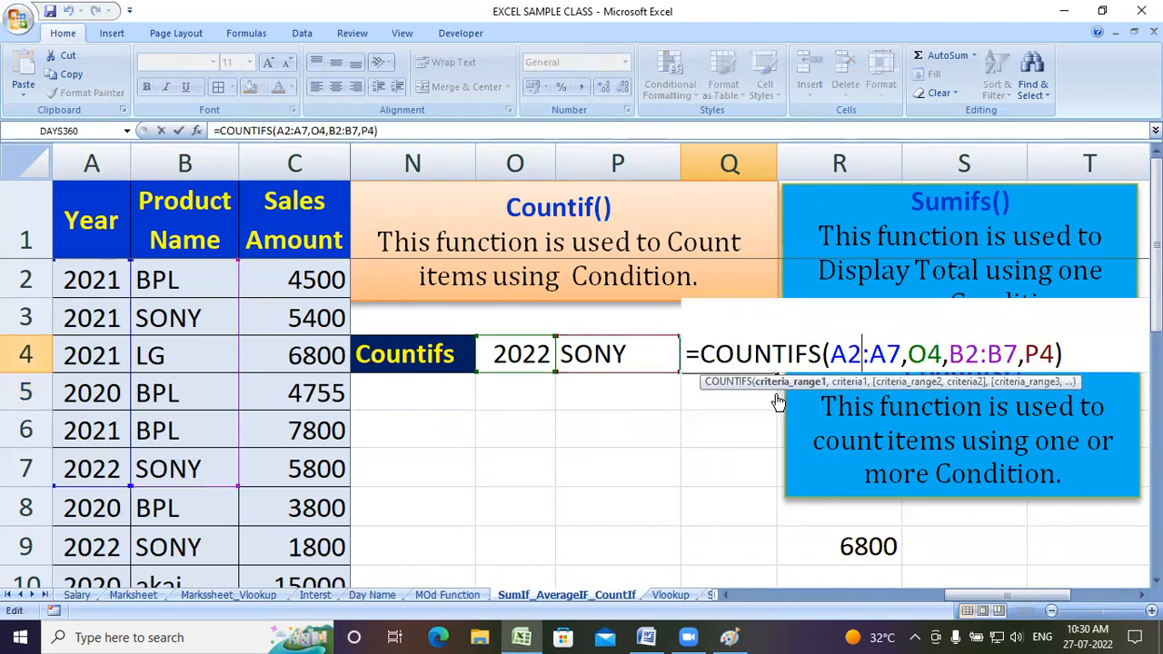
{"action": "left_click_drag", "start_coordinate": [130, 488], "coordinate": [120, 452]}
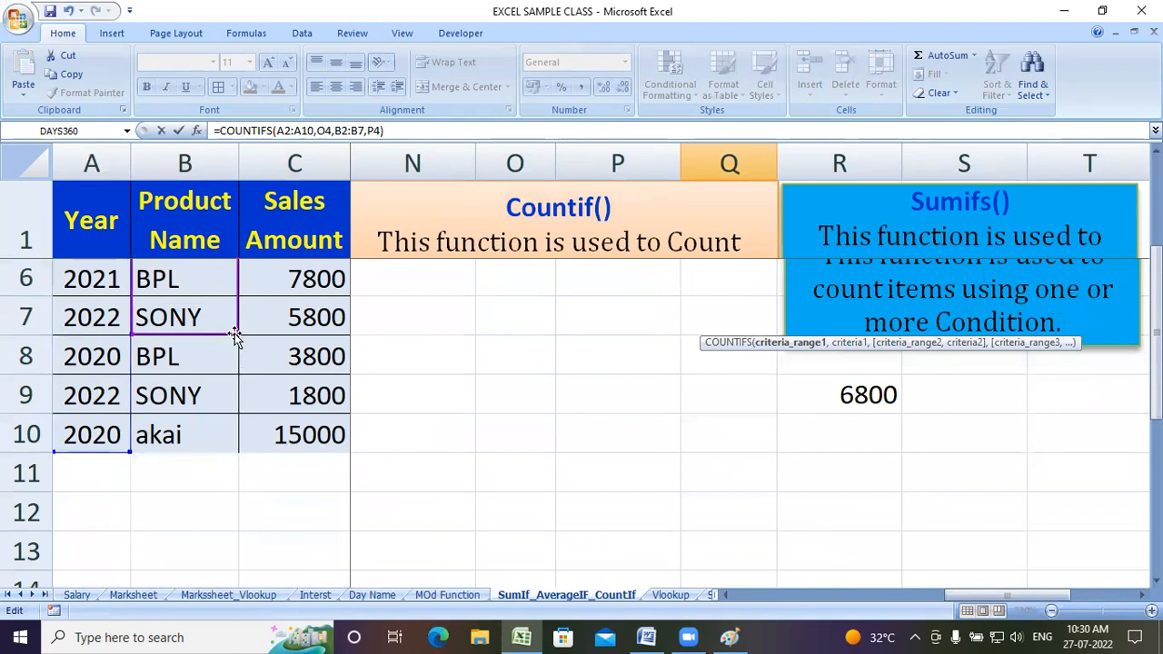
{"action": "left_click_drag", "start_coordinate": [236, 333], "coordinate": [223, 444]}
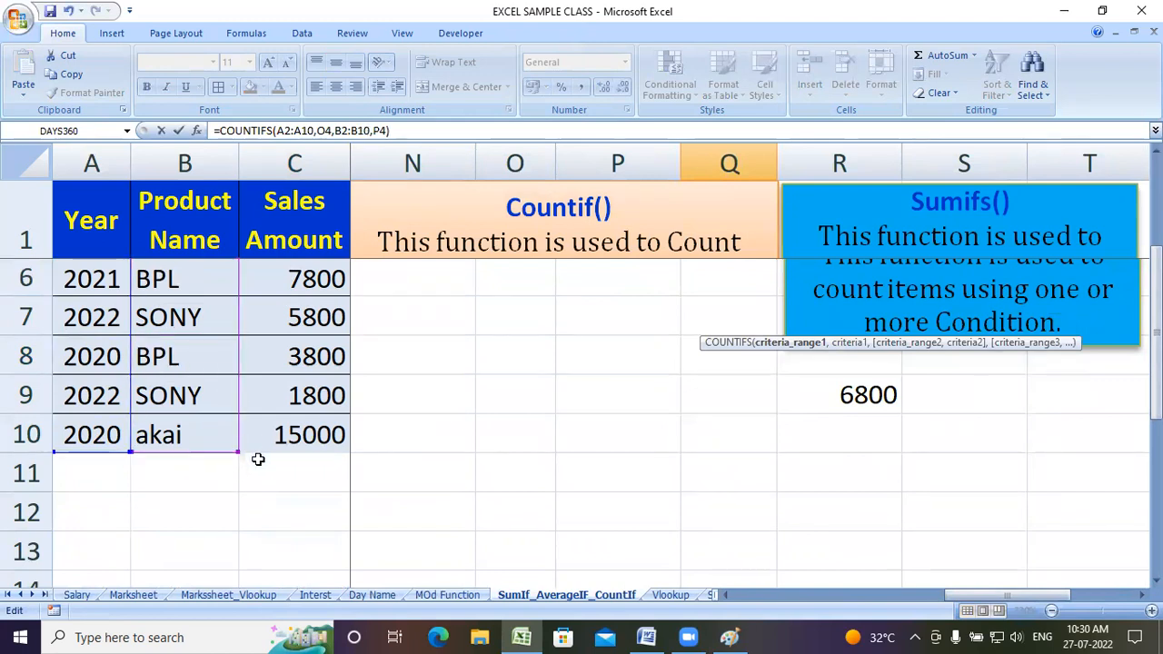
{"action": "scroll", "coordinate": [359, 471], "scroll_direction": "up", "scroll_amount": 2}
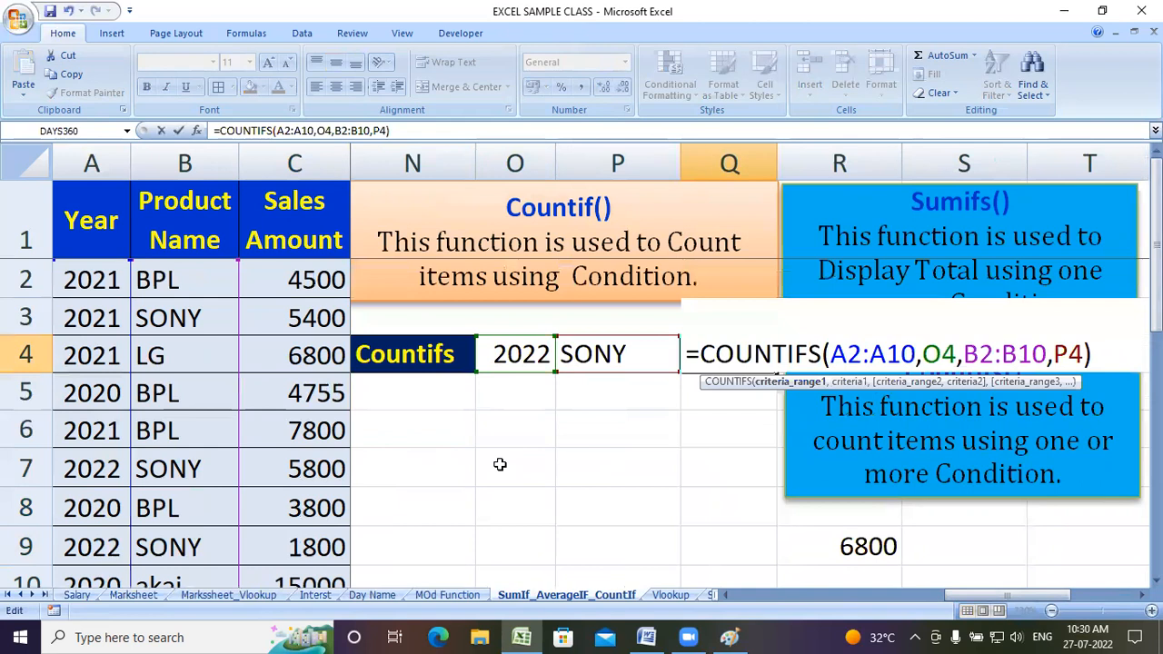
{"action": "key", "text": "Return"}
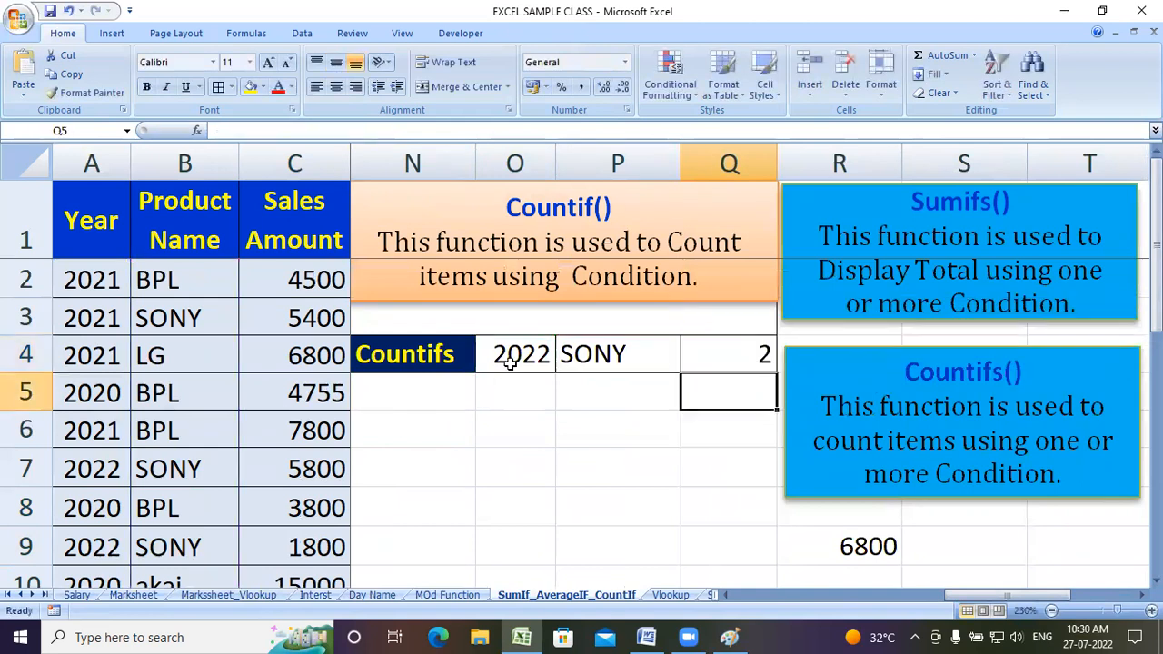
Step: Set the year criterion of the Countifs example in O4 to 2021
{"action": "left_click", "coordinate": [514, 358]}
{"action": "type", "text": "2021"}
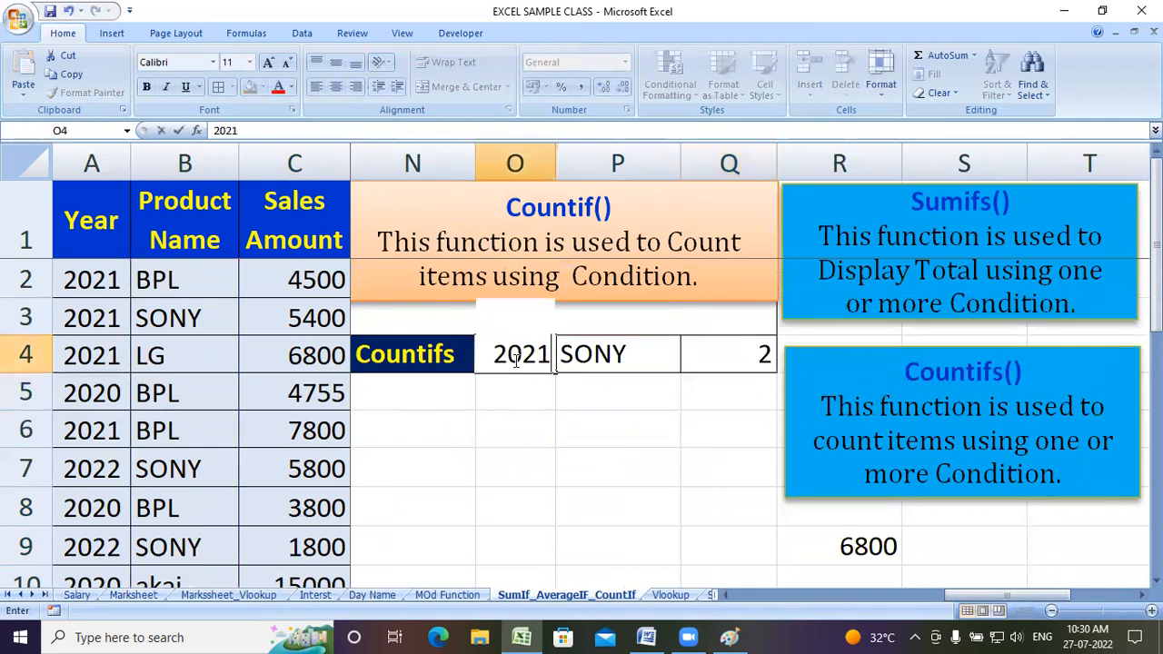
{"action": "key", "text": "Return"}
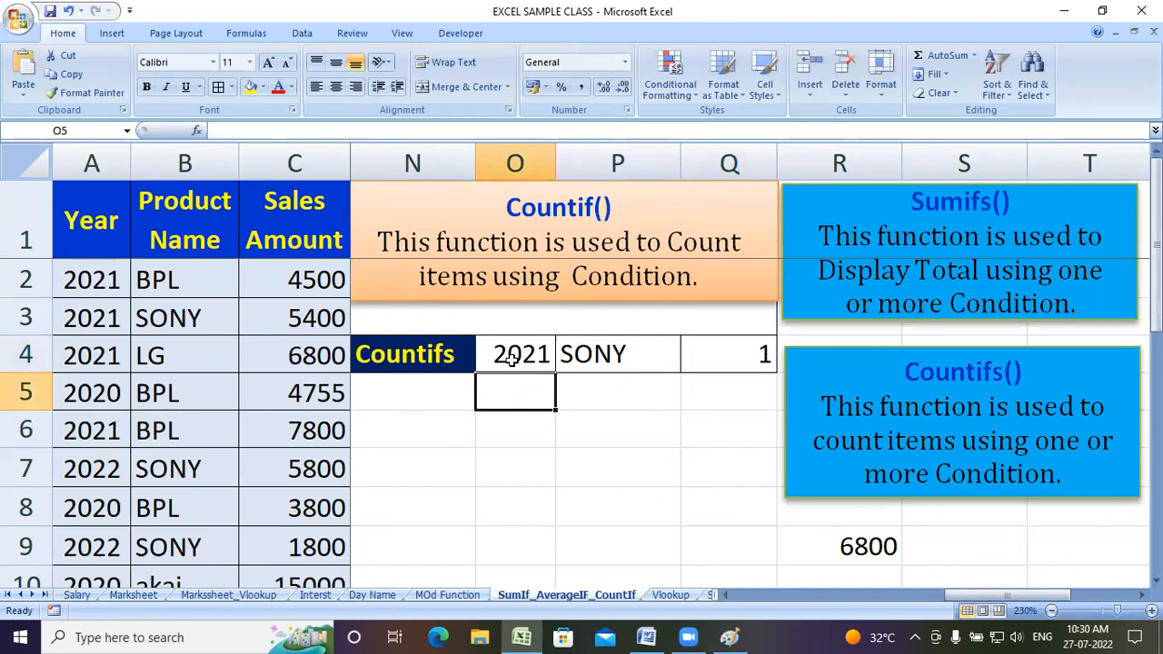
{"action": "left_click", "coordinate": [815, 583]}
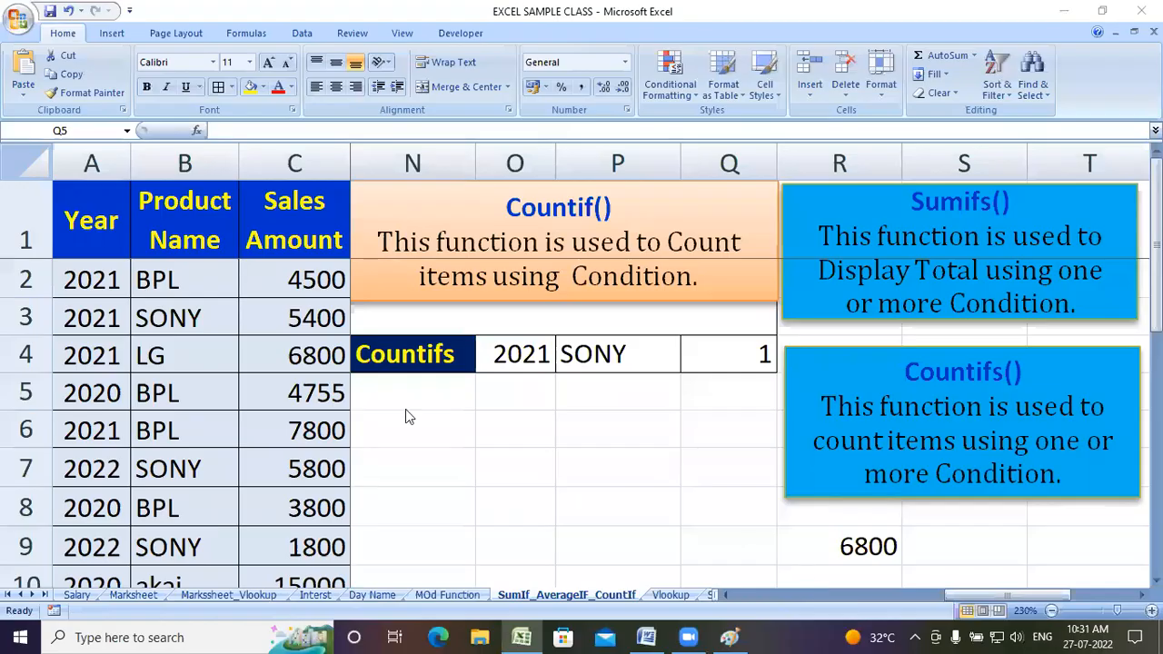
Step: Enter criteria for a second Countifs example: the year 2020 in O6 and the product lg in P6
{"action": "left_click", "coordinate": [455, 423]}
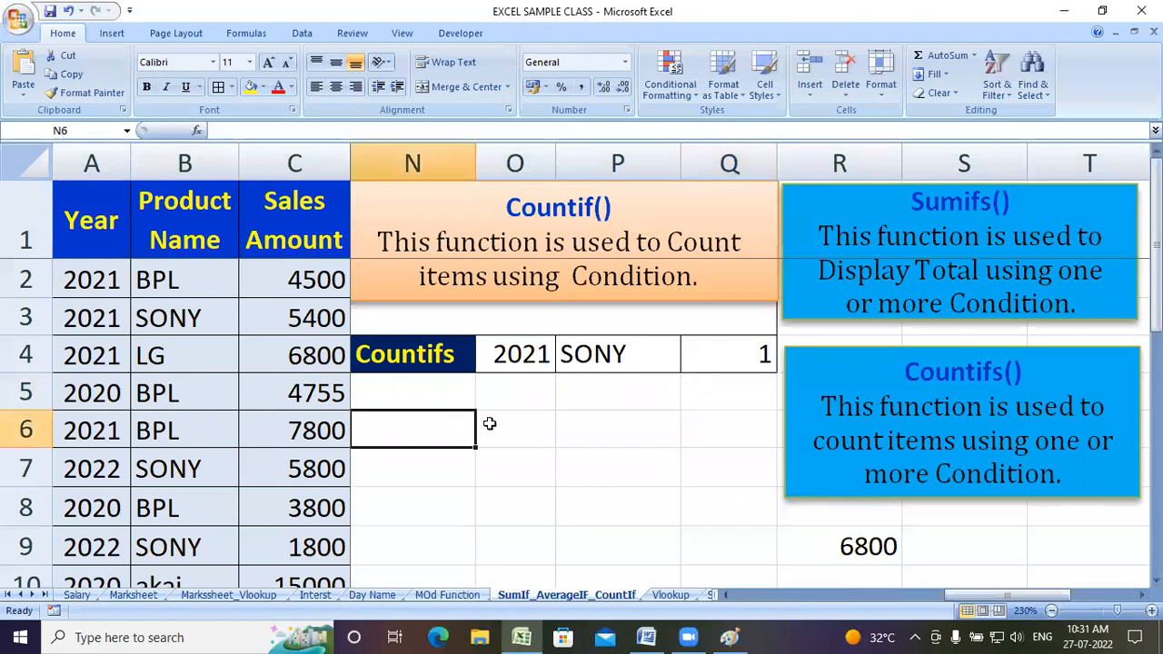
{"action": "left_click", "coordinate": [501, 422]}
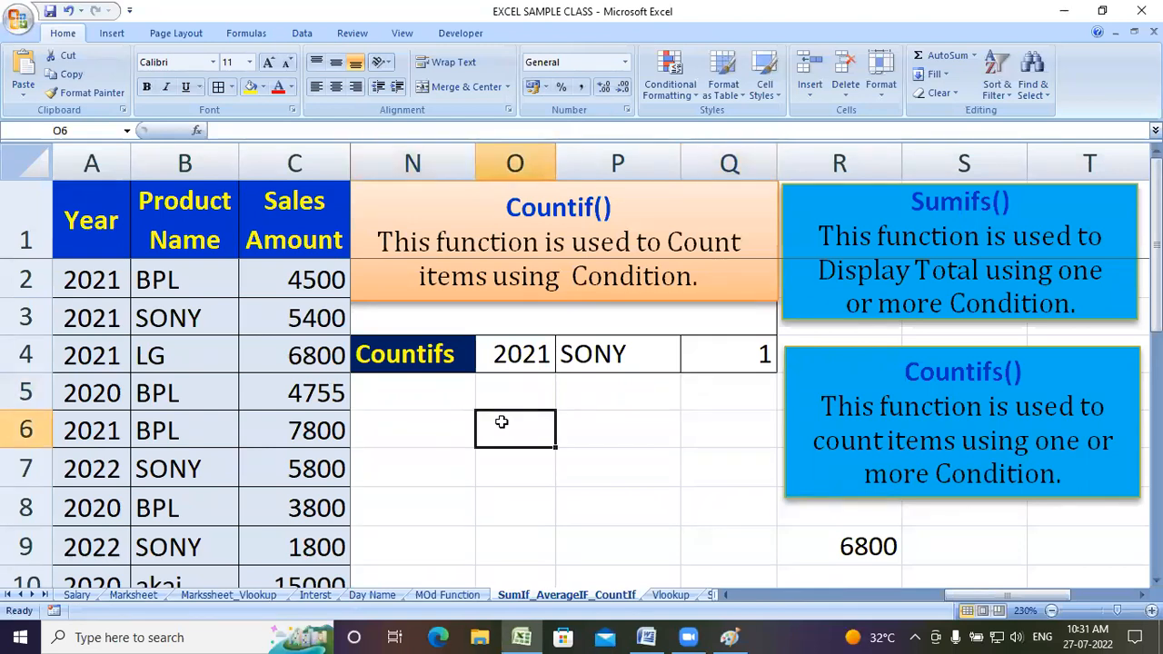
{"action": "type", "text": "2020"}
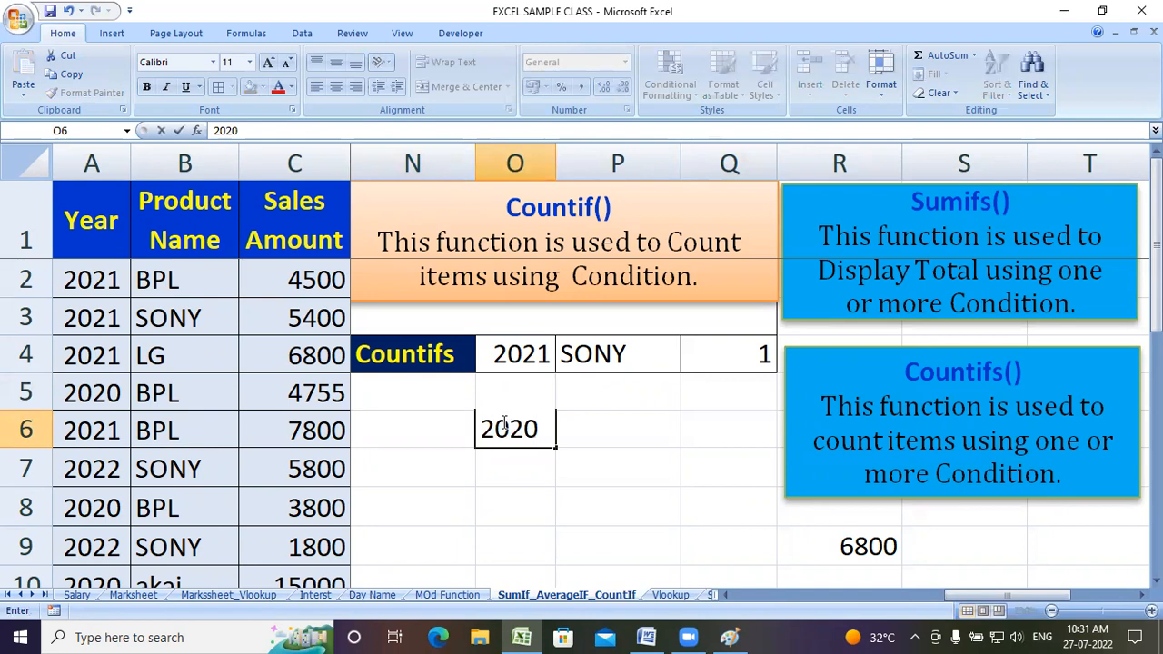
{"action": "key", "text": "Tab"}
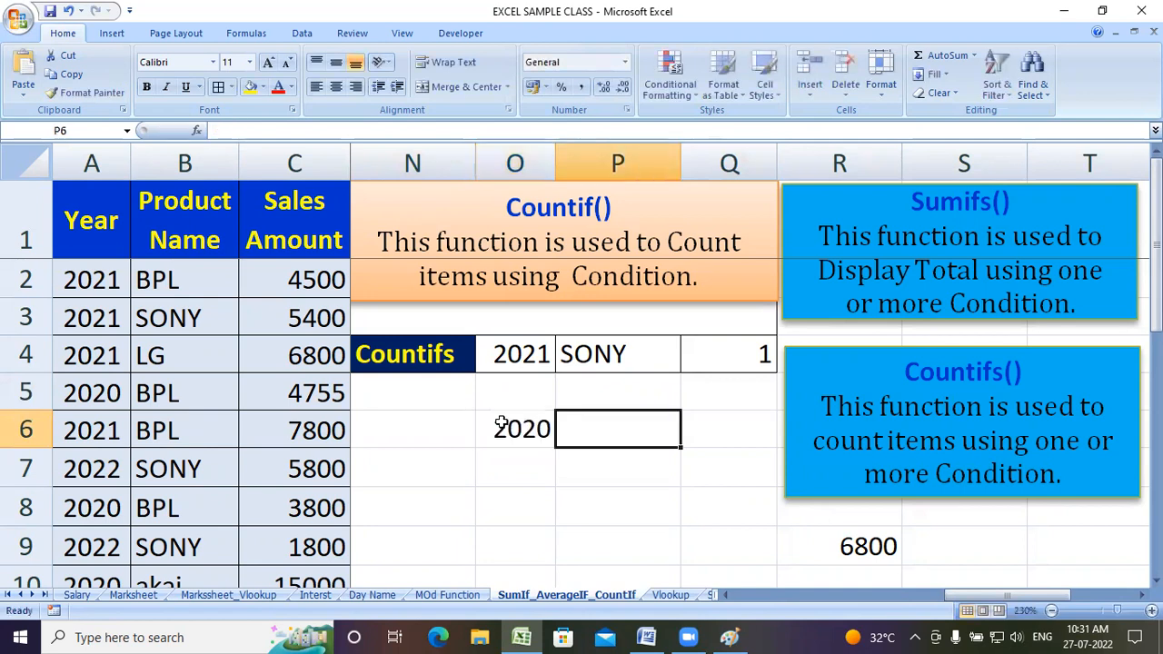
{"action": "type", "text": "lg"}
{"action": "key", "text": "Tab"}
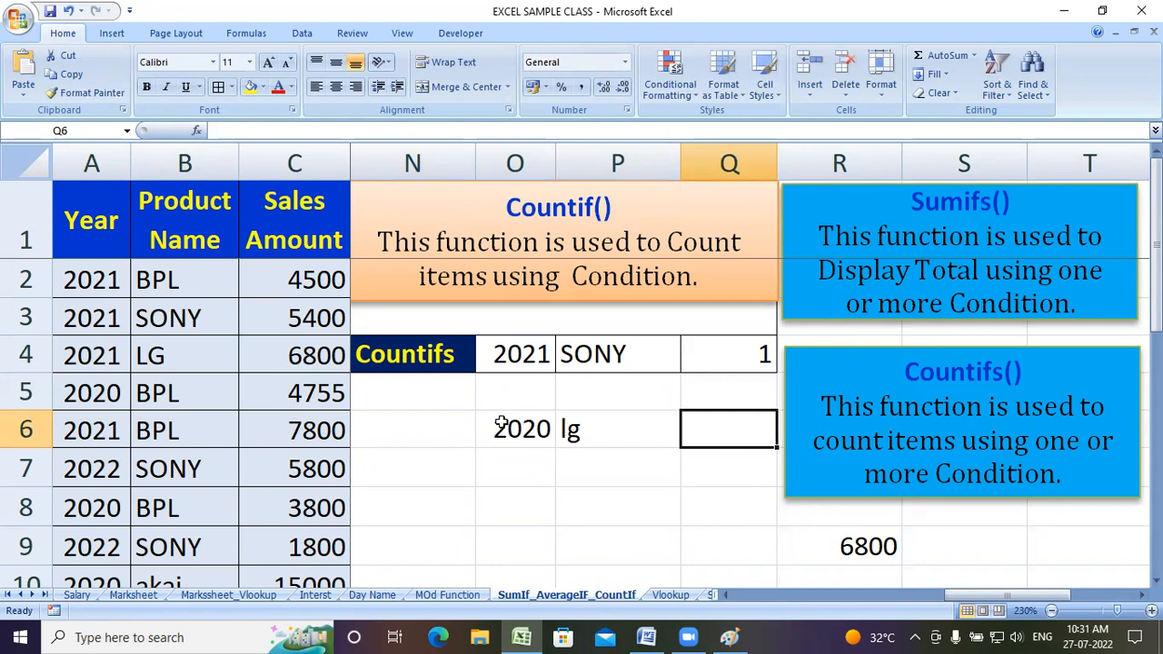
Step: Begin a COUNTIFS formula in Q6 with A2:A10 as the first criteria range and O6 as its criterion
{"action": "type", "text": "=coun"}
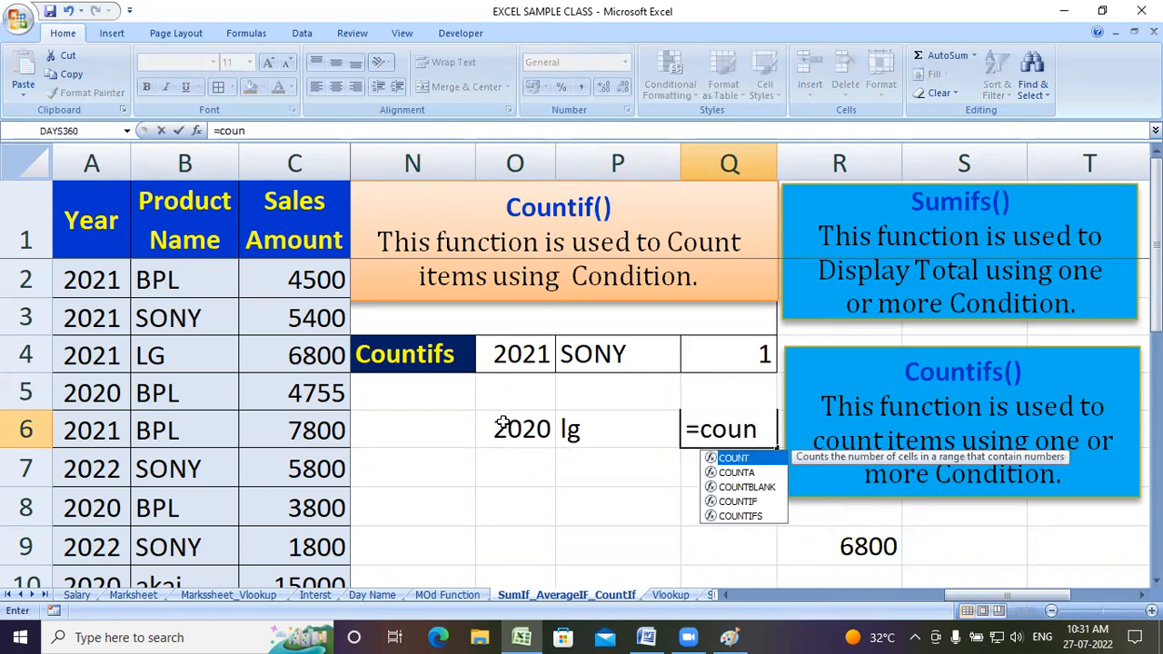
{"action": "key", "text": "Down"}
{"action": "key", "text": "Down"}
{"action": "key", "text": "Down"}
{"action": "key", "text": "Down"}
{"action": "key", "text": "Tab"}
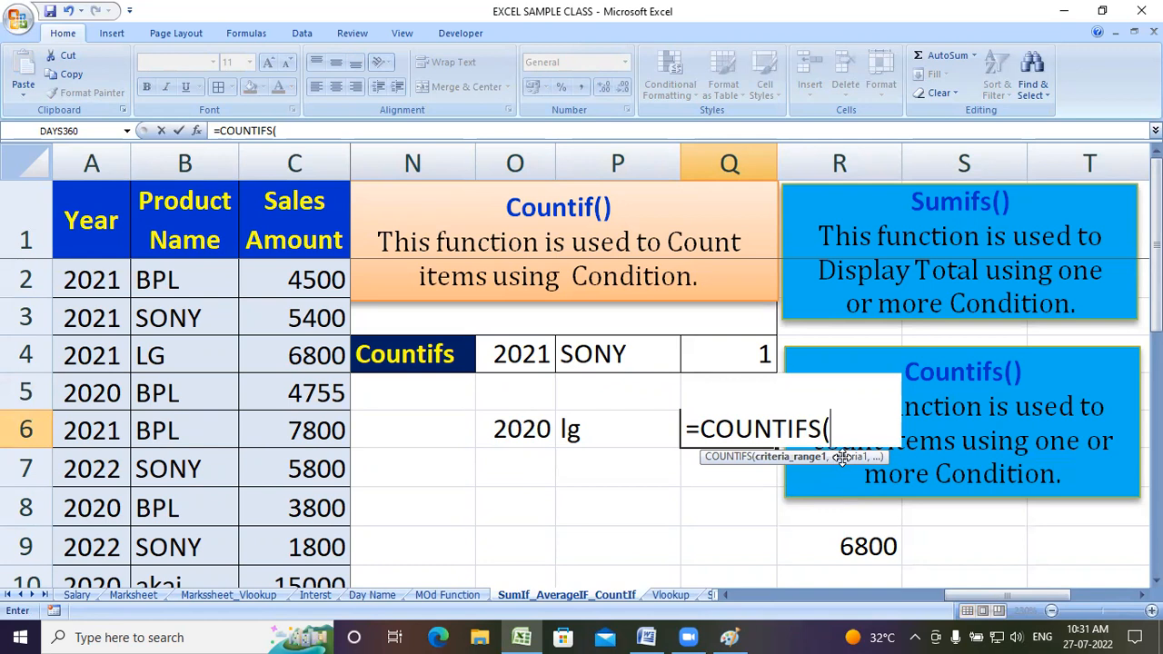
{"action": "left_click_drag", "start_coordinate": [119, 273], "coordinate": [98, 506]}
{"action": "type", "text": ","}
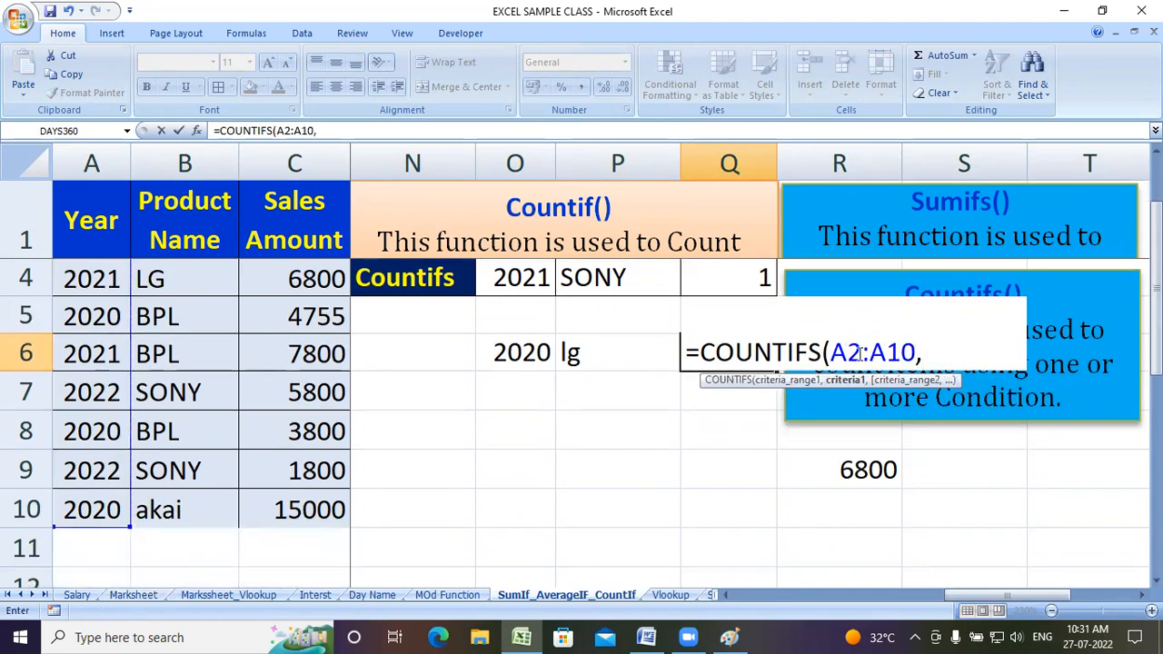
{"action": "left_click", "coordinate": [517, 355]}
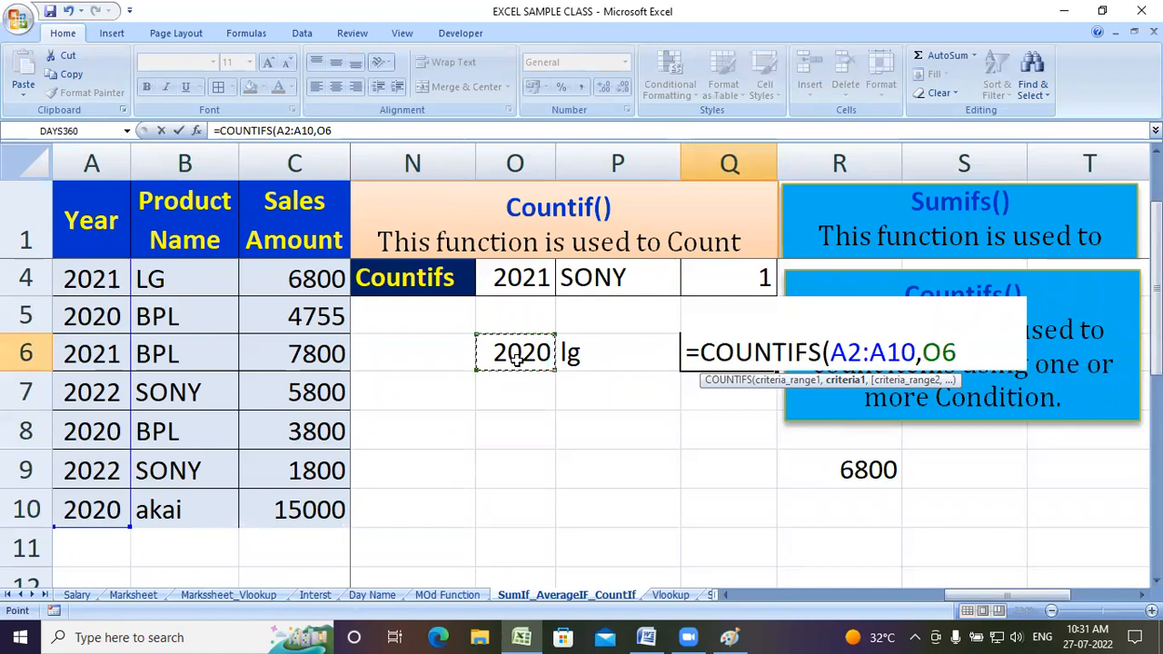
{"action": "type", "text": ","}
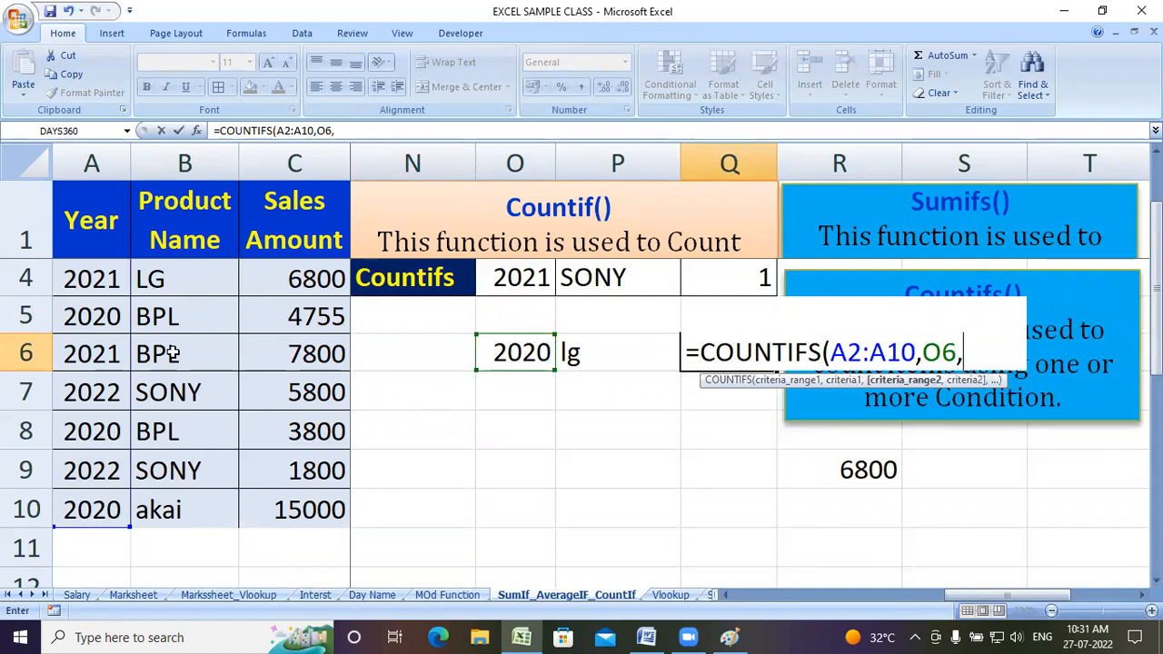
Step: Complete the Q6 formula with B2:B10 as the second criteria range and P6 as its criterion
{"action": "scroll", "coordinate": [170, 355], "scroll_direction": "up", "scroll_amount": 1}
{"action": "left_click_drag", "start_coordinate": [200, 282], "coordinate": [187, 511]}
{"action": "type", "text": ","}
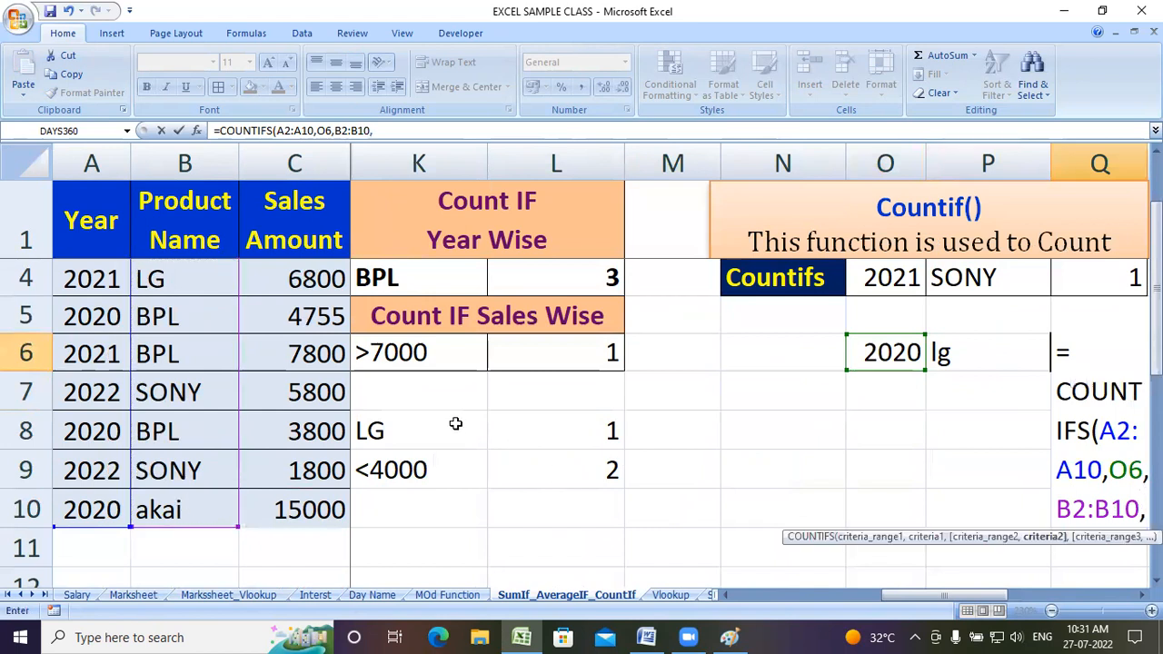
{"action": "left_click", "coordinate": [971, 354]}
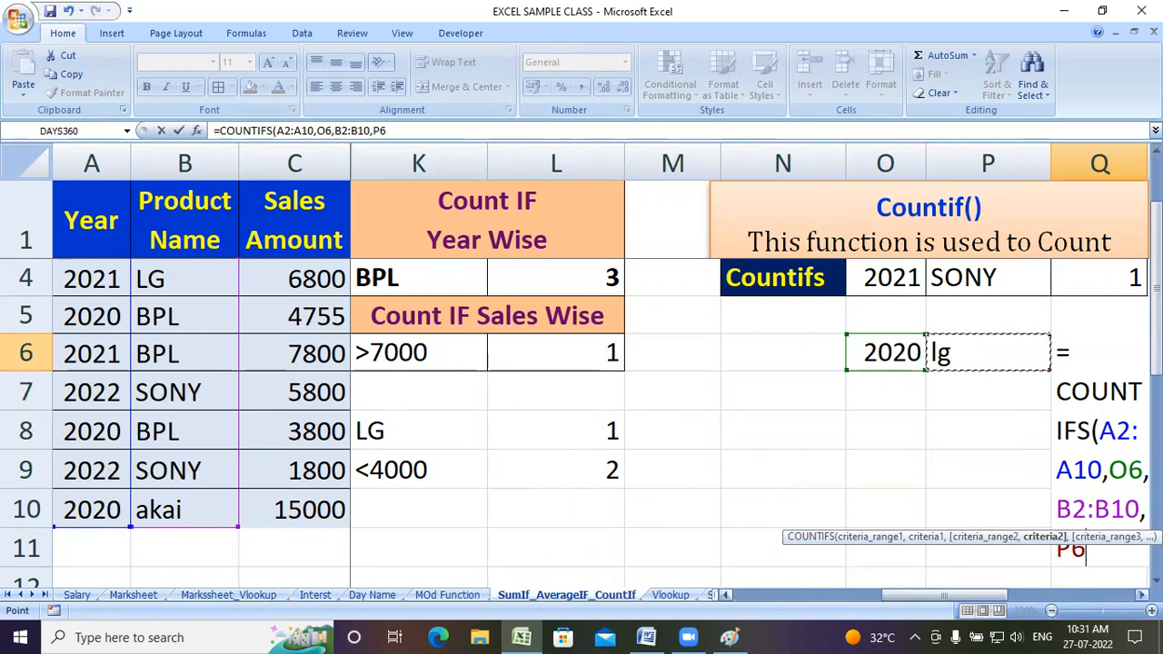
{"action": "scroll", "coordinate": [750, 364], "scroll_direction": "right", "scroll_amount": 2}
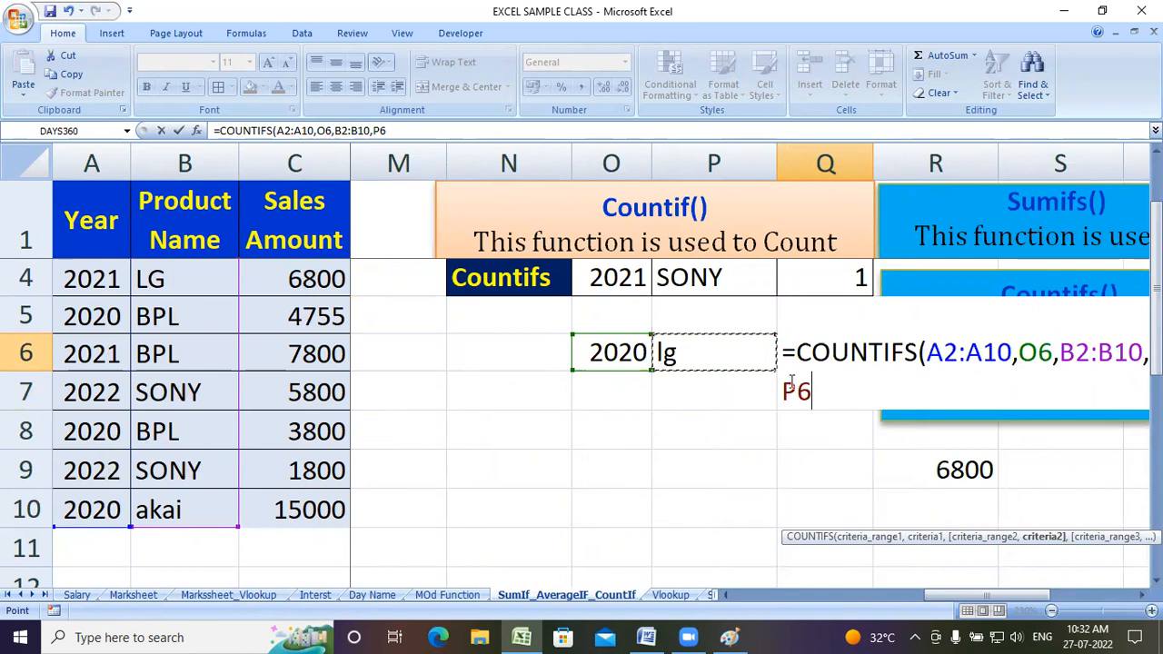
{"action": "type", "text": ")"}
{"action": "key", "text": "Return"}
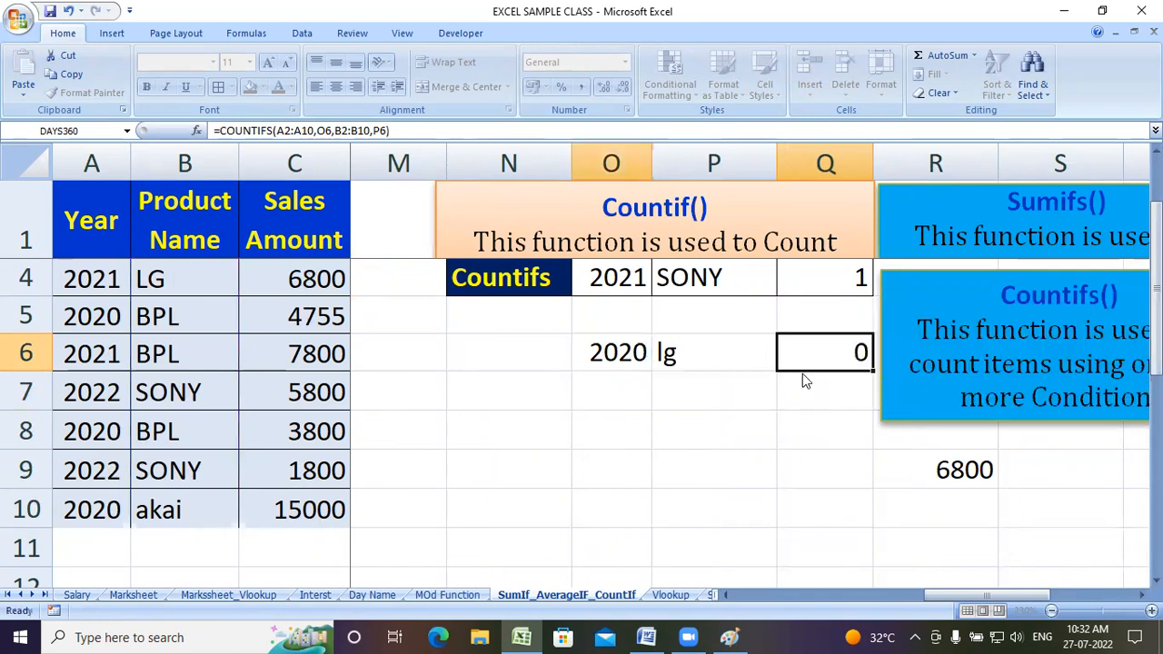
Step: Replace the product criterion in P6 with LG in capitals
{"action": "left_click", "coordinate": [716, 353]}
{"action": "type", "text": "LG"}
{"action": "key", "text": "Tab"}
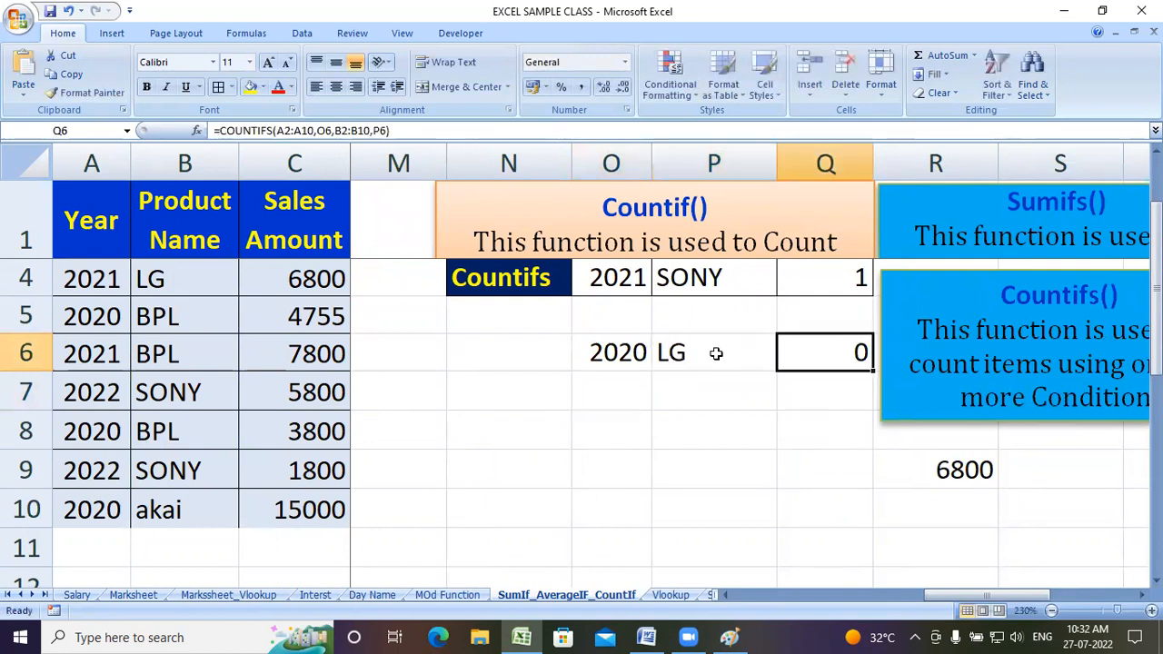
Step: Change the second Countifs example's criteria to the product Sony in P6 and the year 2021 in O6
{"action": "left_click", "coordinate": [716, 353]}
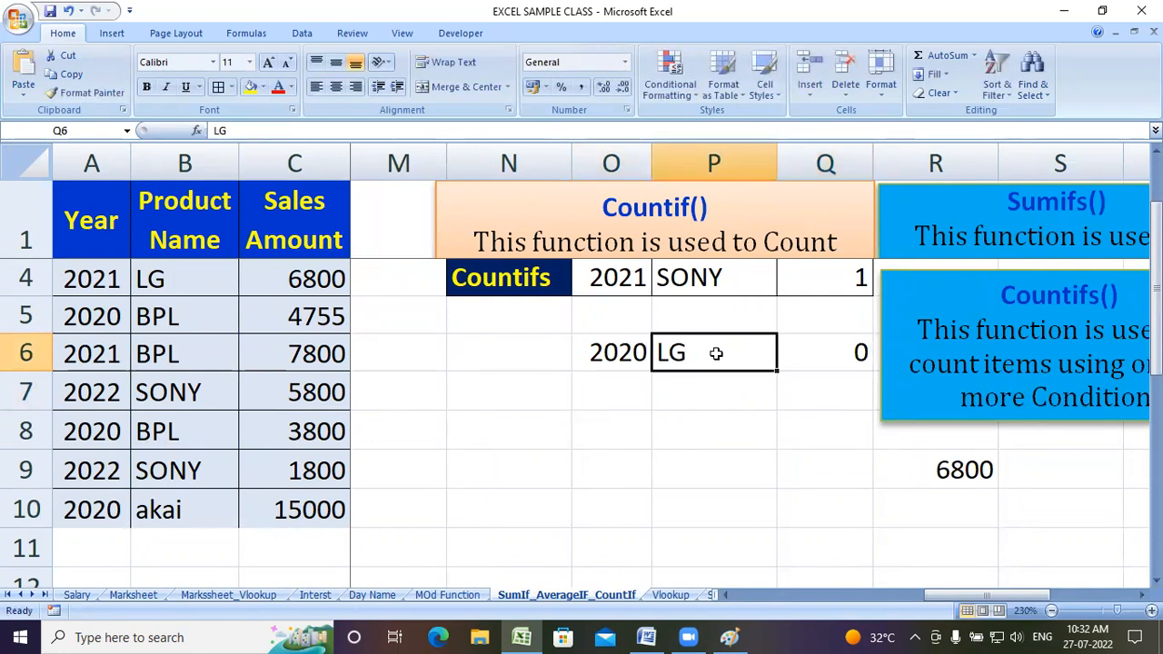
{"action": "type", "text": "Sony"}
{"action": "key", "text": "Return"}
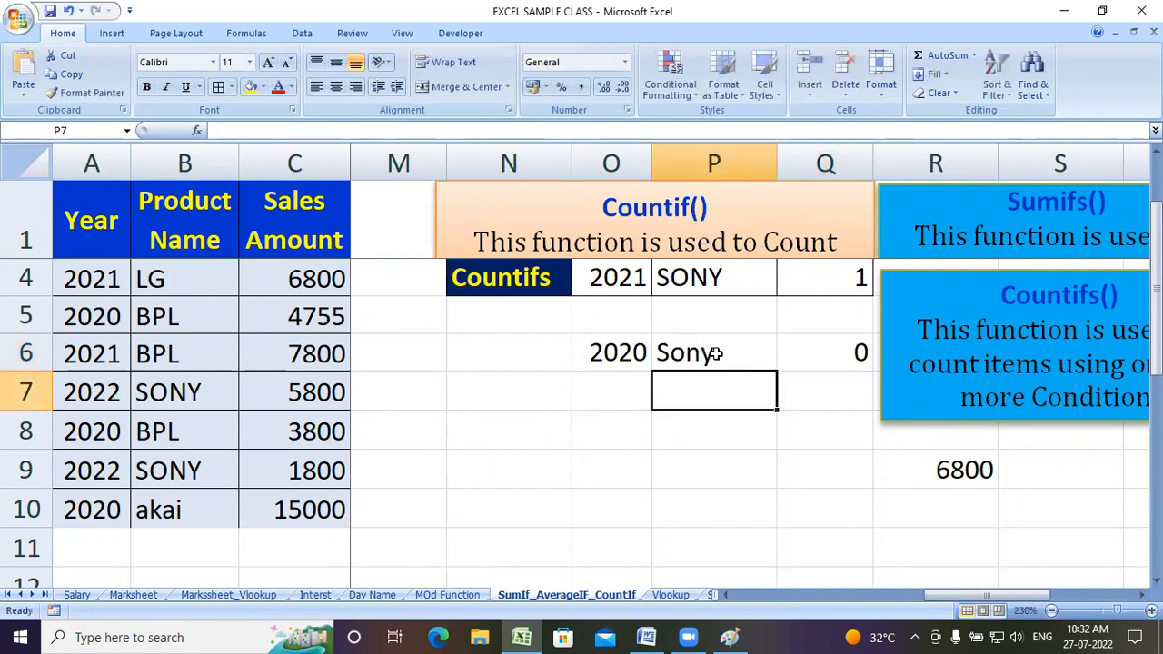
{"action": "left_click", "coordinate": [614, 356]}
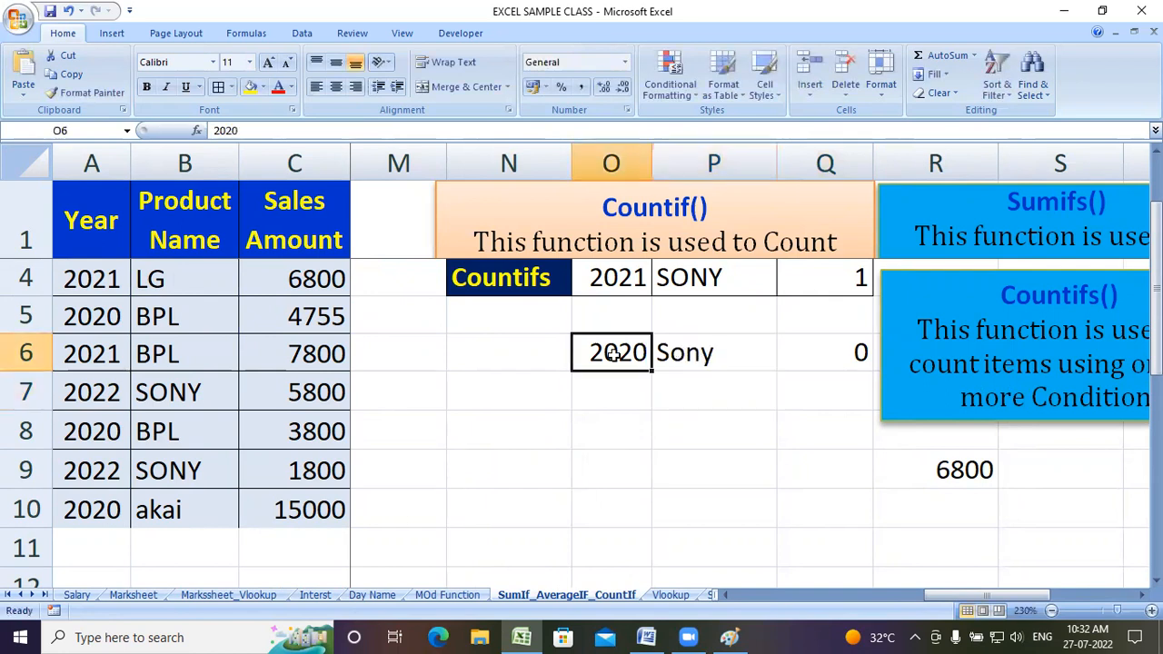
{"action": "type", "text": "2021"}
{"action": "key", "text": "Return"}
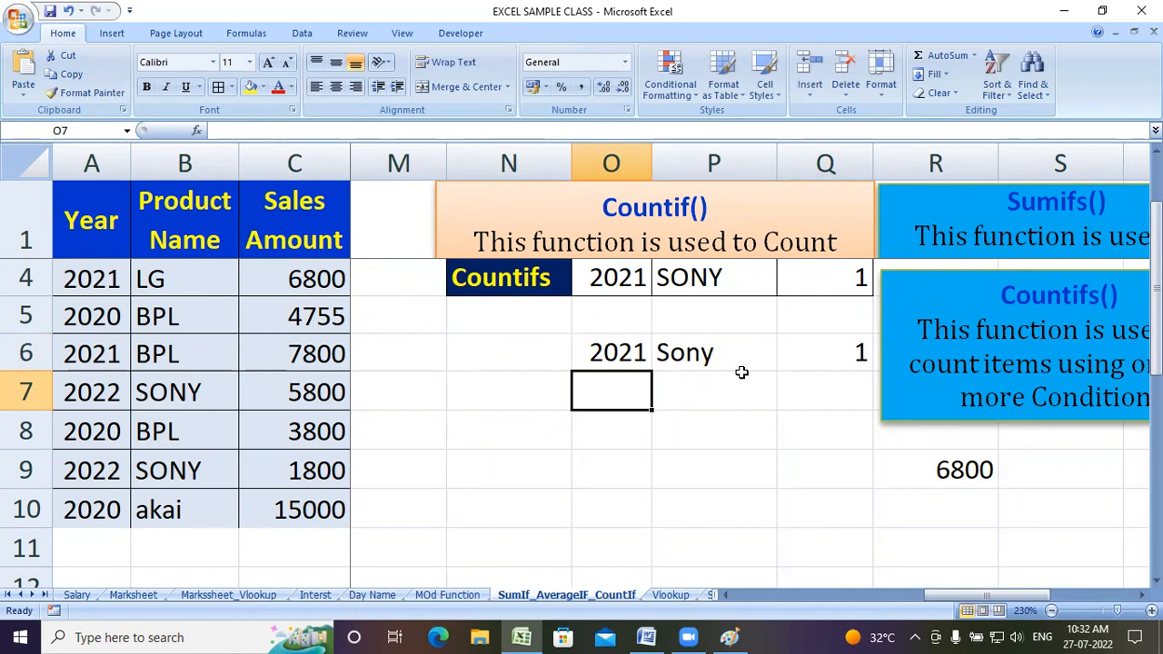
{"action": "scroll", "coordinate": [732, 413], "scroll_direction": "up", "scroll_amount": 1}
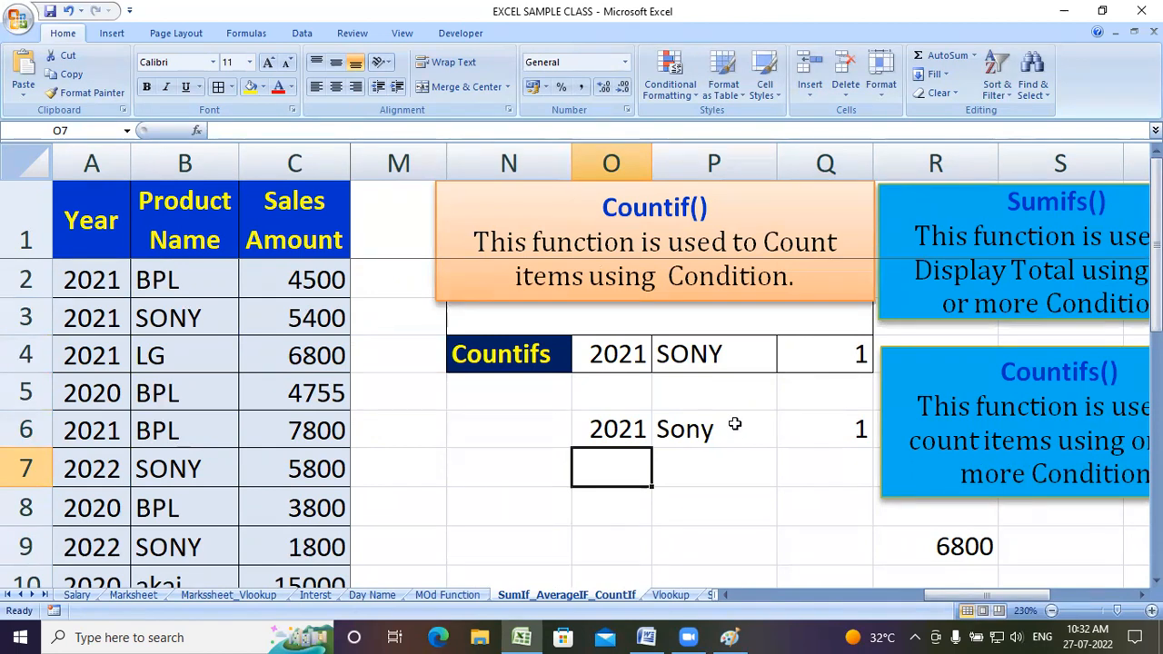
{"action": "left_click_drag", "start_coordinate": [934, 604], "coordinate": [918, 602]}
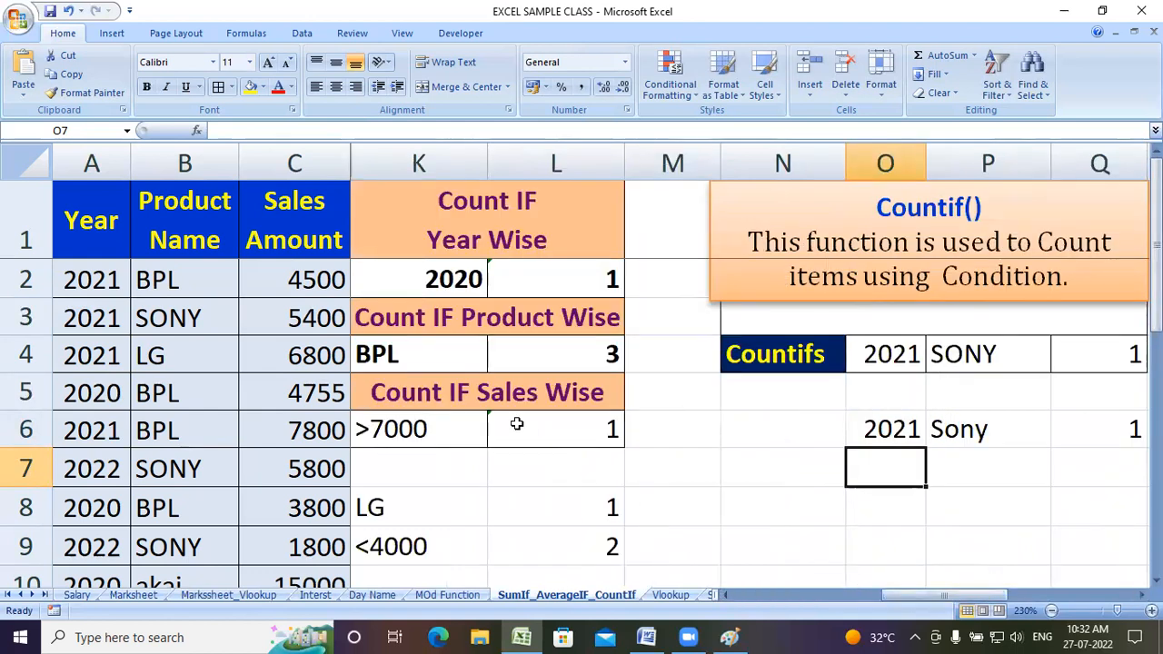
{"action": "scroll", "coordinate": [428, 490], "scroll_direction": "down", "scroll_amount": 1}
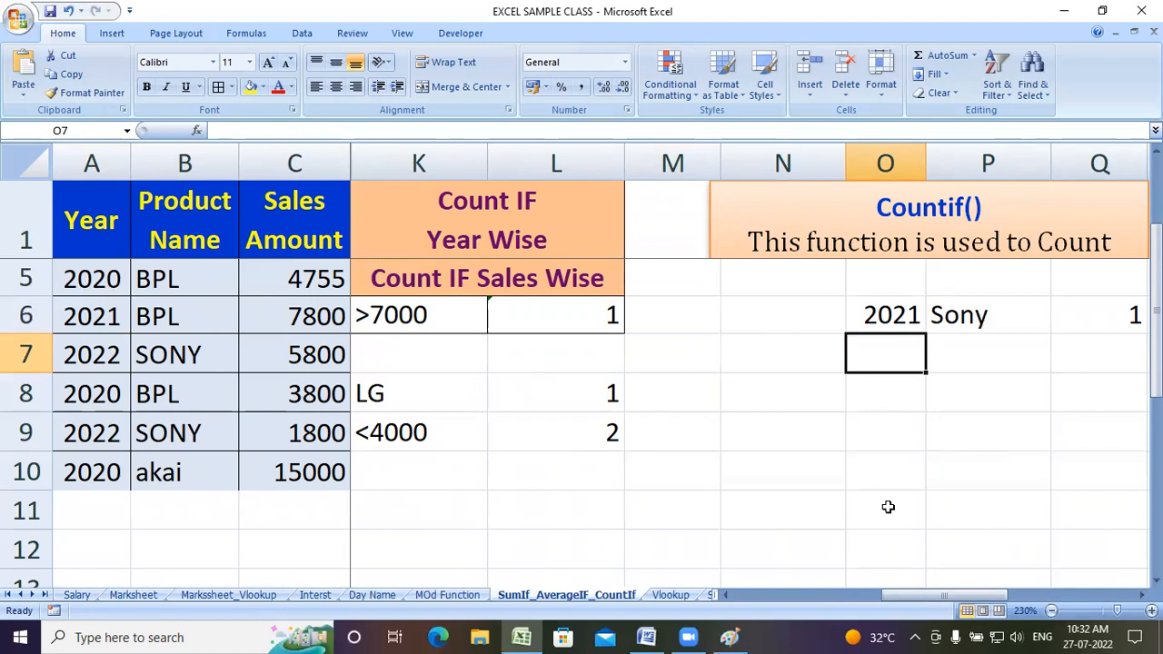
{"action": "scroll", "coordinate": [272, 436], "scroll_direction": "up", "scroll_amount": 1}
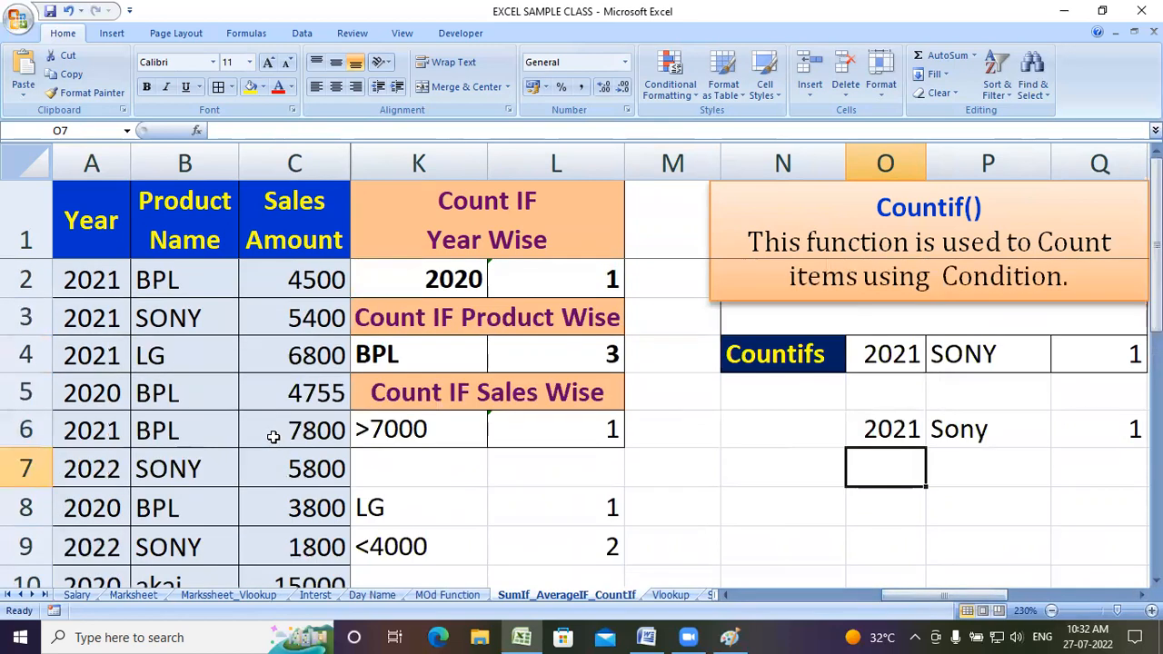
{"action": "scroll", "coordinate": [309, 455], "scroll_direction": "down", "scroll_amount": 2}
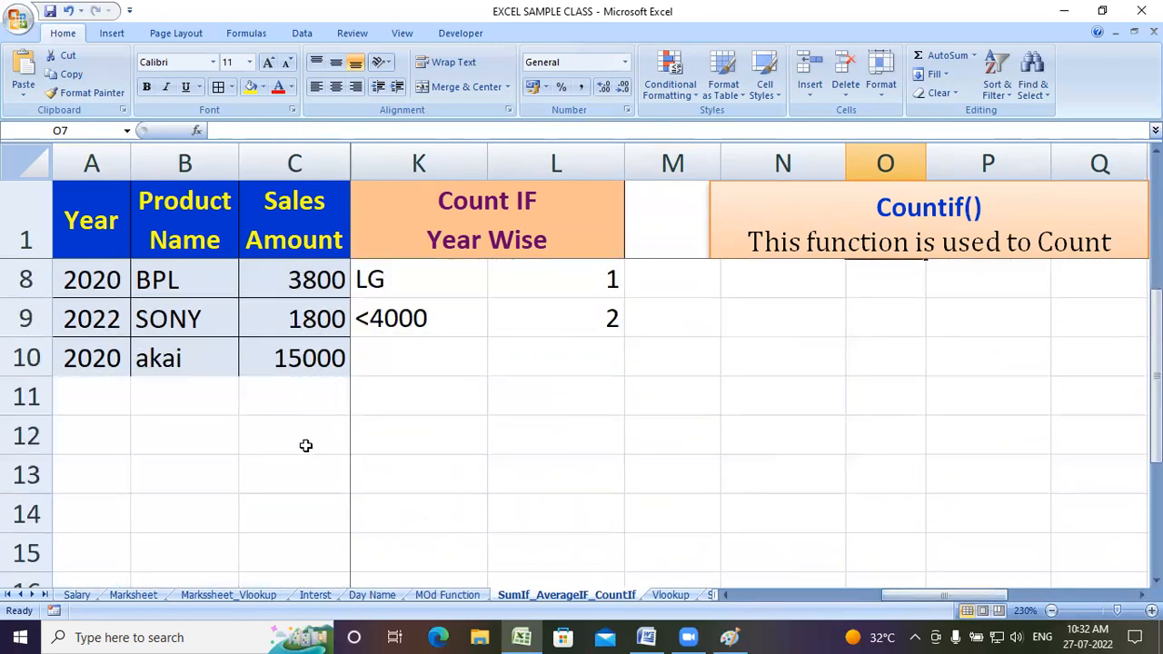
{"action": "scroll", "coordinate": [309, 455], "scroll_direction": "down", "scroll_amount": 1}
{"action": "scroll", "coordinate": [305, 446], "scroll_direction": "up", "scroll_amount": 2}
Step: Hide columns K through Y so that empty columns sit directly beside the sales table
{"action": "left_click_drag", "start_coordinate": [382, 155], "coordinate": [870, 226]}
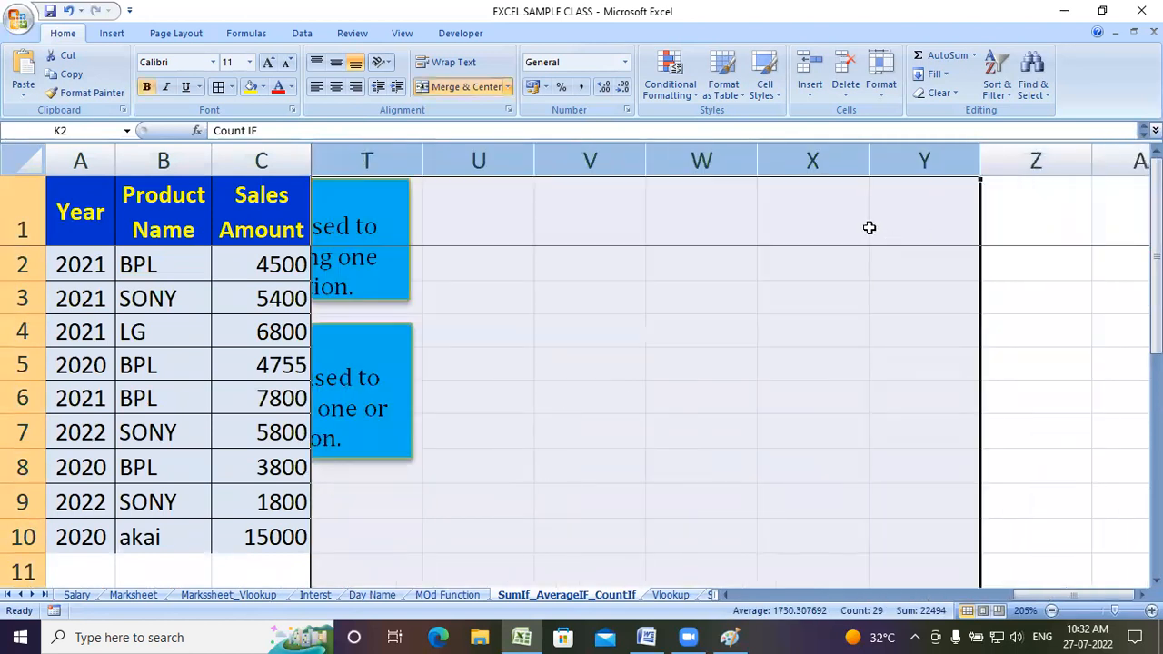
{"action": "right_click", "coordinate": [715, 167]}
{"action": "left_click", "coordinate": [764, 353]}
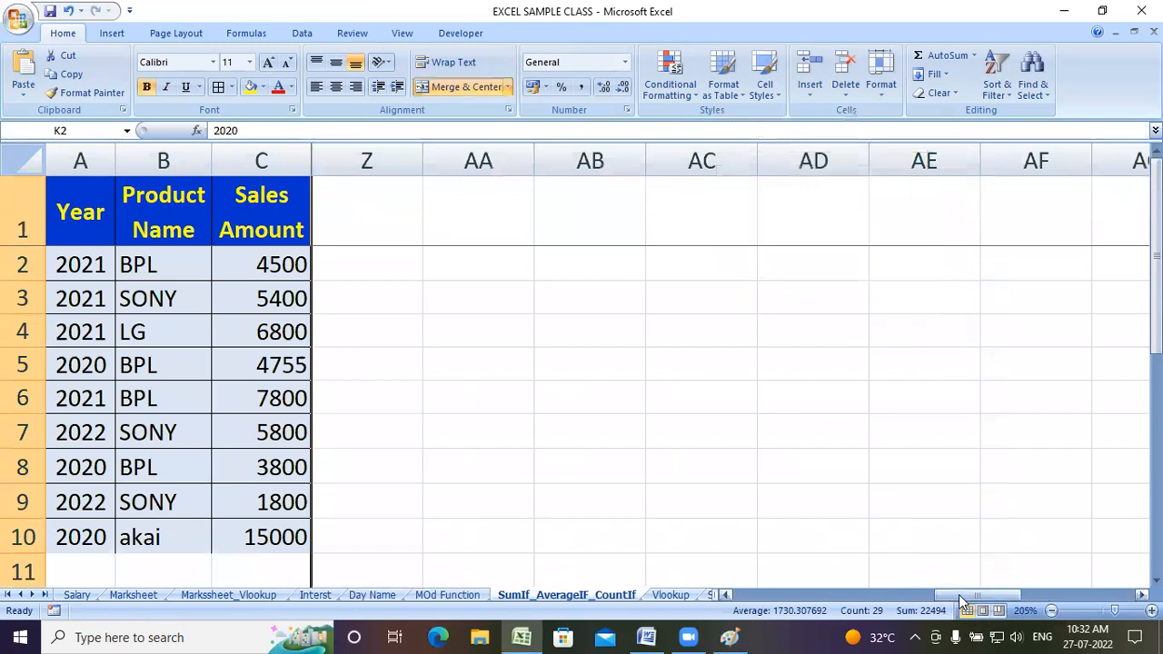
{"action": "left_click", "coordinate": [365, 514]}
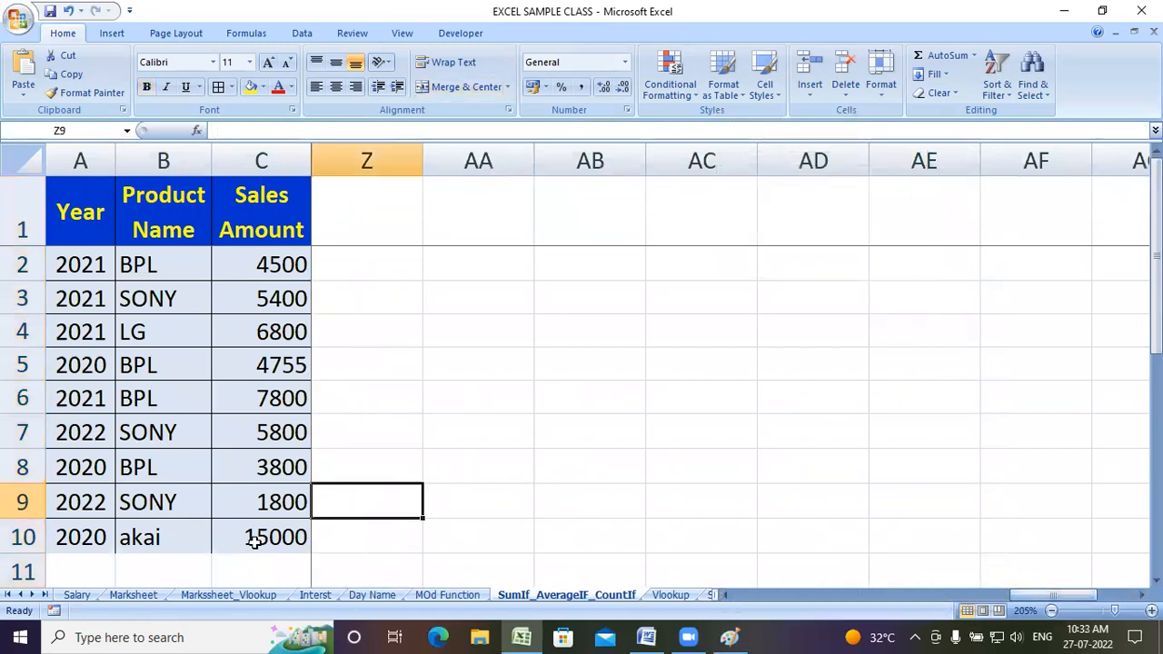
{"action": "left_click", "coordinate": [192, 570]}
{"action": "left_click", "coordinate": [391, 286]}
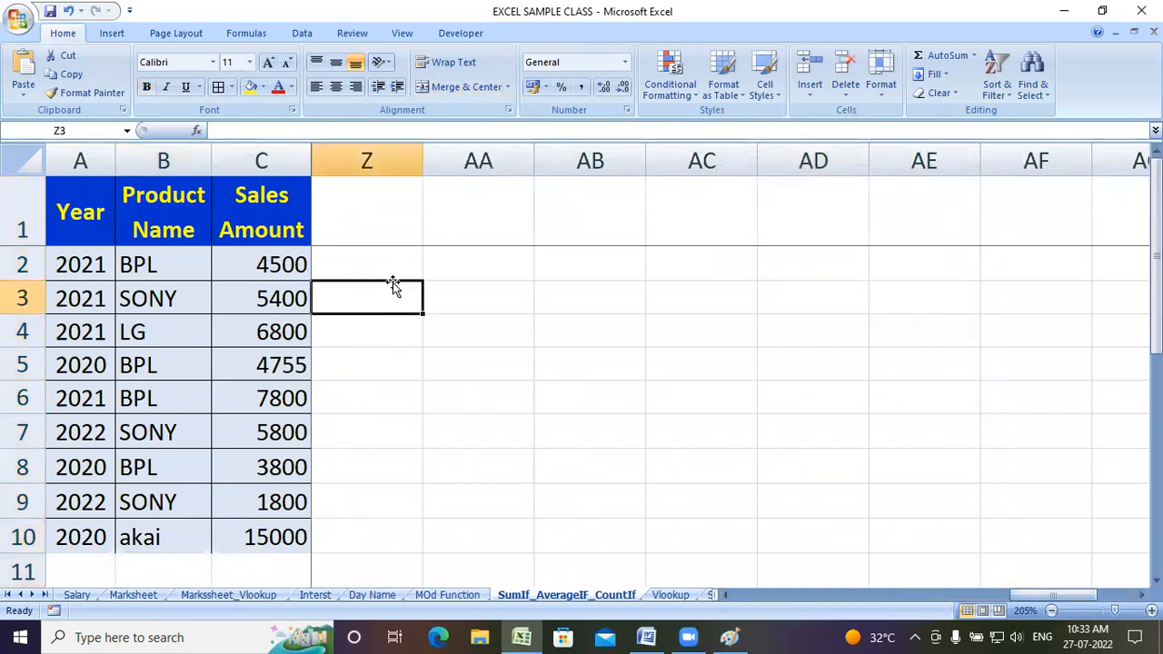
Step: Enter a COUNTBLANK formula in AA3 that counts the empty cells of the sales table range A2:C10
{"action": "left_click", "coordinate": [491, 302]}
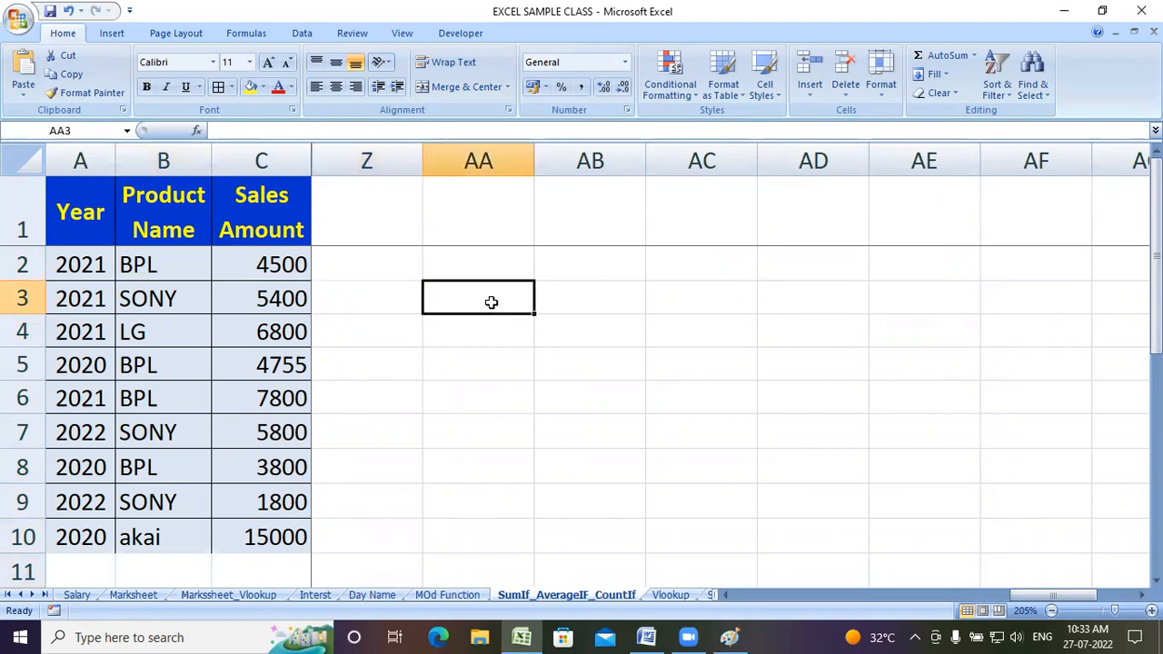
{"action": "type", "text": "=count"}
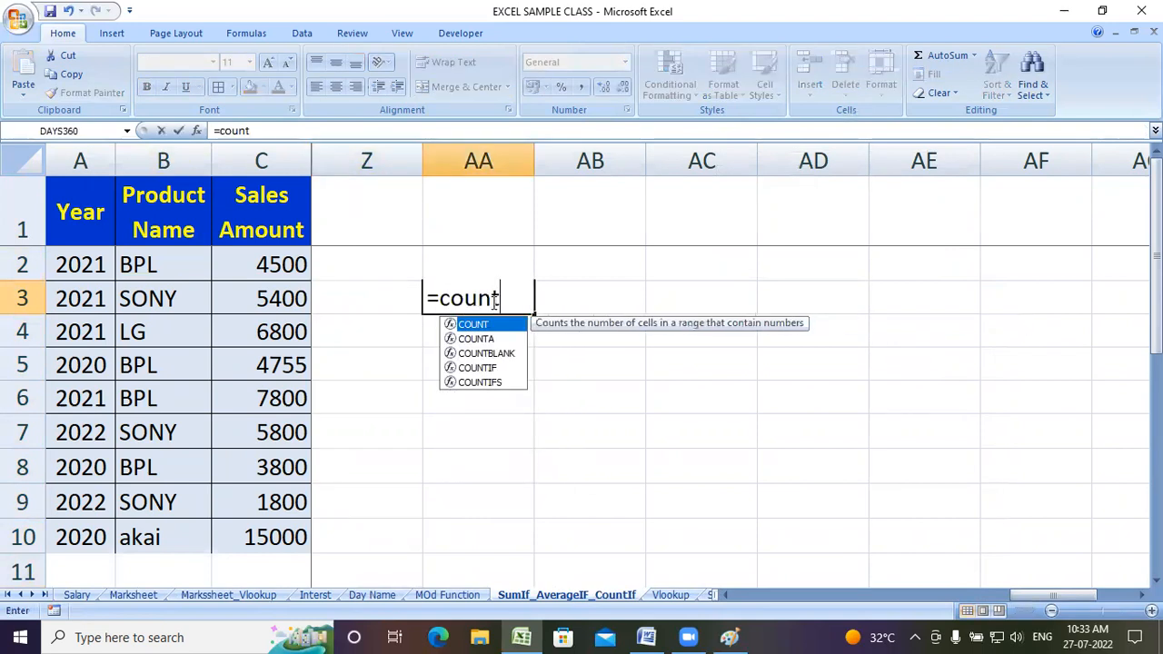
{"action": "left_click", "coordinate": [466, 338]}
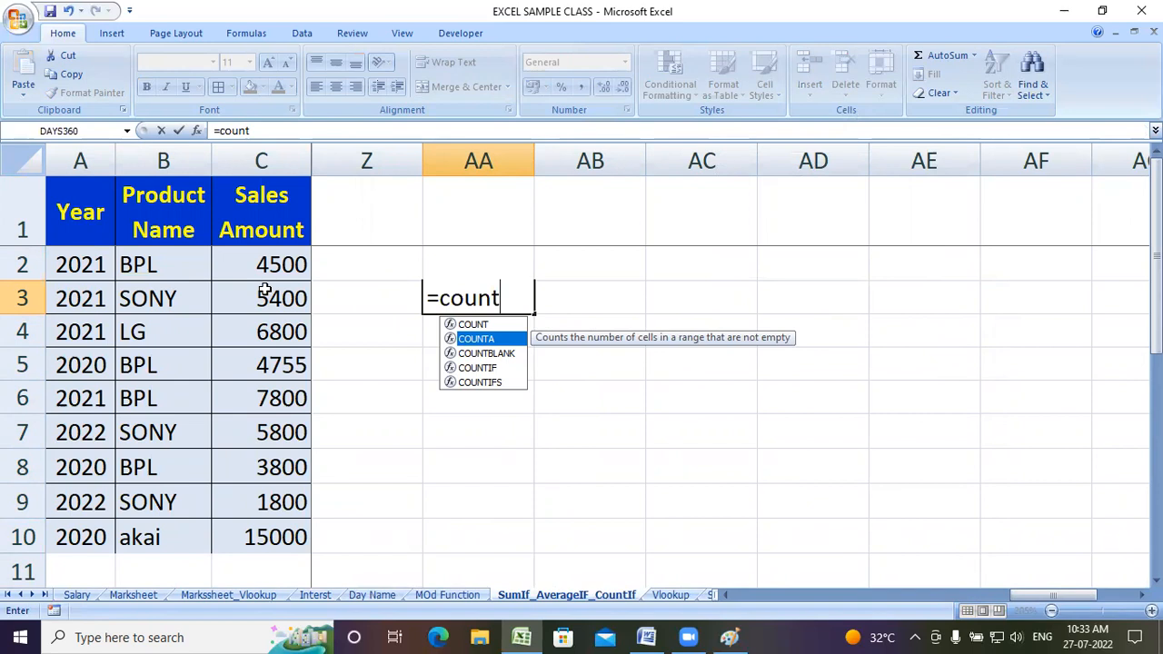
{"action": "key", "text": "Down"}
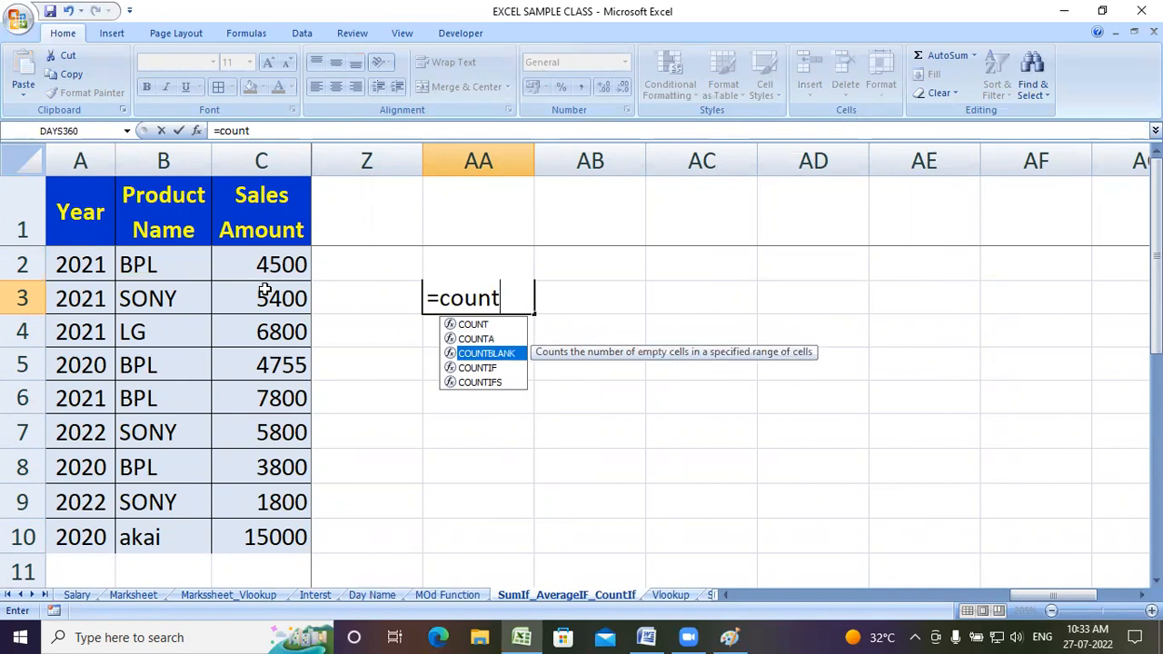
{"action": "key", "text": "Tab"}
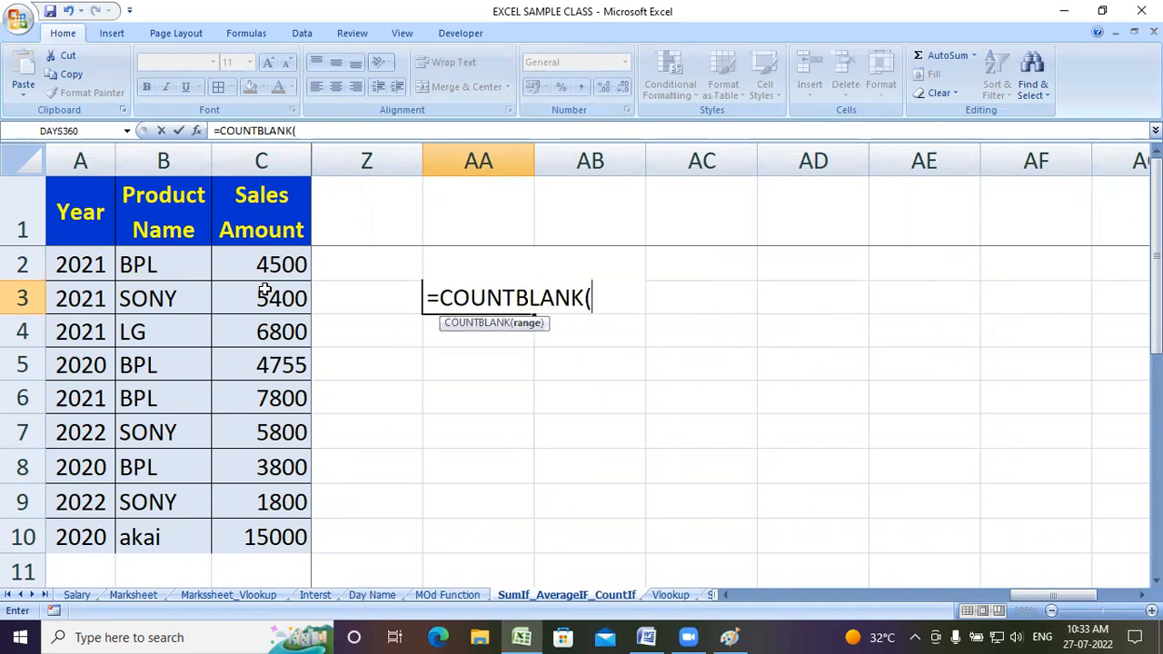
{"action": "left_click_drag", "start_coordinate": [86, 264], "coordinate": [279, 525]}
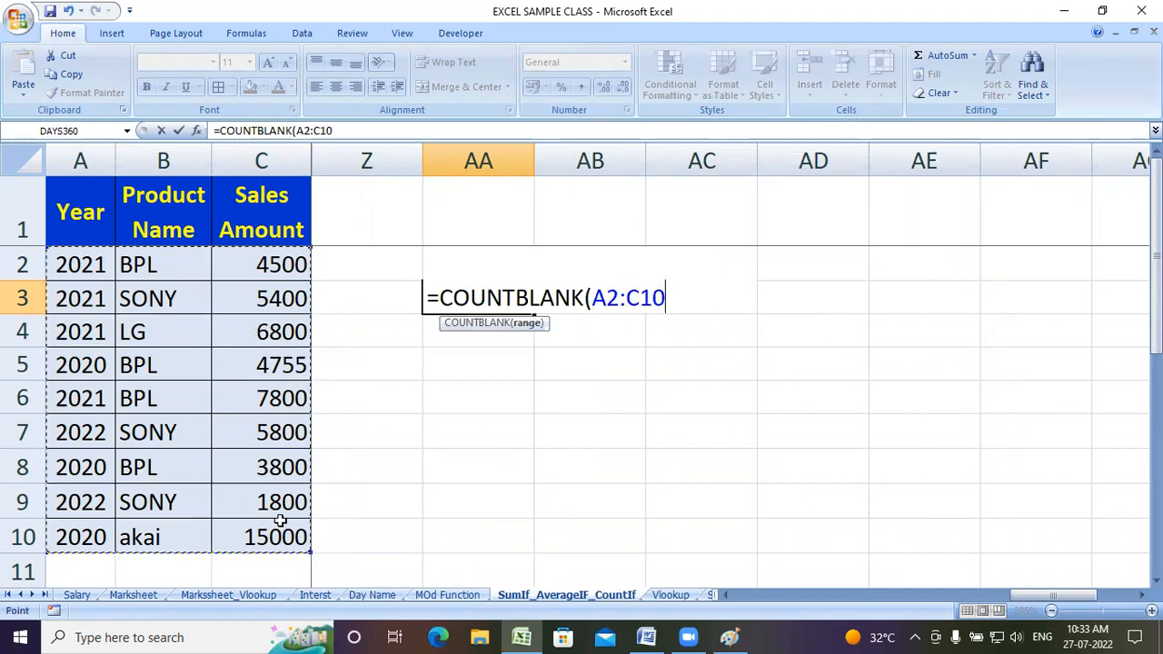
{"action": "key", "text": "Return"}
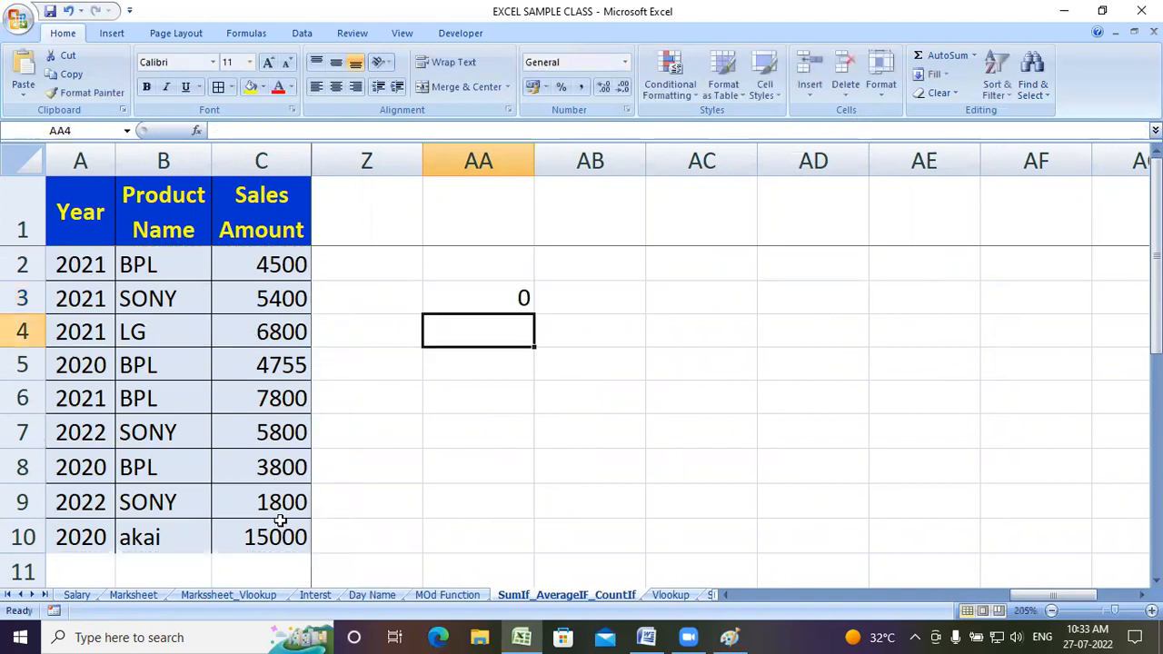
Step: Clear the product name in B5 and the sales amount in C9
{"action": "left_click", "coordinate": [178, 373]}
{"action": "key", "text": "Delete"}
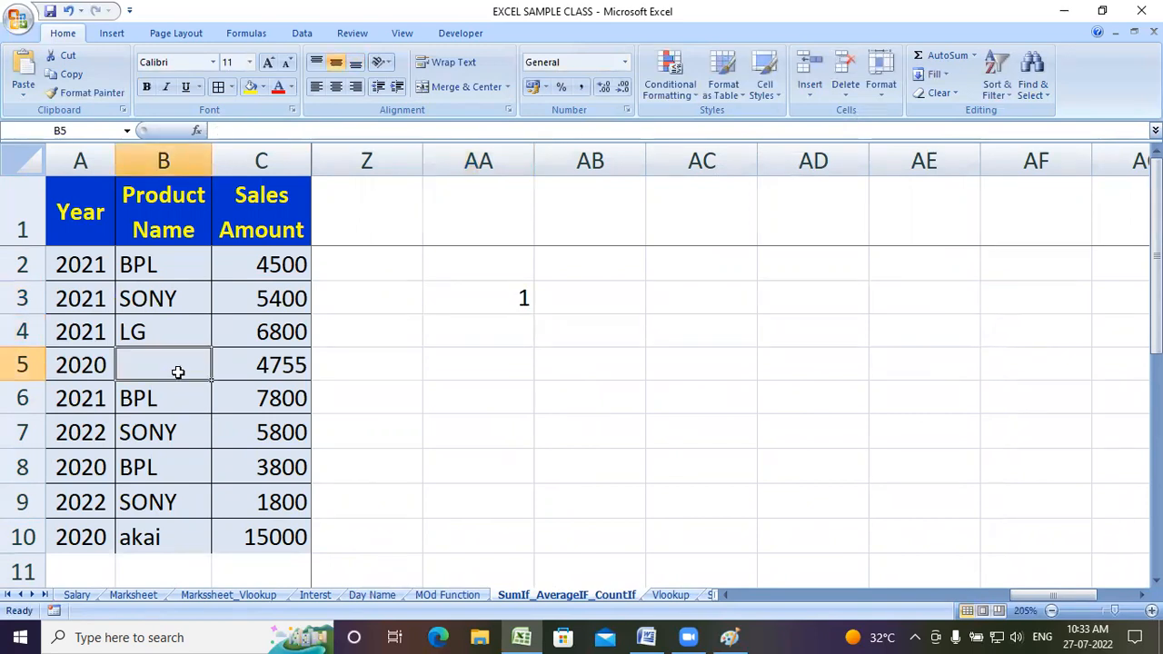
{"action": "left_click", "coordinate": [265, 506]}
{"action": "key", "text": "Delete"}
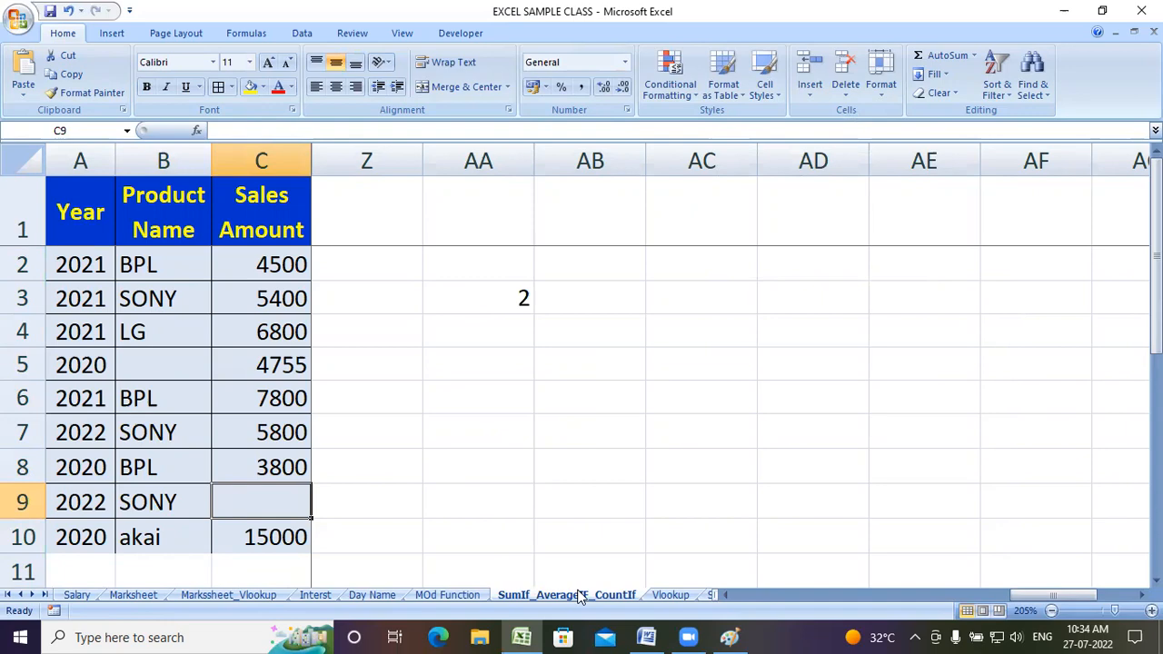
Step: Enter a COUNT formula in AA3 over the sales amounts in C2:C10
{"action": "key", "text": "alt+Tab"}
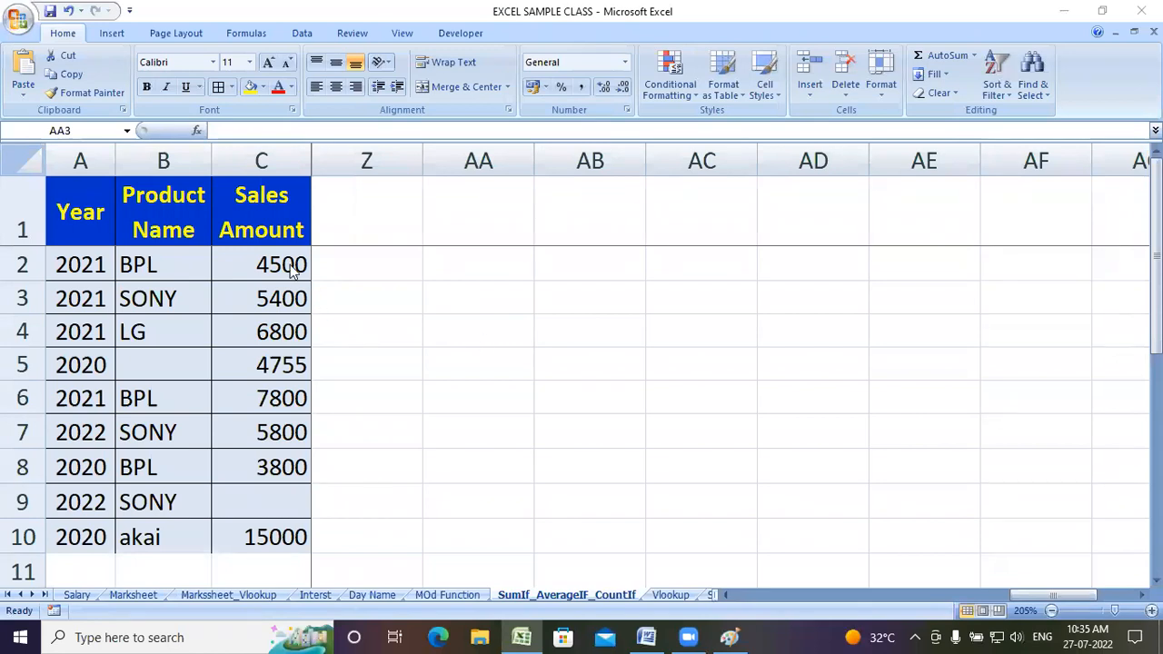
{"action": "left_click", "coordinate": [509, 300]}
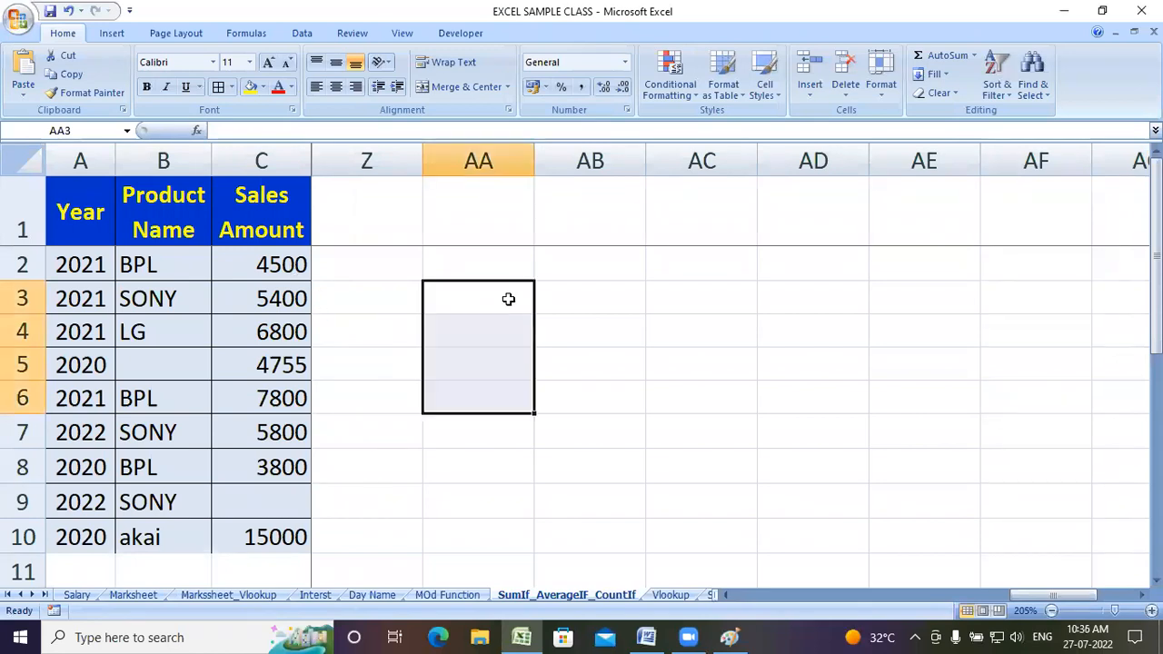
{"action": "key", "text": "Down"}
{"action": "key", "text": "Up"}
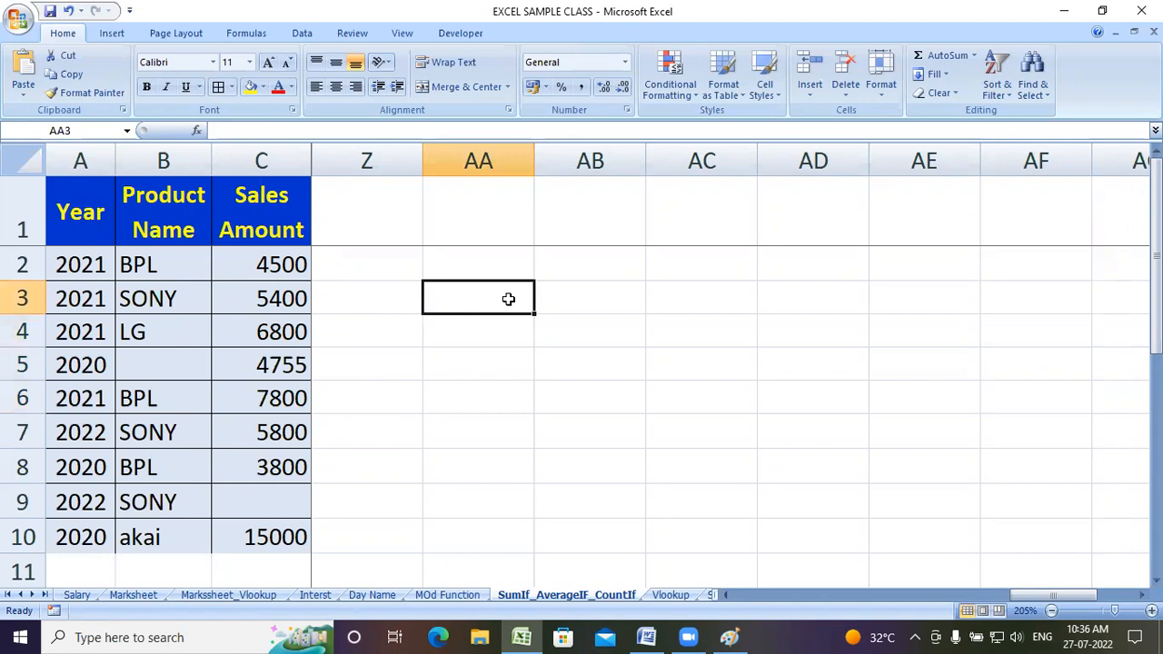
{"action": "type", "text": "=count"}
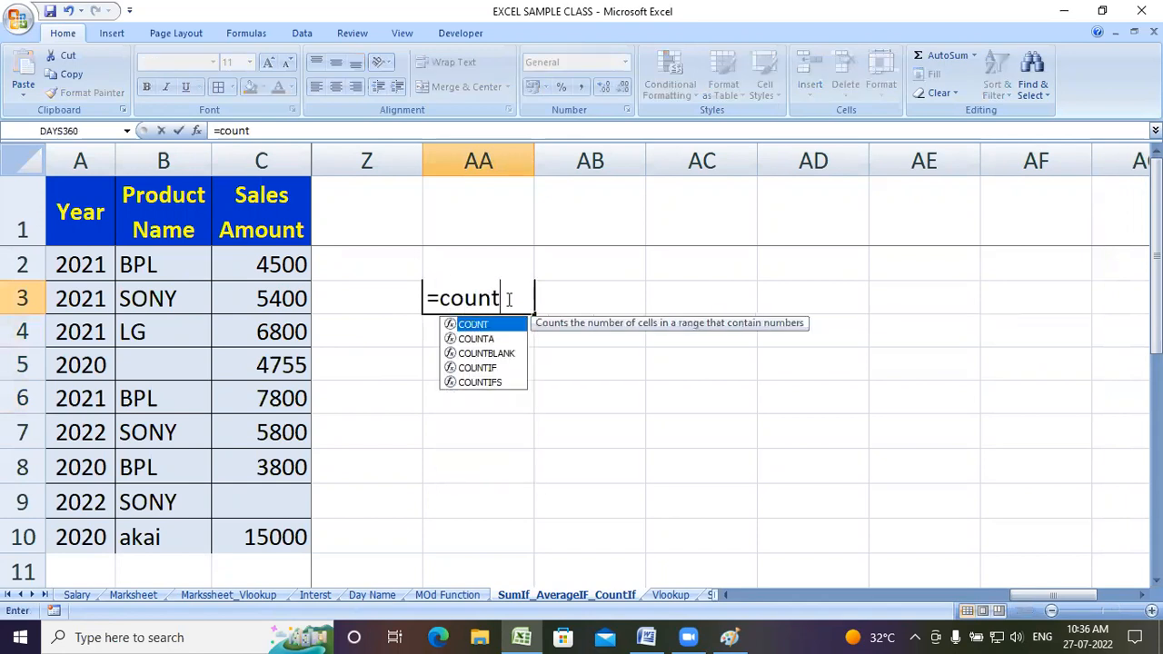
{"action": "key", "text": "Tab"}
{"action": "left_click_drag", "start_coordinate": [266, 264], "coordinate": [276, 527]}
{"action": "key", "text": "Return"}
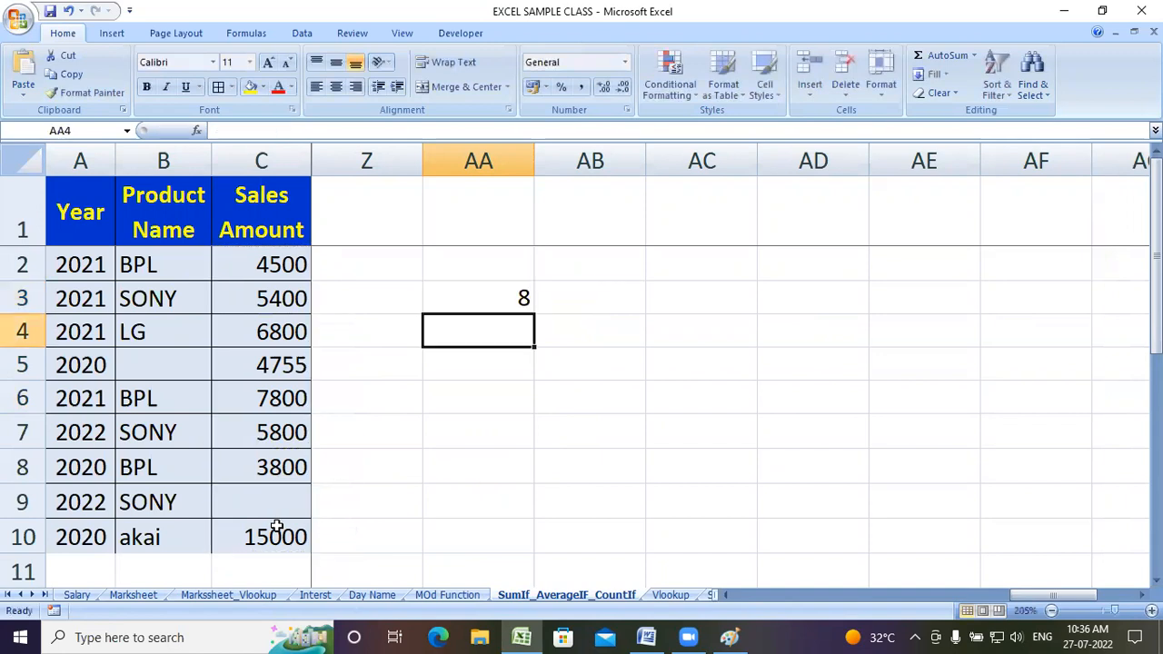
Step: Enter a COUNT formula in AA4 over the product names in B2:B10
{"action": "type", "text": "=count"}
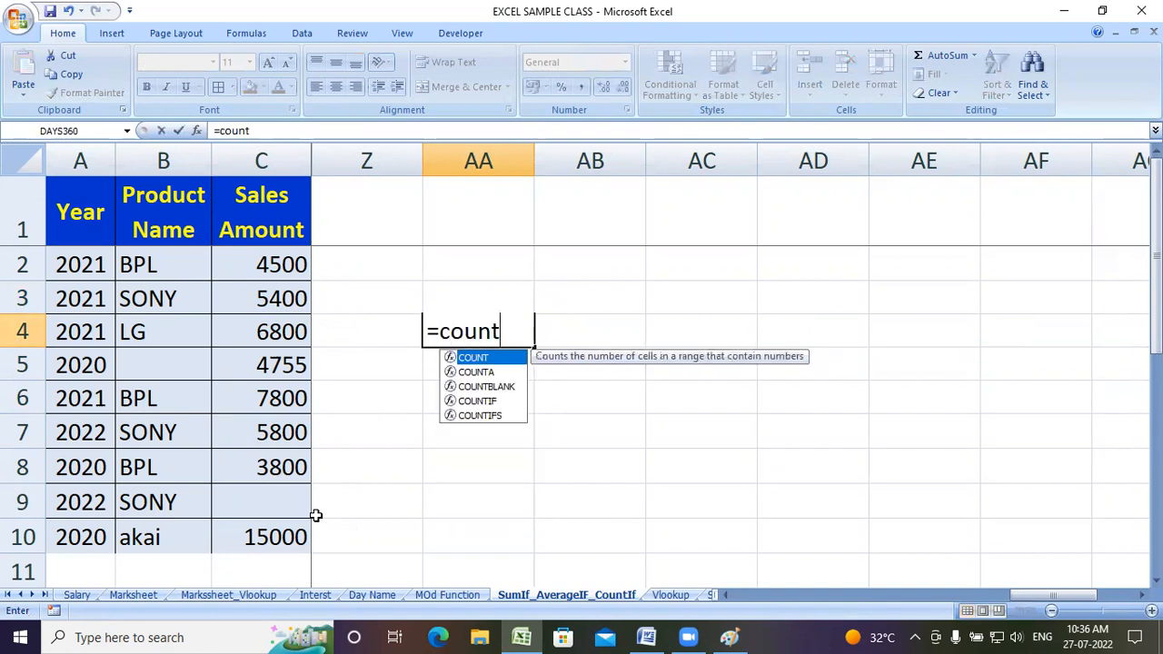
{"action": "key", "text": "Tab"}
{"action": "left_click_drag", "start_coordinate": [155, 264], "coordinate": [156, 535]}
{"action": "key", "text": "Return"}
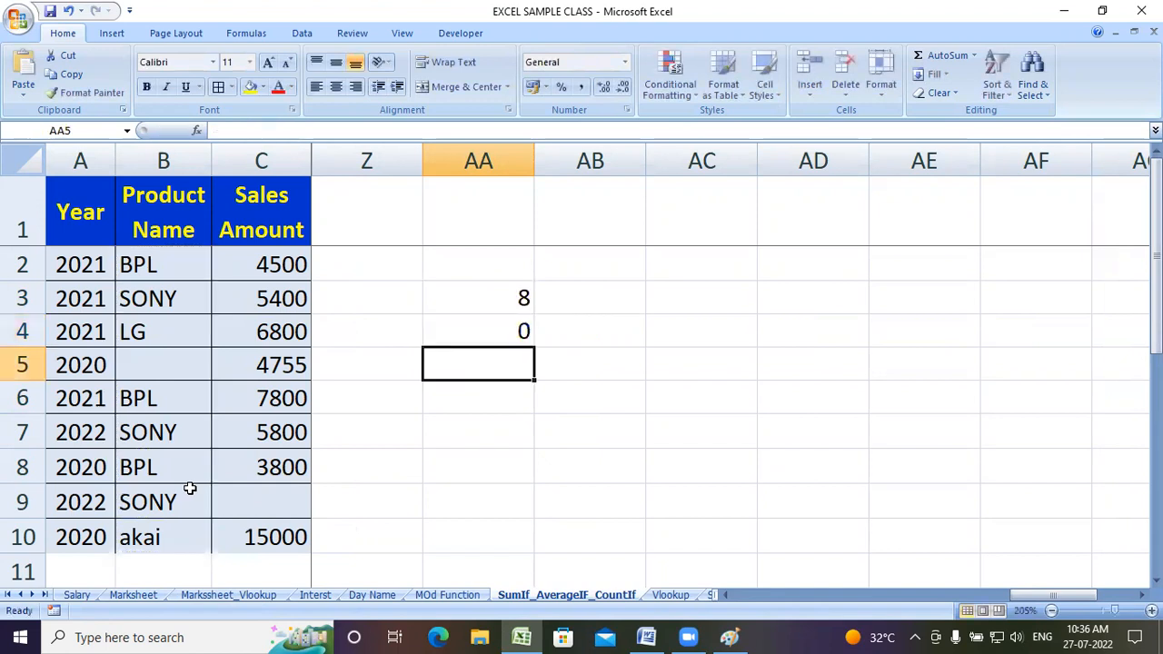
Step: Enter a COUNTA formula in AA5 that counts the non-empty product names in B2:B10
{"action": "type", "text": "=count"}
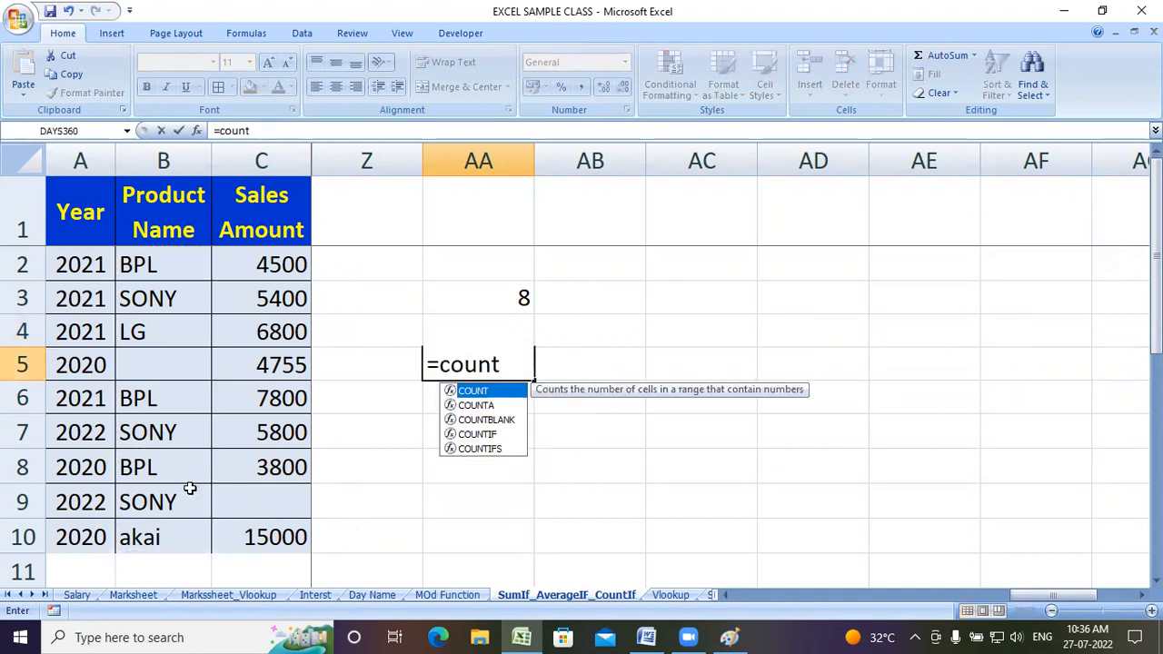
{"action": "key", "text": "Down"}
{"action": "key", "text": "Tab"}
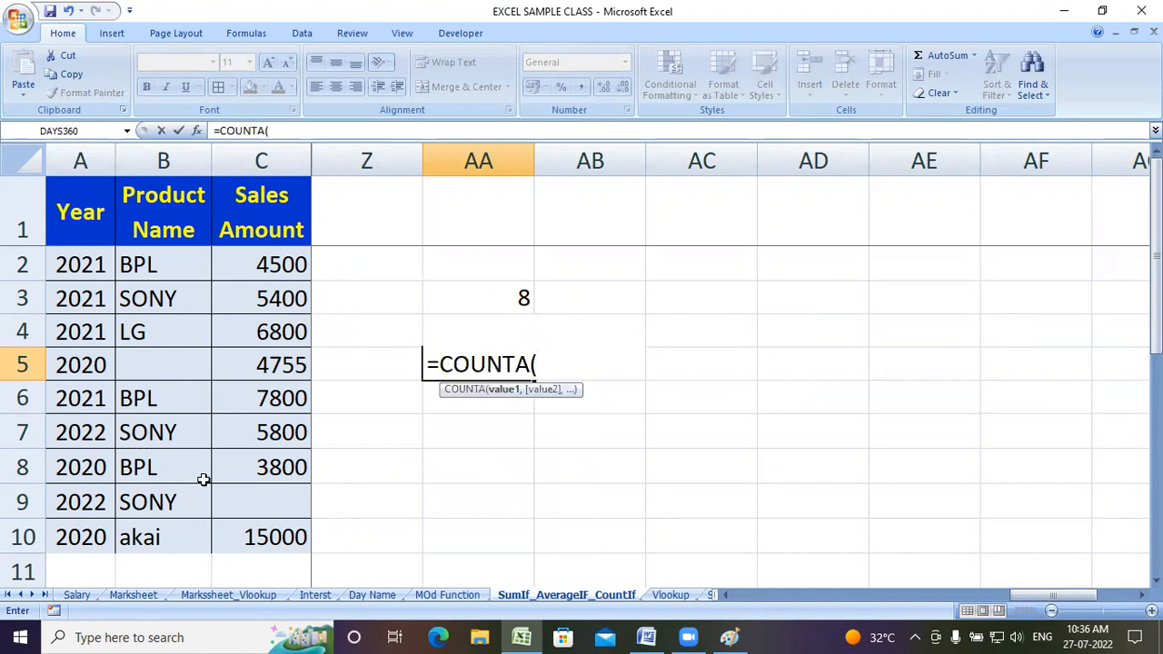
{"action": "left_click_drag", "start_coordinate": [150, 263], "coordinate": [190, 535]}
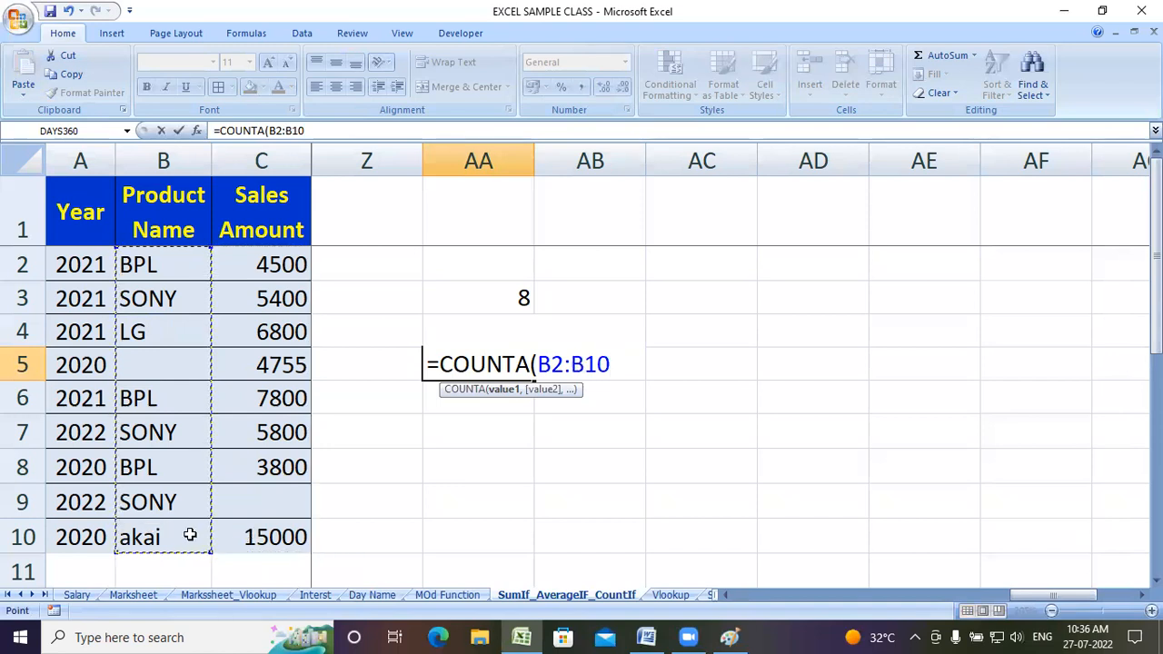
{"action": "key", "text": "Return"}
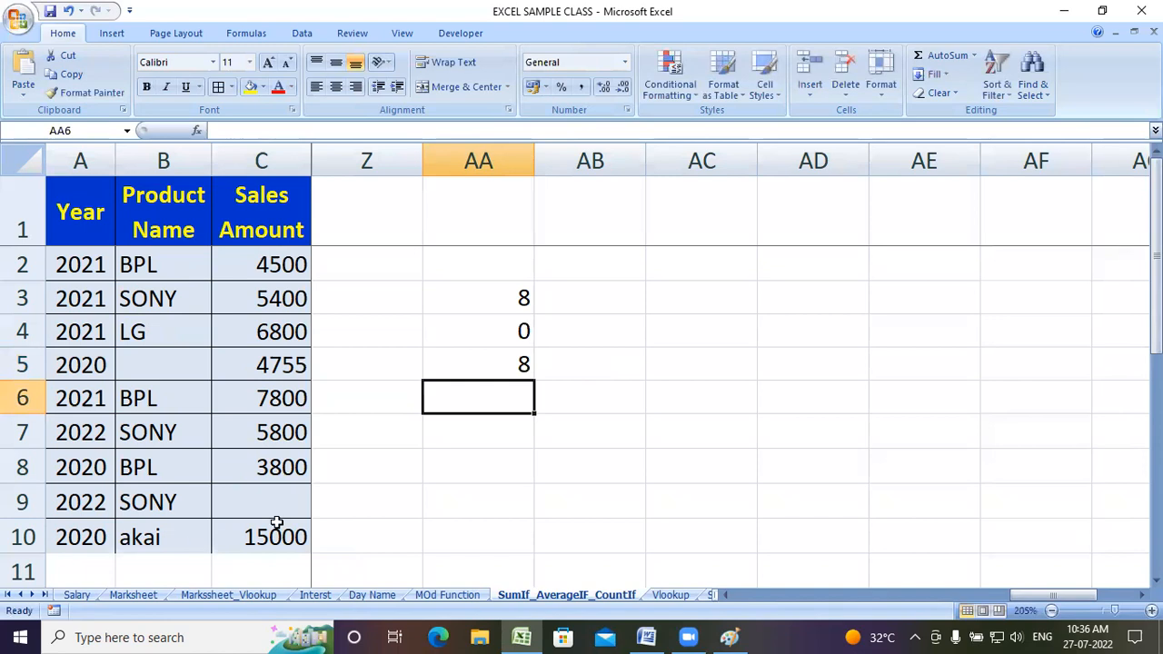
Step: Enter a COUNTA formula in AA6 that counts the non-empty sales amounts in C2:C10
{"action": "type", "text": "=count"}
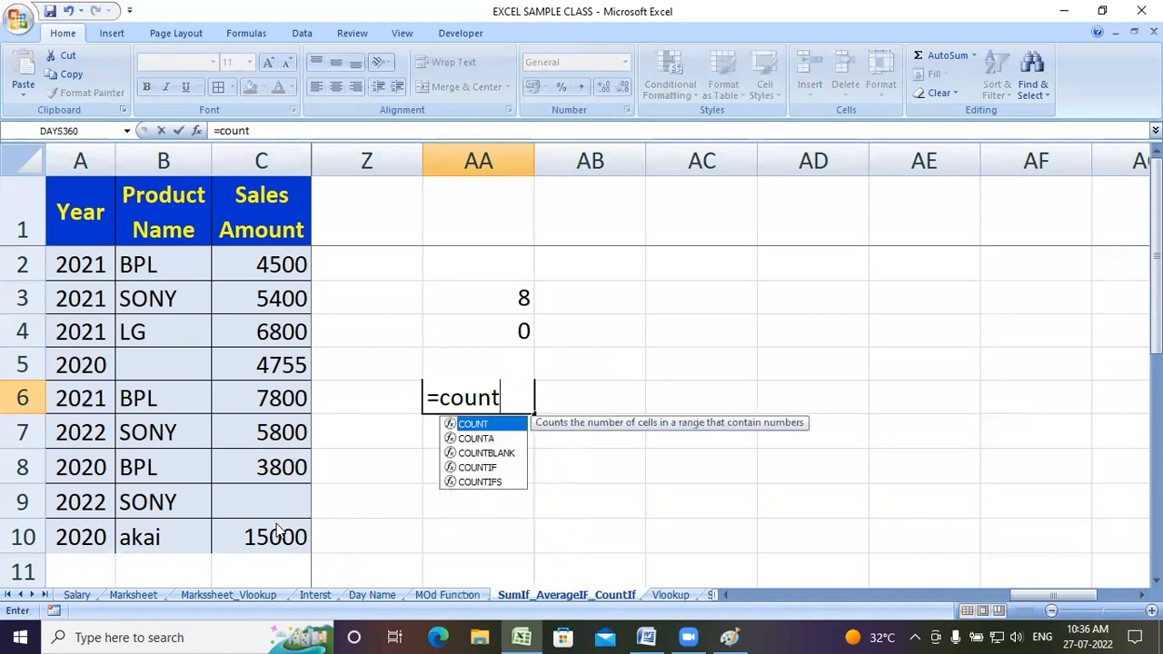
{"action": "key", "text": "Tab"}
{"action": "key", "text": "BackSpace"}
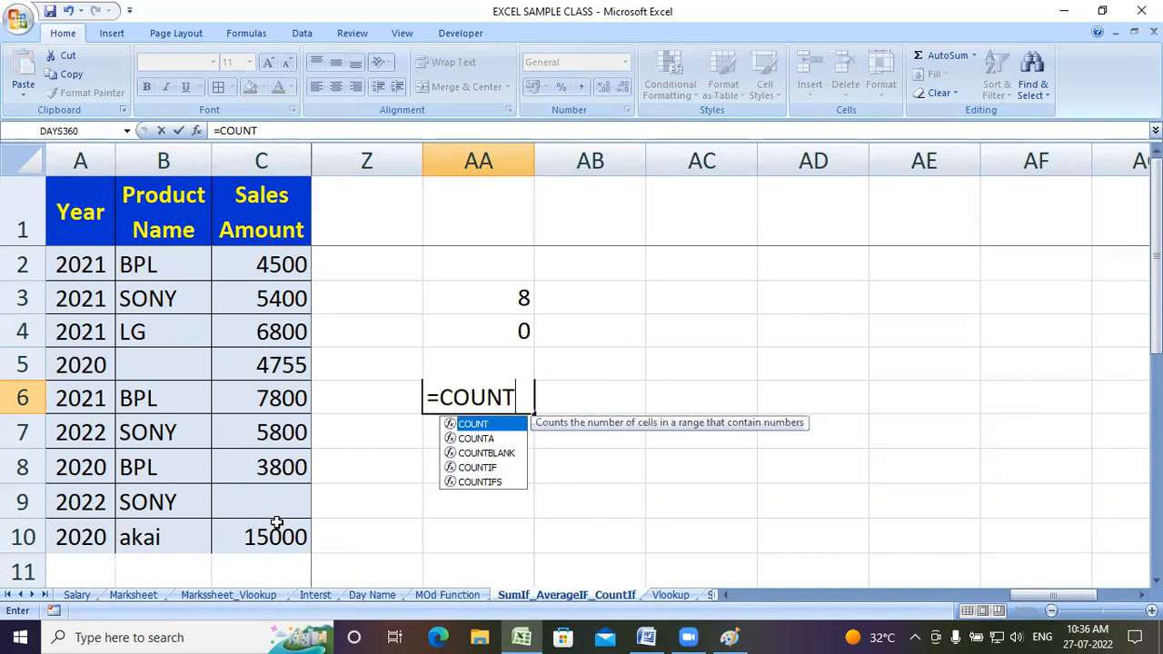
{"action": "type", "text": "a("}
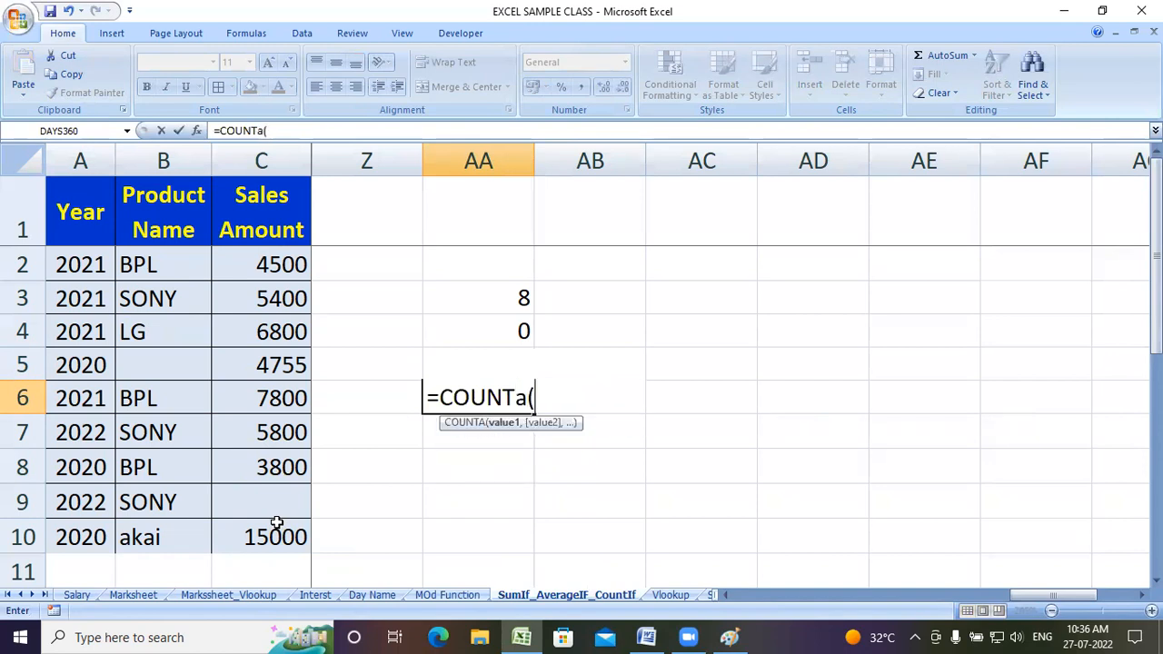
{"action": "left_click_drag", "start_coordinate": [273, 256], "coordinate": [284, 527]}
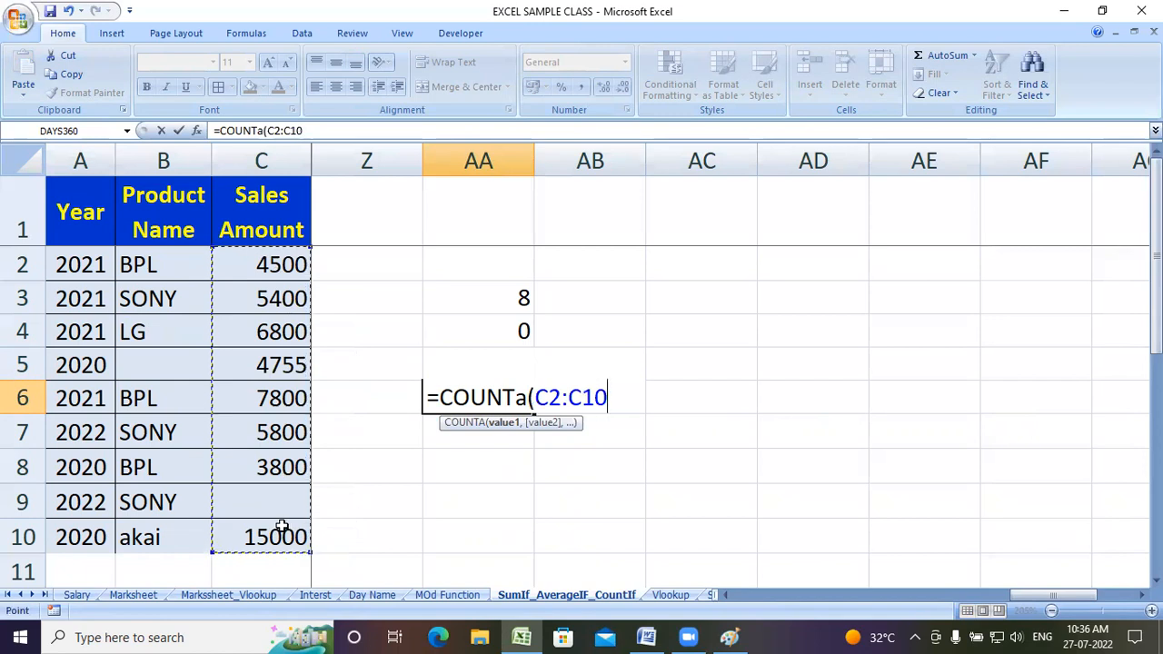
{"action": "key", "text": "Return"}
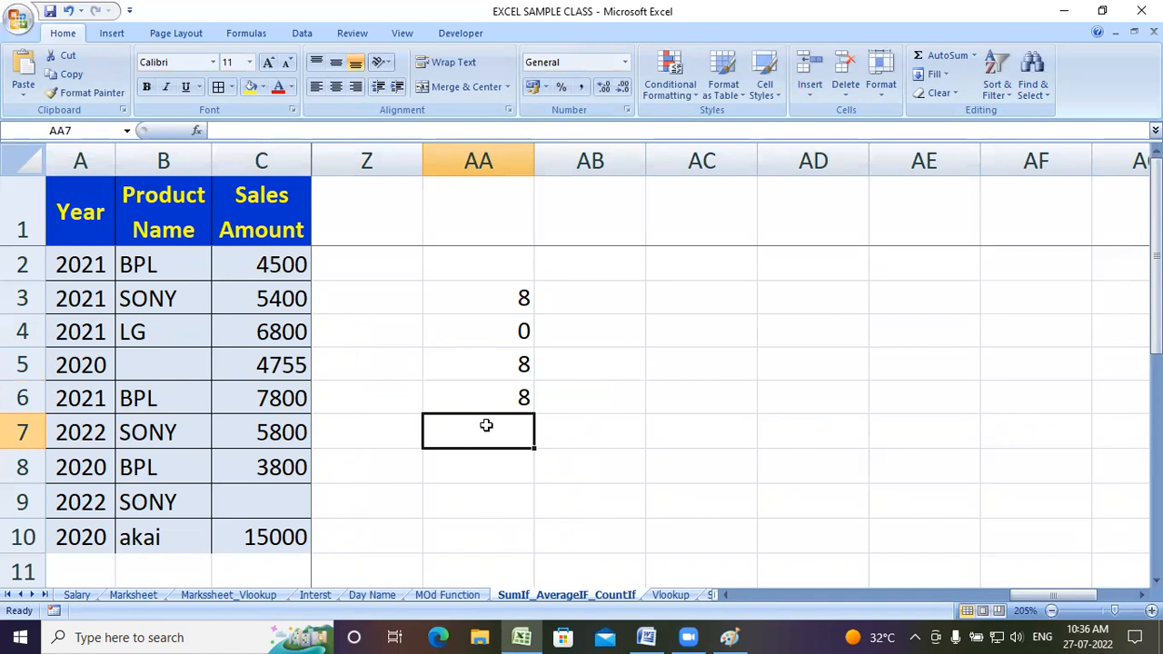
Step: Enter a COUNTBLANK formula in AA7 that counts the empty cells in A2:C10, and select the cell to review it
{"action": "type", "text": "=cou"}
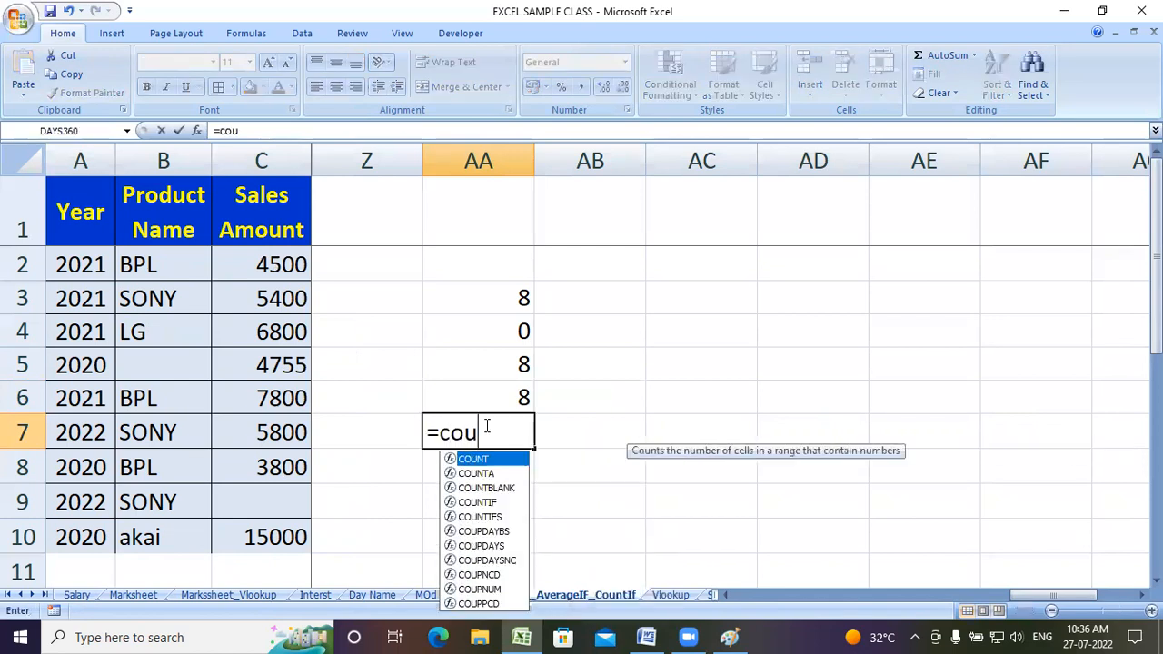
{"action": "type", "text": "nt"}
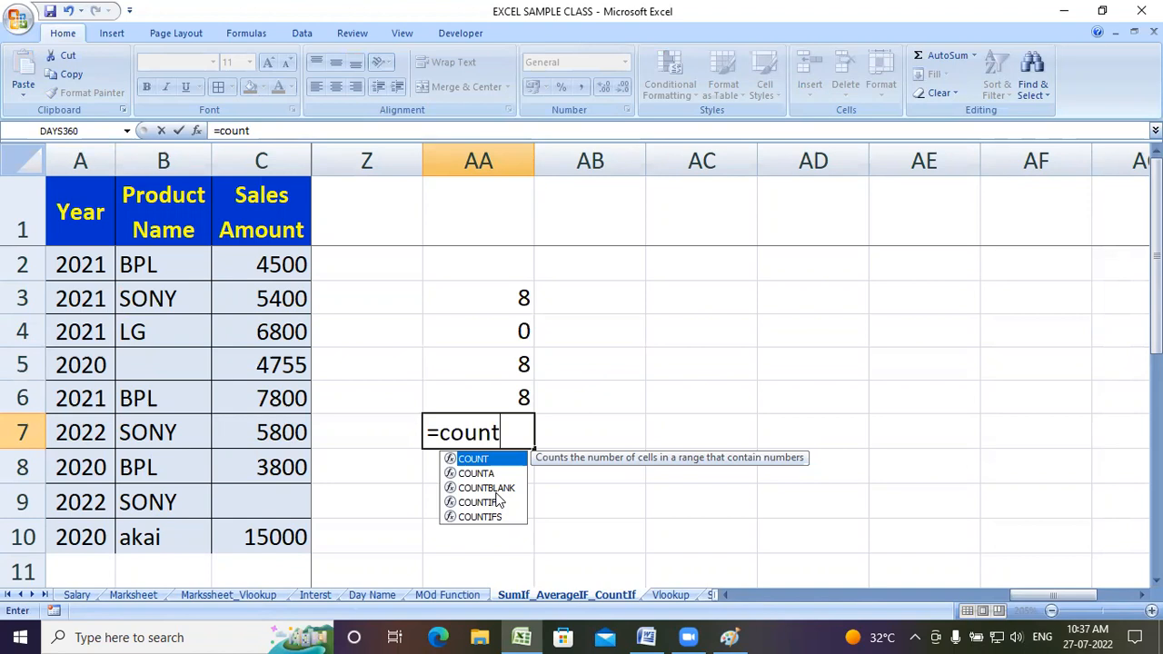
{"action": "key", "text": "Down"}
{"action": "key", "text": "Down"}
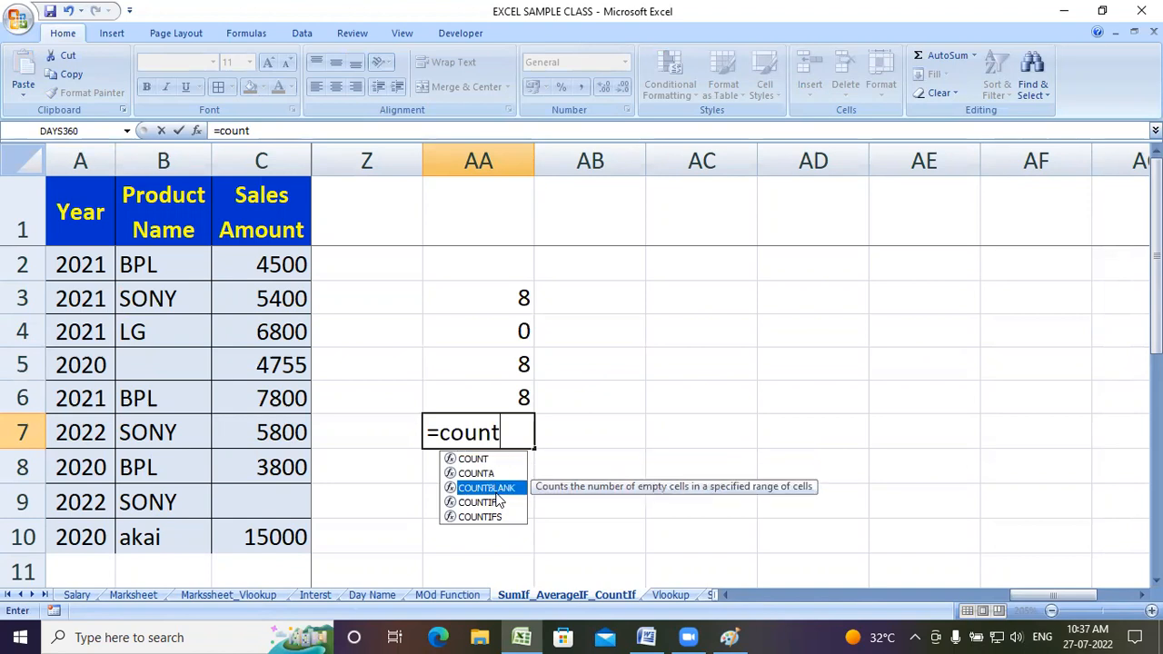
{"action": "key", "text": "Tab"}
{"action": "left_click_drag", "start_coordinate": [80, 265], "coordinate": [289, 537]}
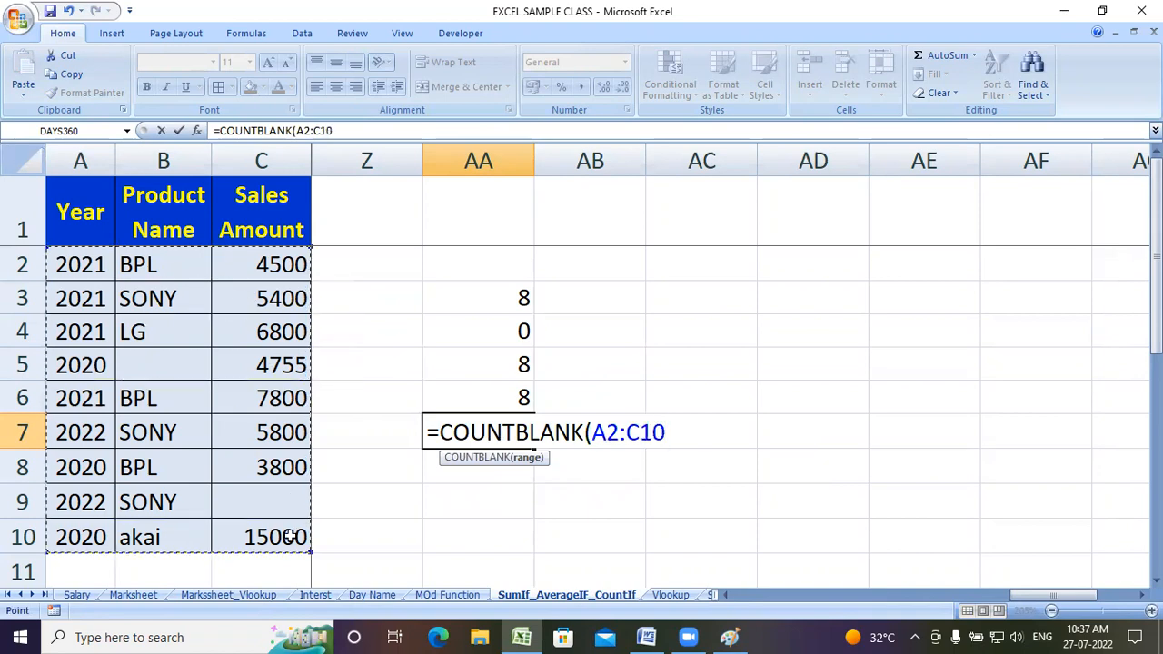
{"action": "key", "text": "Return"}
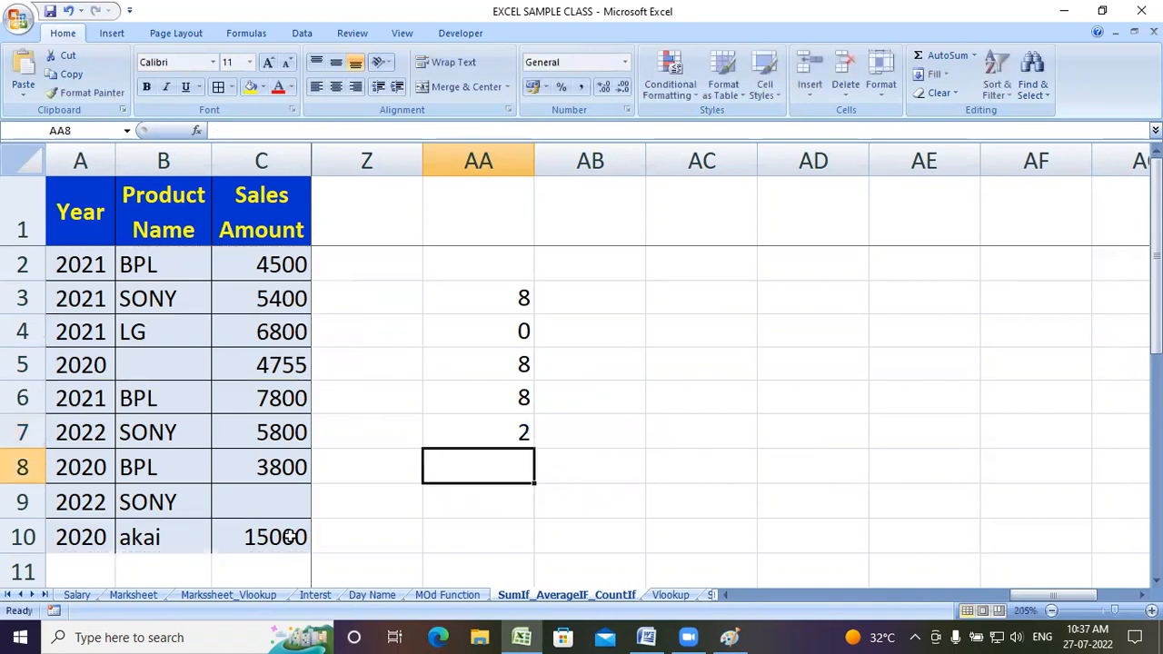
{"action": "left_click", "coordinate": [476, 434]}
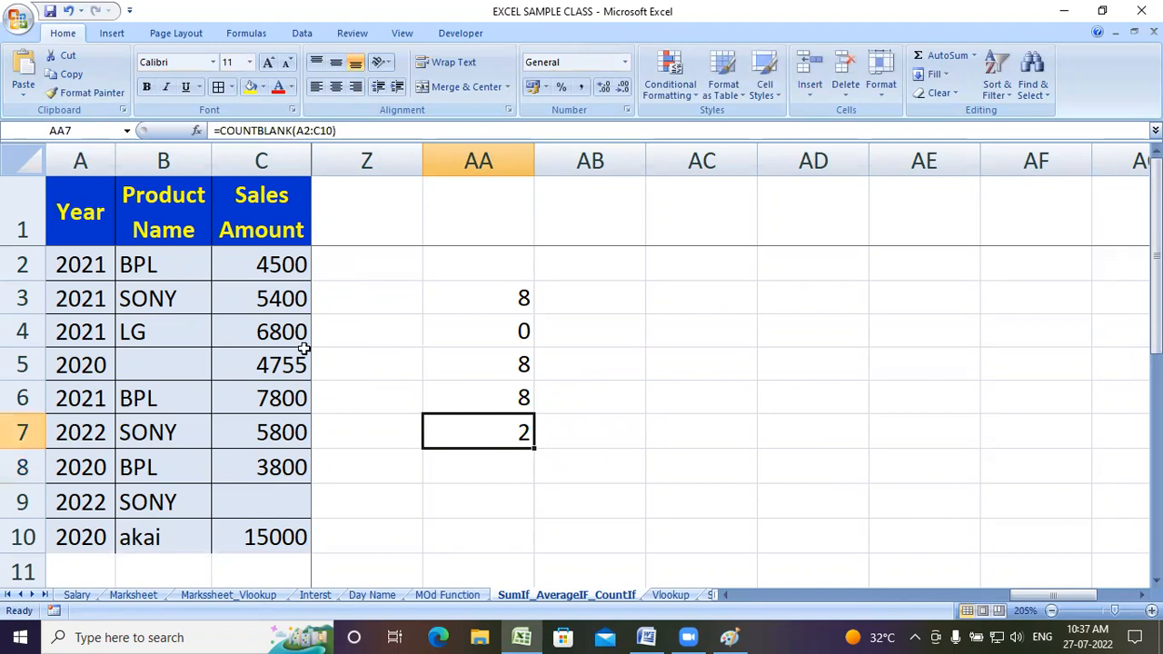
Step: Clear the SONY sales amount in C3 and check the recalculated COUNTBLANK formula in AA7
{"action": "left_click", "coordinate": [263, 296]}
{"action": "key", "text": "Delete"}
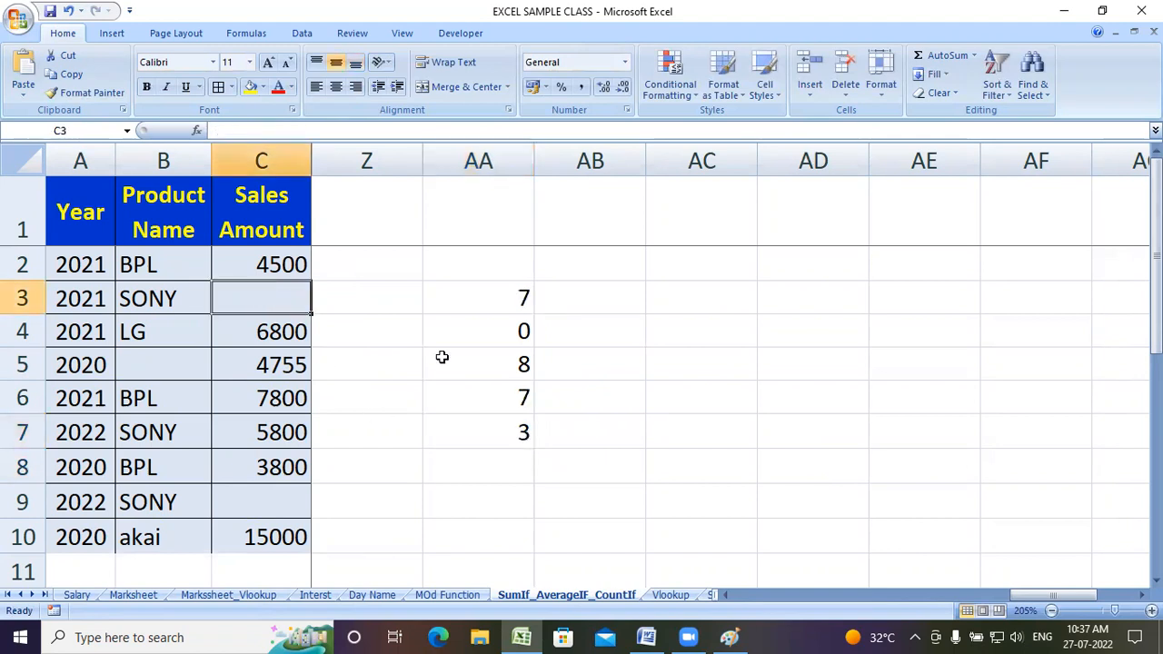
{"action": "left_click", "coordinate": [506, 434]}
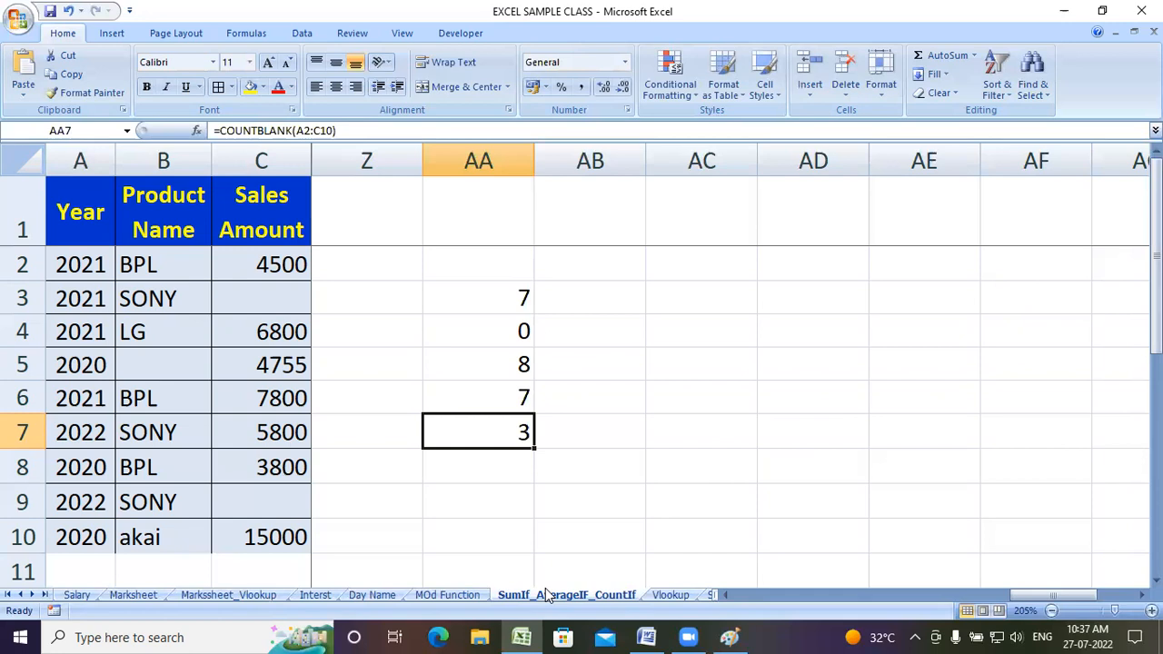
{"action": "key", "text": "alt+Tab"}
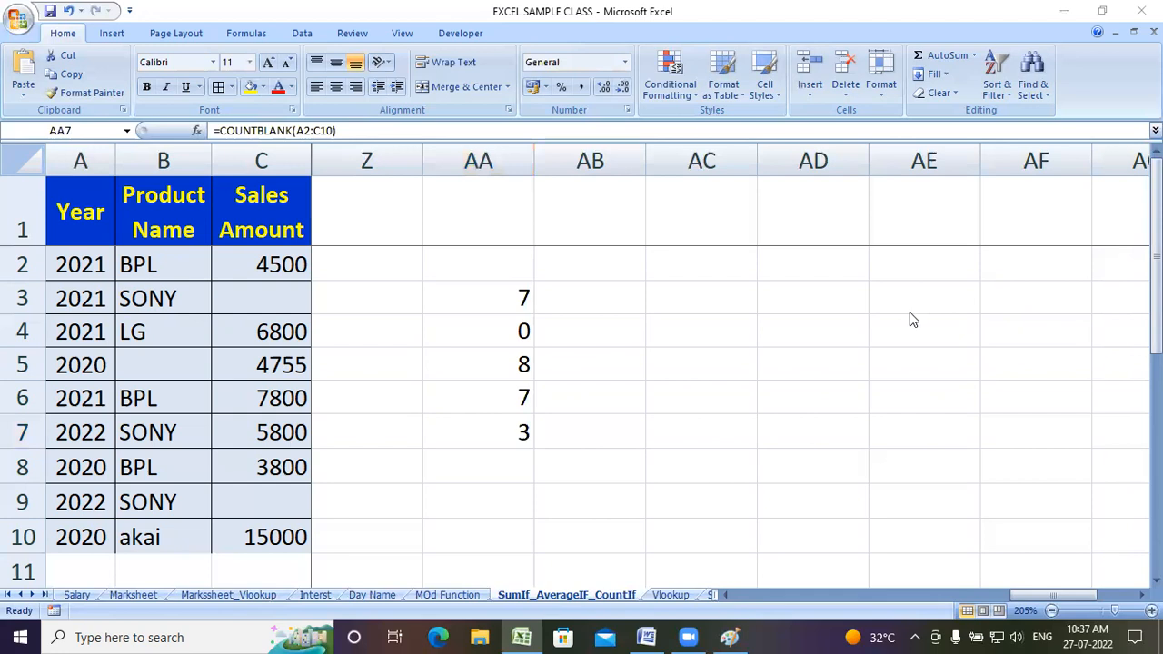